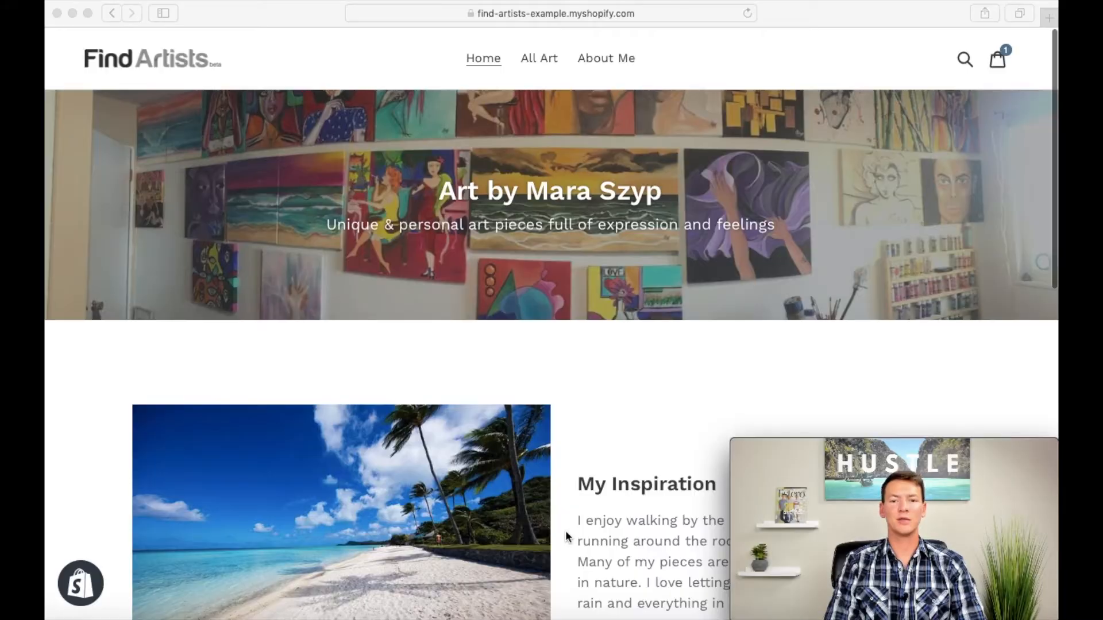
Step: Look through the finished example store's home page, All Art products and About Me page, and return to its home page
scroll(566, 536, "down", 15)
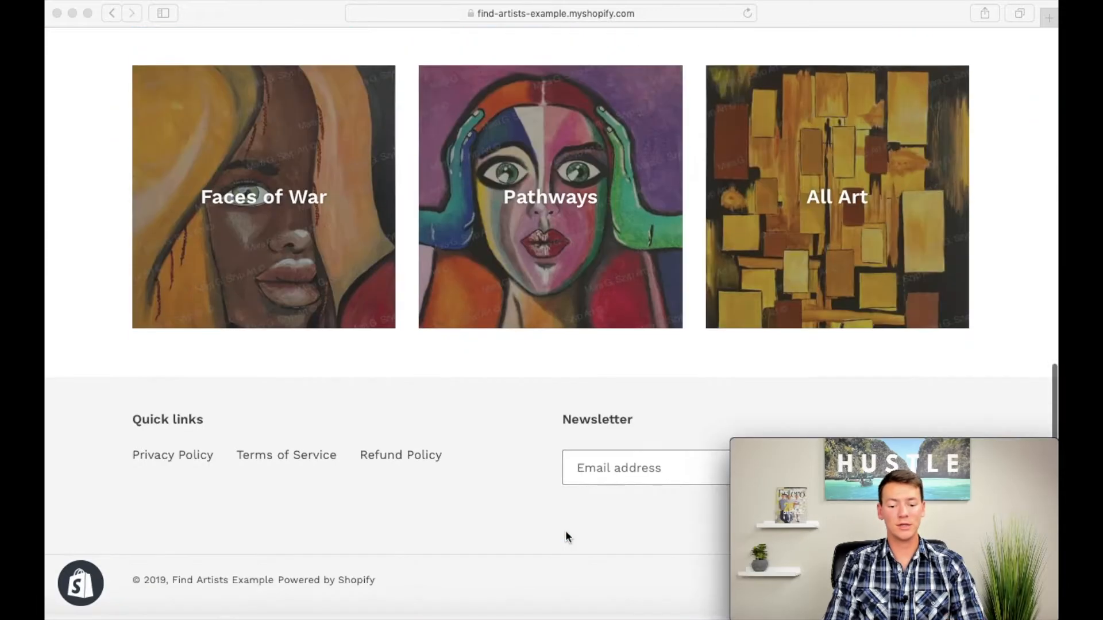
scroll(566, 535, "up", 5)
scroll(565, 535, "up", 1)
scroll(474, 518, "down", 4)
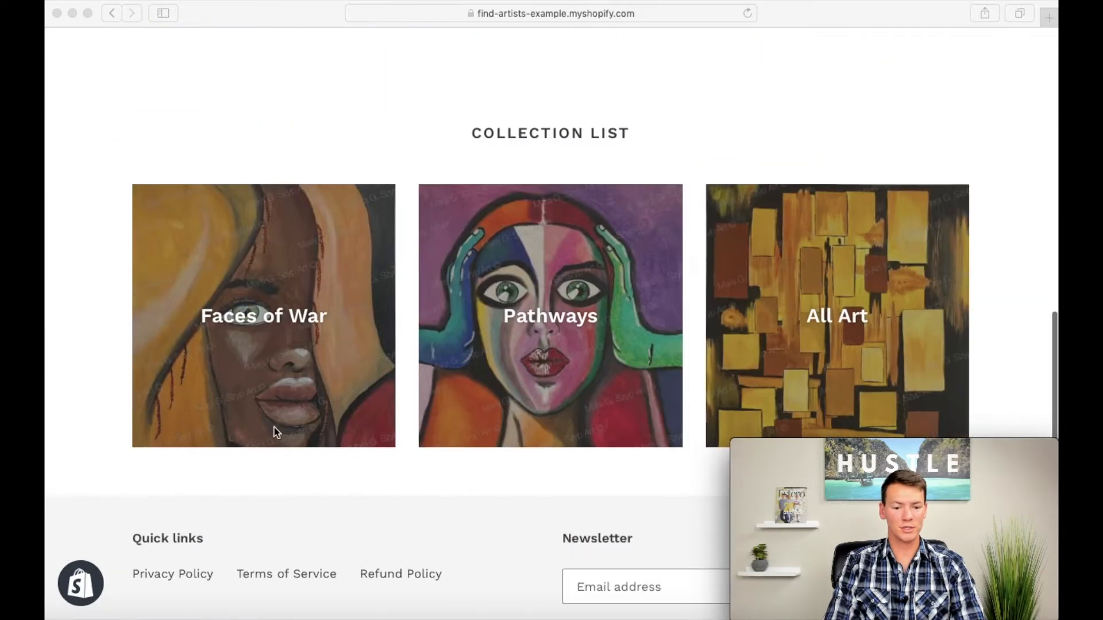
scroll(869, 312, "up", 10)
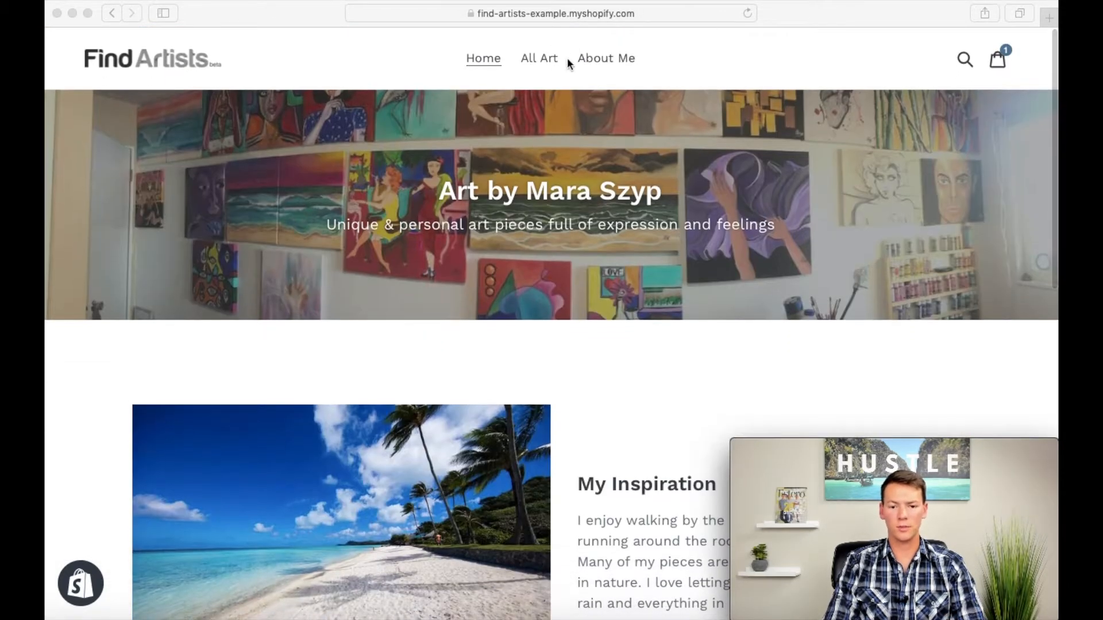
left_click(546, 59)
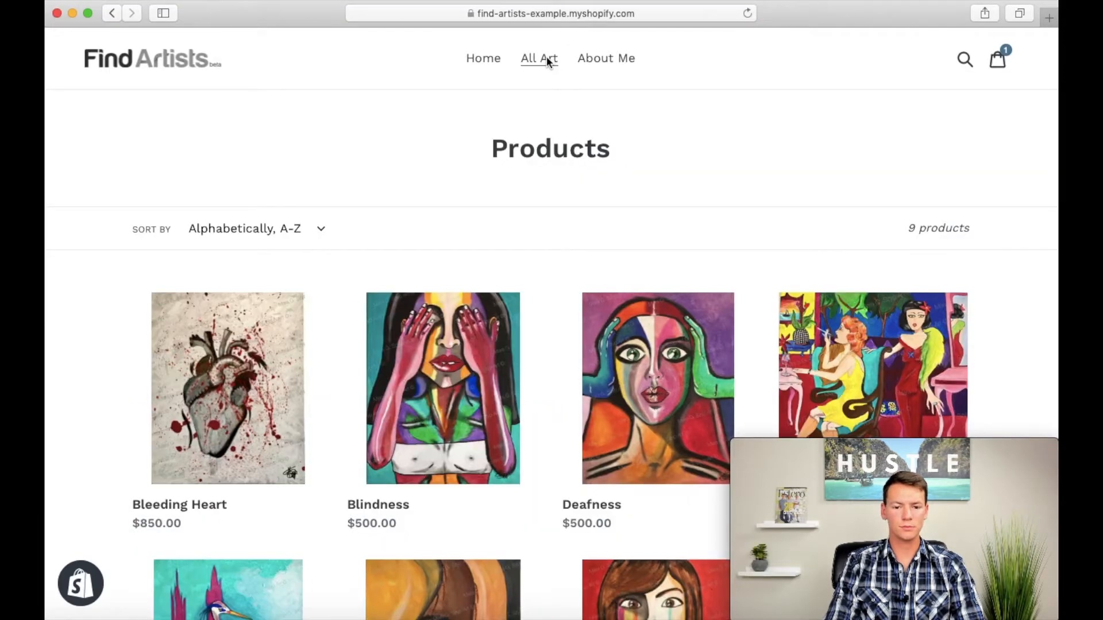
left_click(606, 58)
scroll(782, 278, "down", 10)
scroll(781, 278, "up", 10)
left_click(480, 58)
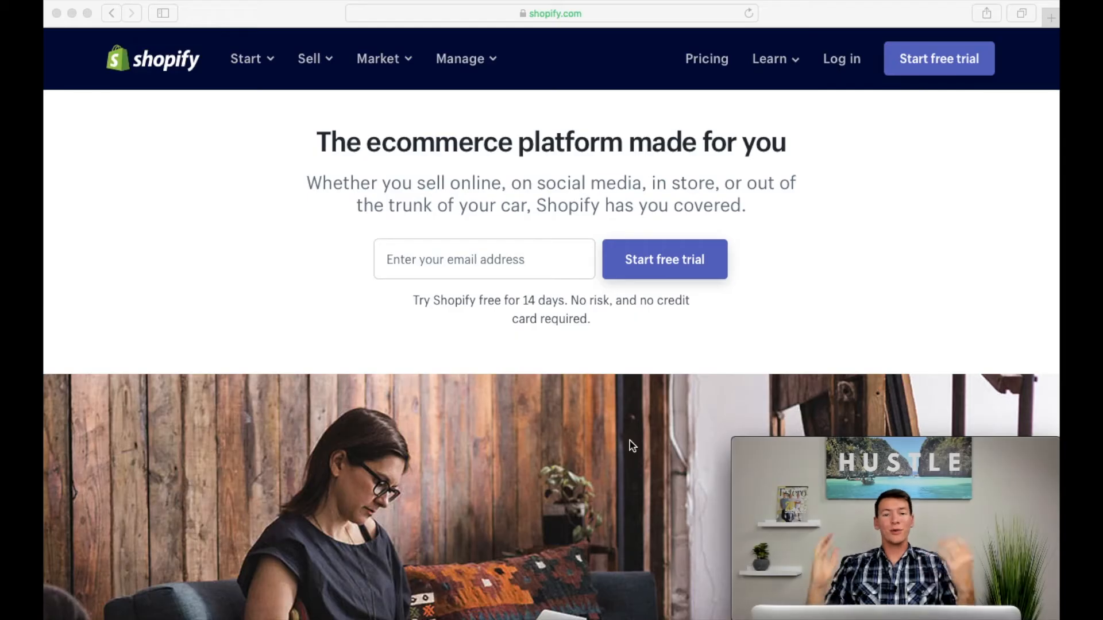
Step: Create a 14-day Shopify trial store named Find Artists Example with the account e-mail and password, and complete the business address form
left_click(478, 257)
left_click(476, 254)
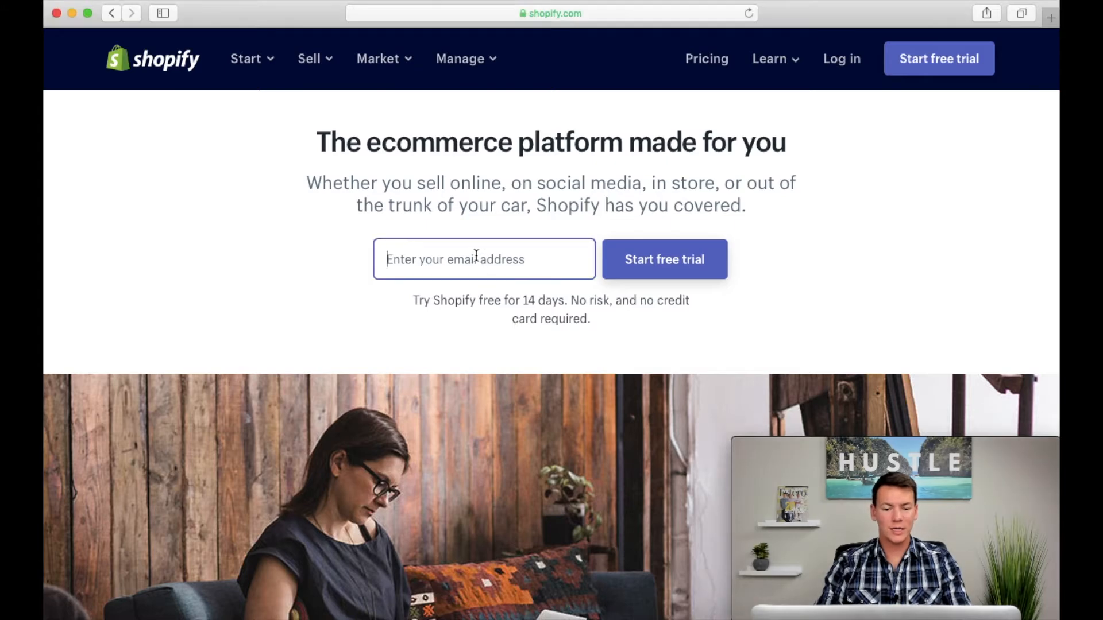
key("super+v")
left_click(660, 260)
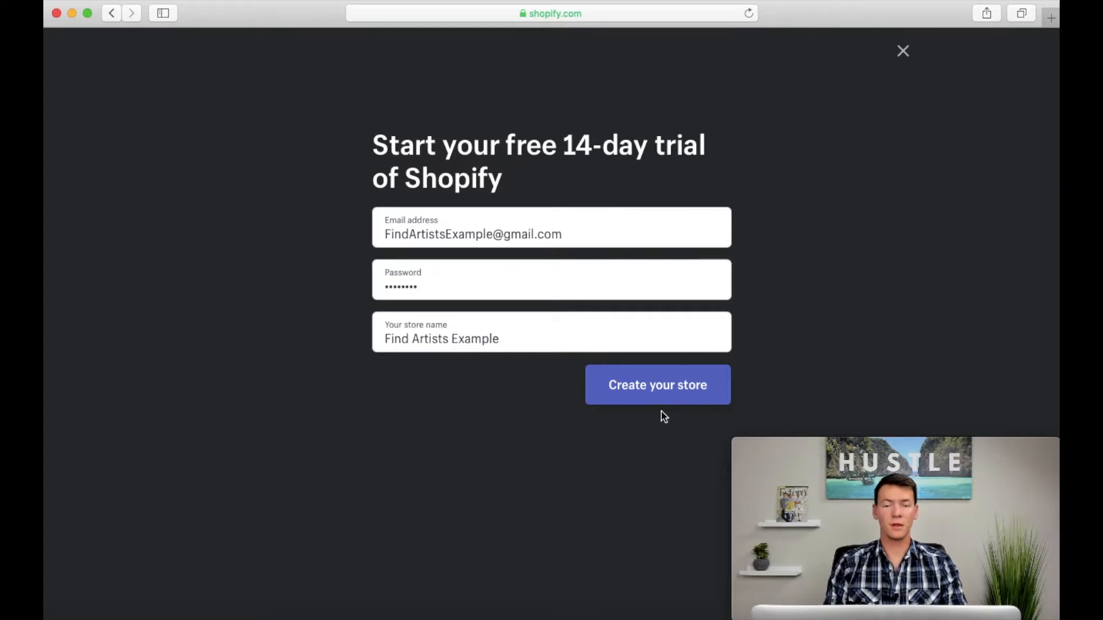
left_click(657, 383)
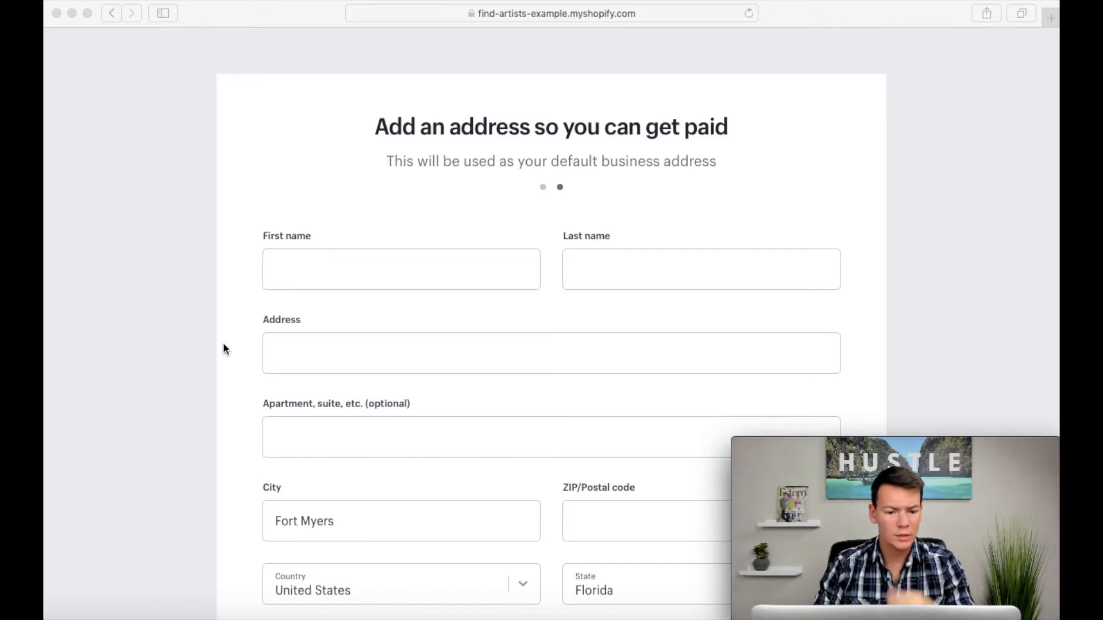
left_click(722, 502)
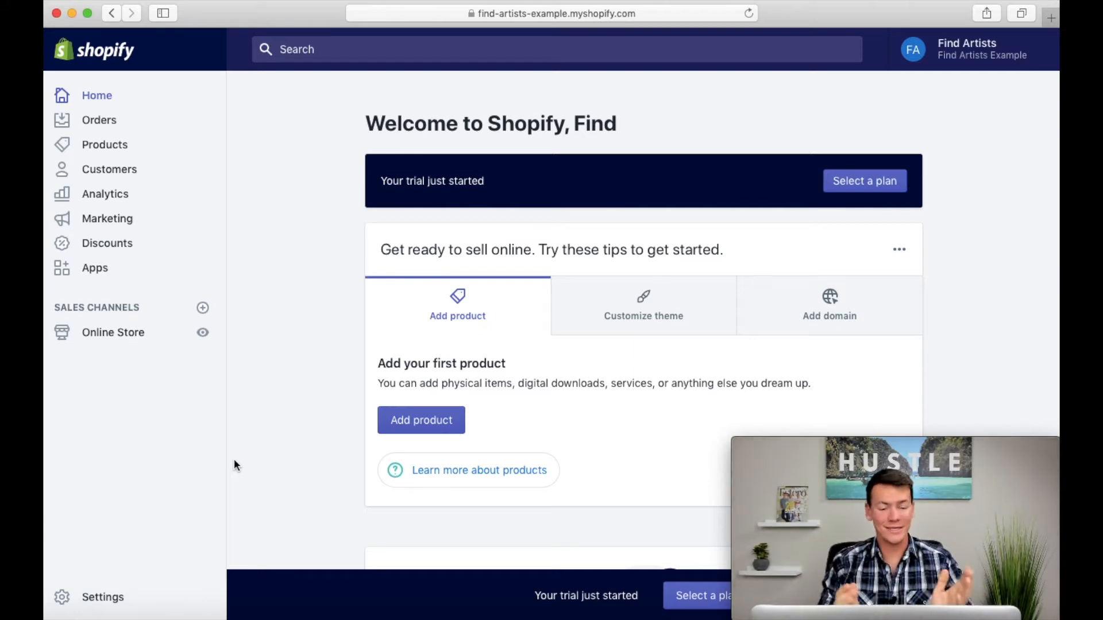
Step: Preview the new storefront, close the preview, and open the current Debut theme for customization
left_click(201, 333)
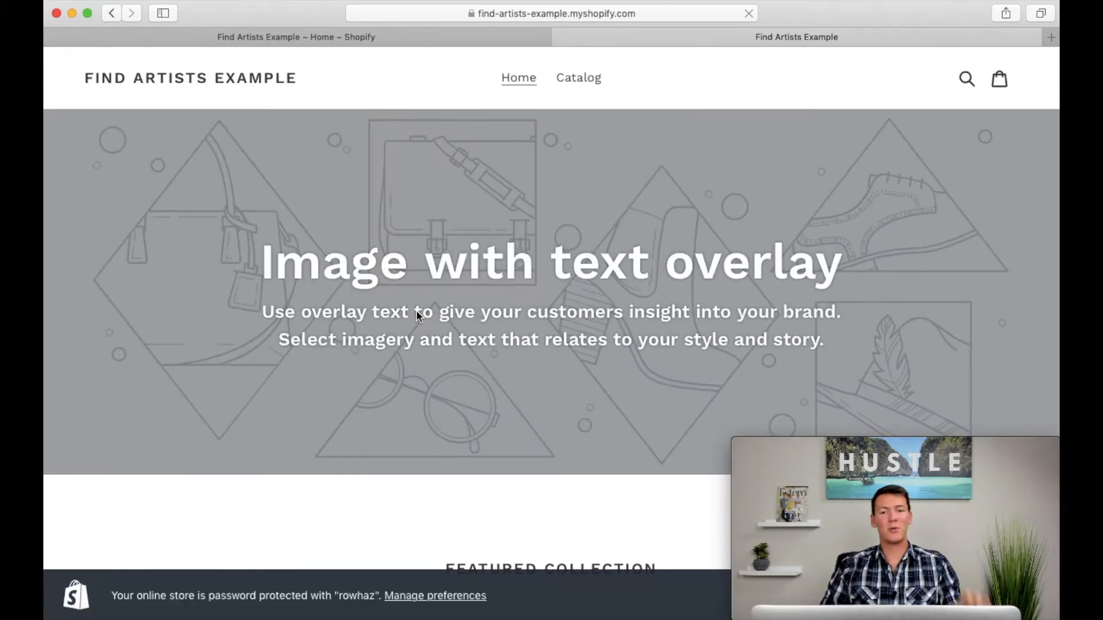
left_click(561, 37)
left_click(111, 333)
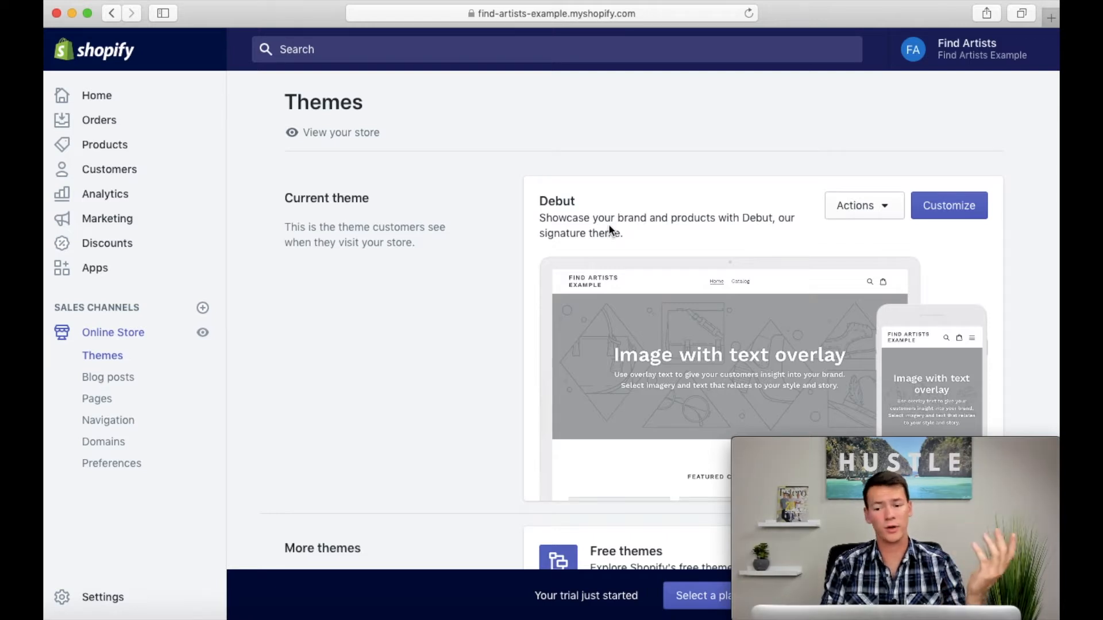
left_click(948, 211)
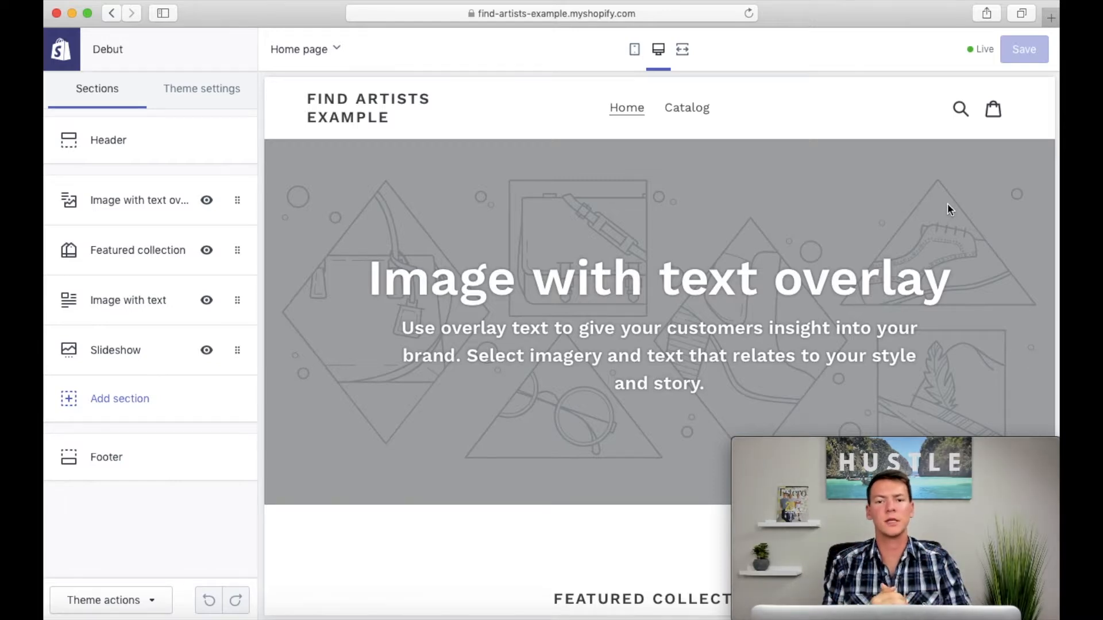
Step: Reorder the home page sections with Slideshow first and Image with text overlay last, and check the layout in the mobile preview
left_click_drag(237, 200, 250, 274)
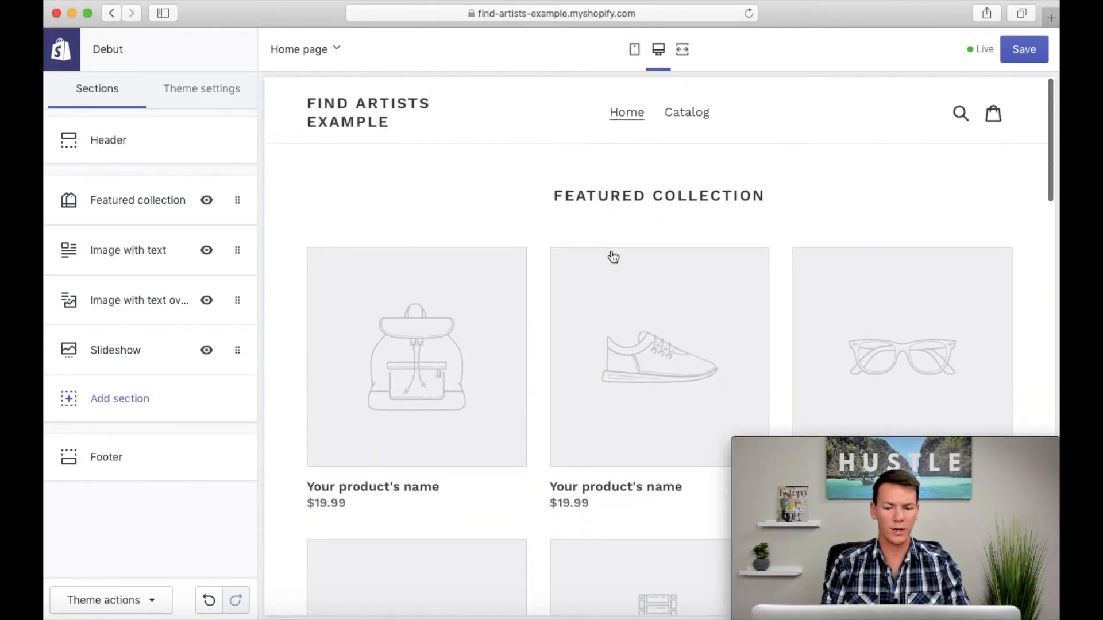
left_click_drag(237, 250, 432, 311)
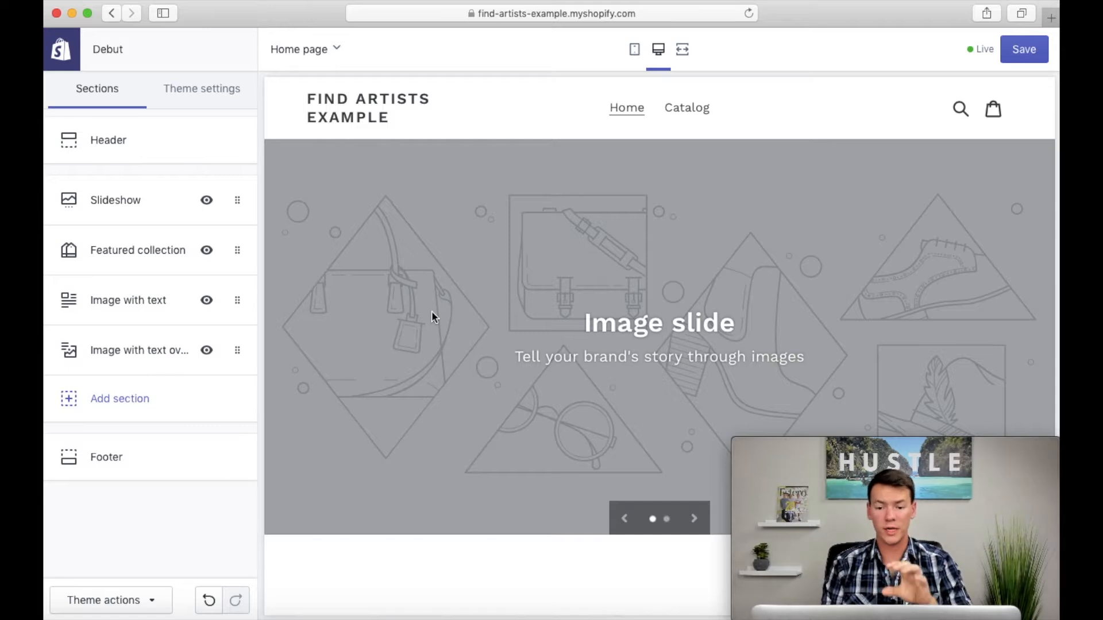
left_click(634, 49)
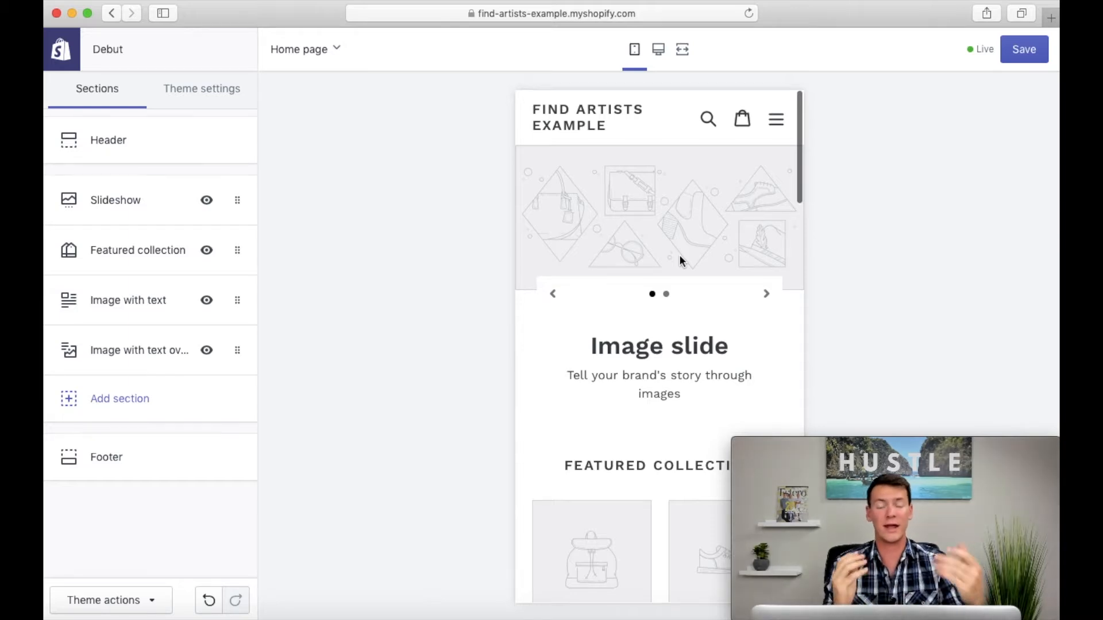
left_click(658, 49)
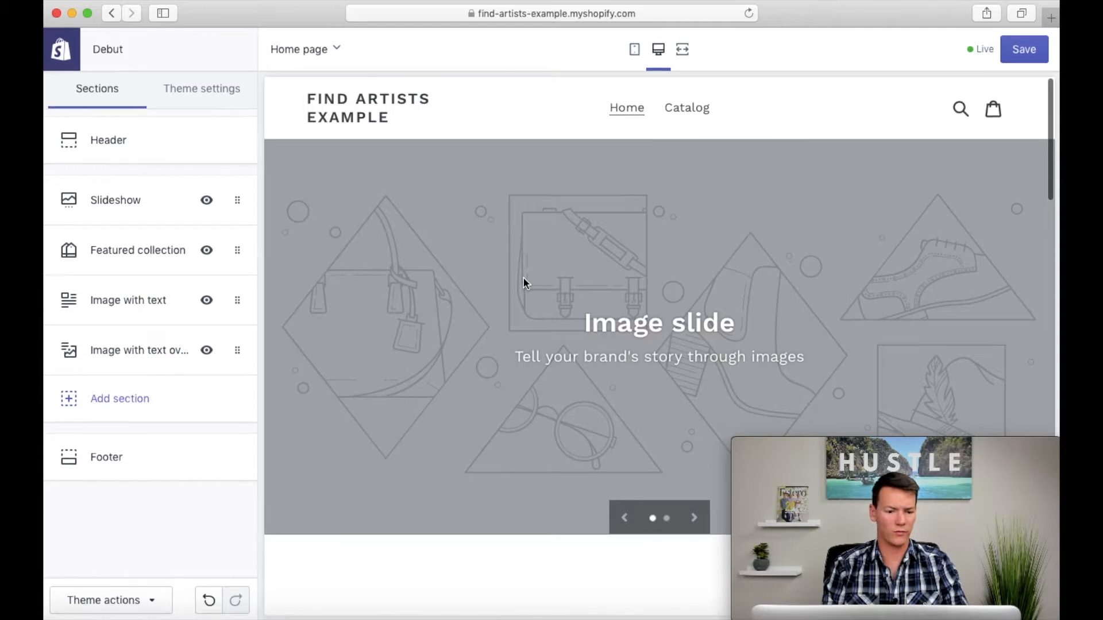
Step: Examine the Slideshow section's options and its first image slide's settings, and remove the section from the home page
left_click(131, 203)
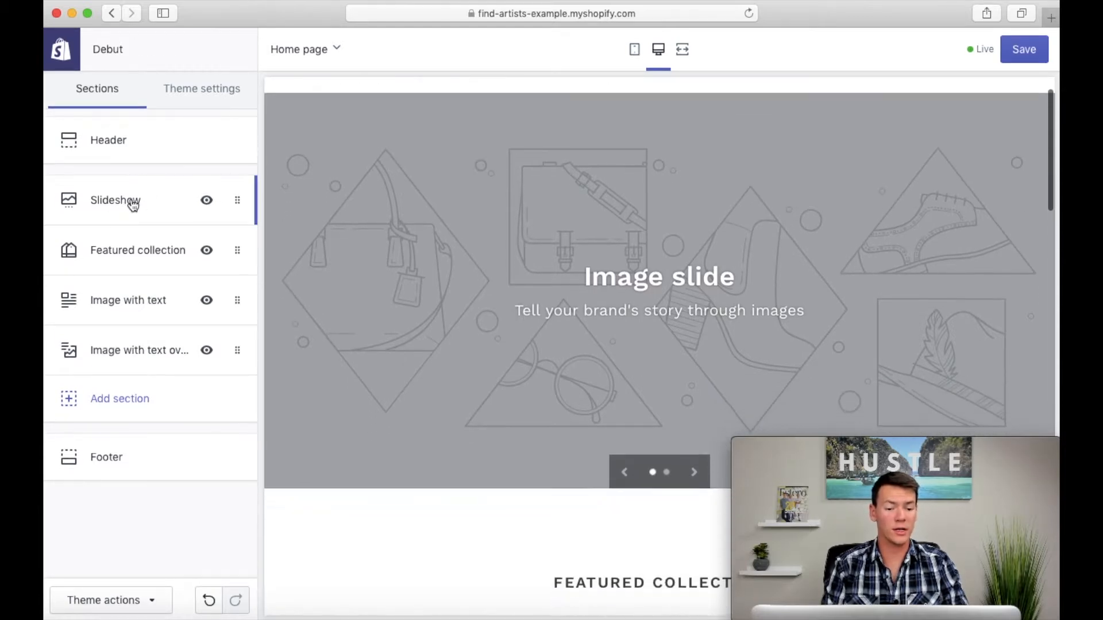
scroll(170, 185, "down", 3)
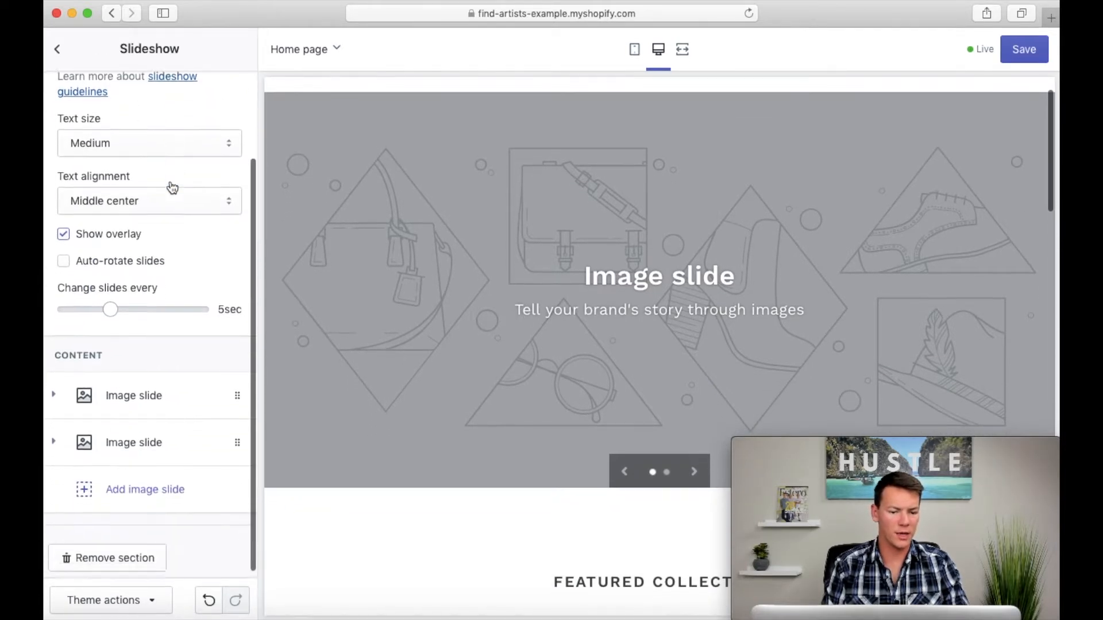
scroll(170, 186, "down", 2)
left_click(122, 402)
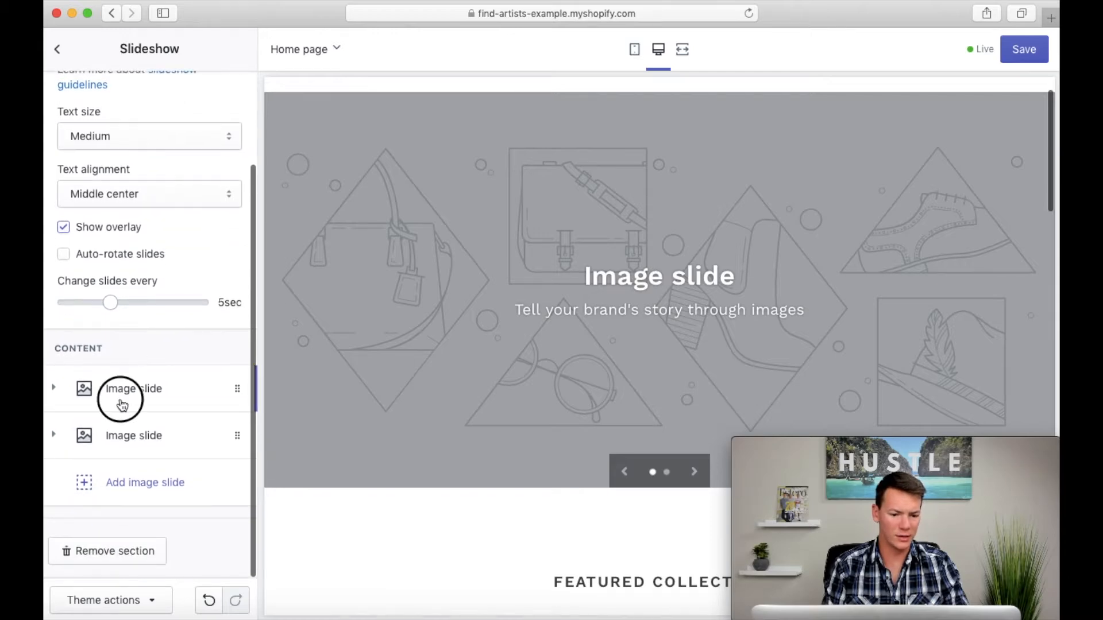
scroll(226, 450, "down", 2)
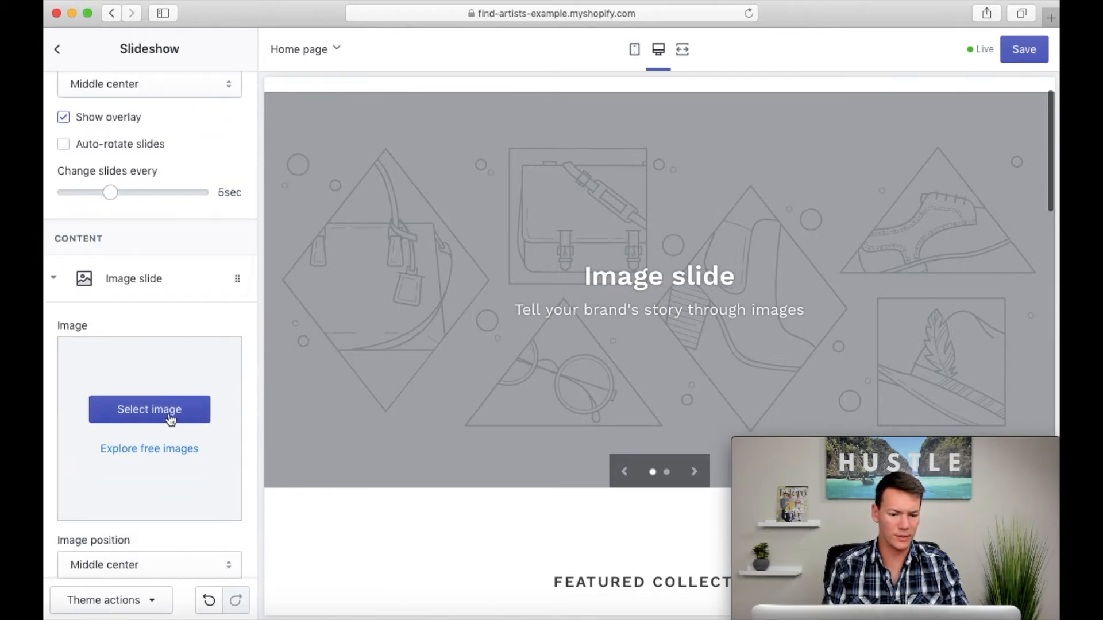
scroll(170, 419, "down", 3)
scroll(185, 454, "down", 4)
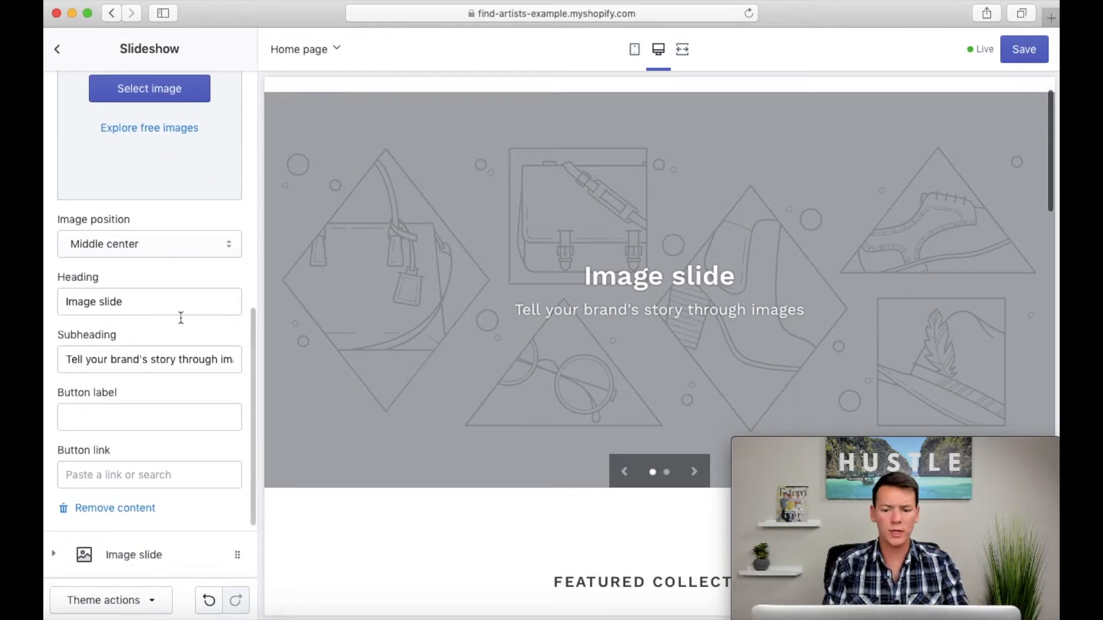
scroll(177, 376, "up", 9)
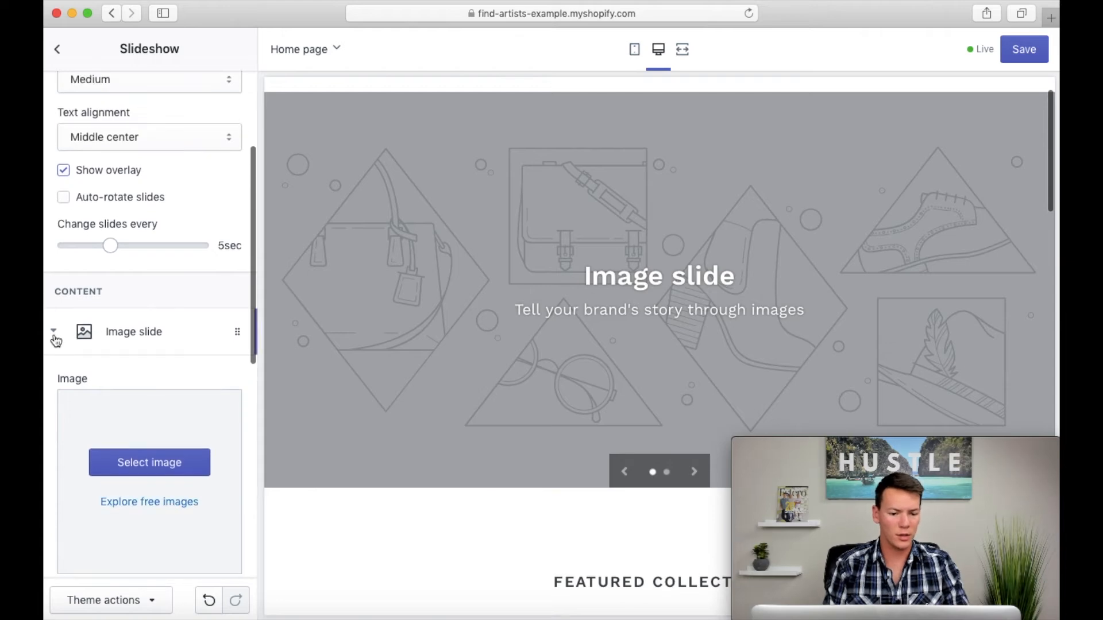
left_click(54, 332)
left_click(138, 559)
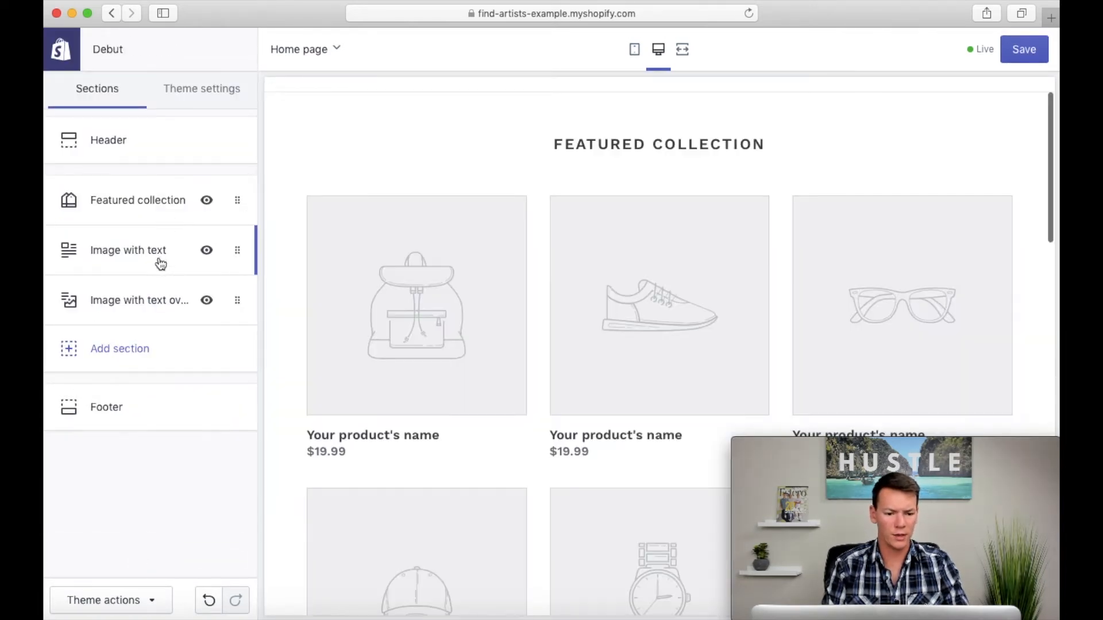
Step: Move the Image with text overlay section above Featured collection so it comes first on the home page
left_click(121, 305)
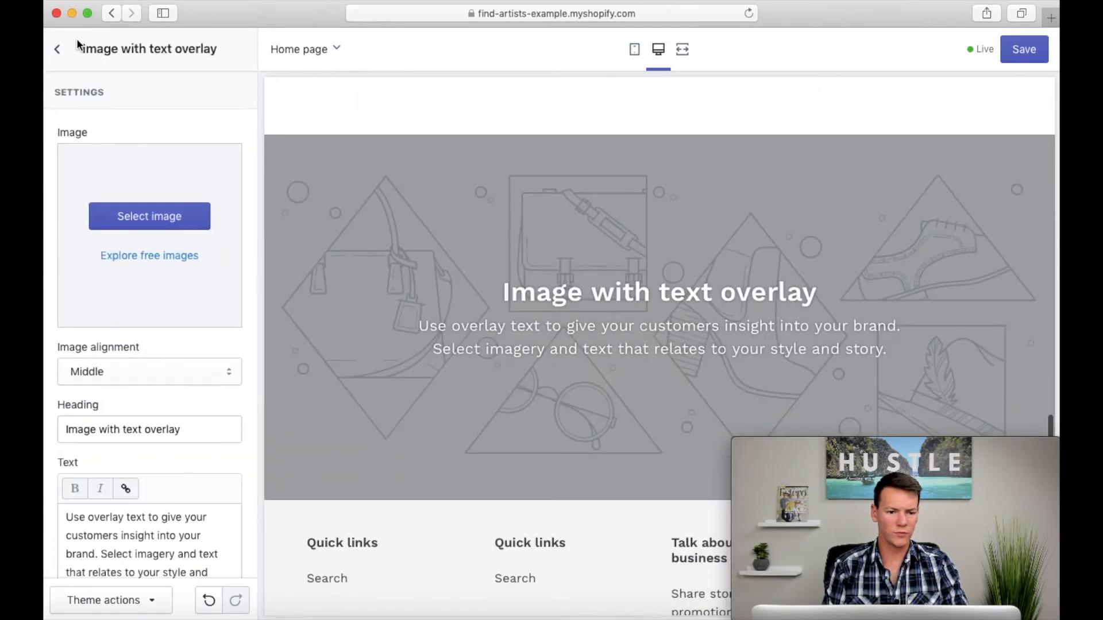
left_click(59, 51)
left_click_drag(237, 301, 239, 192)
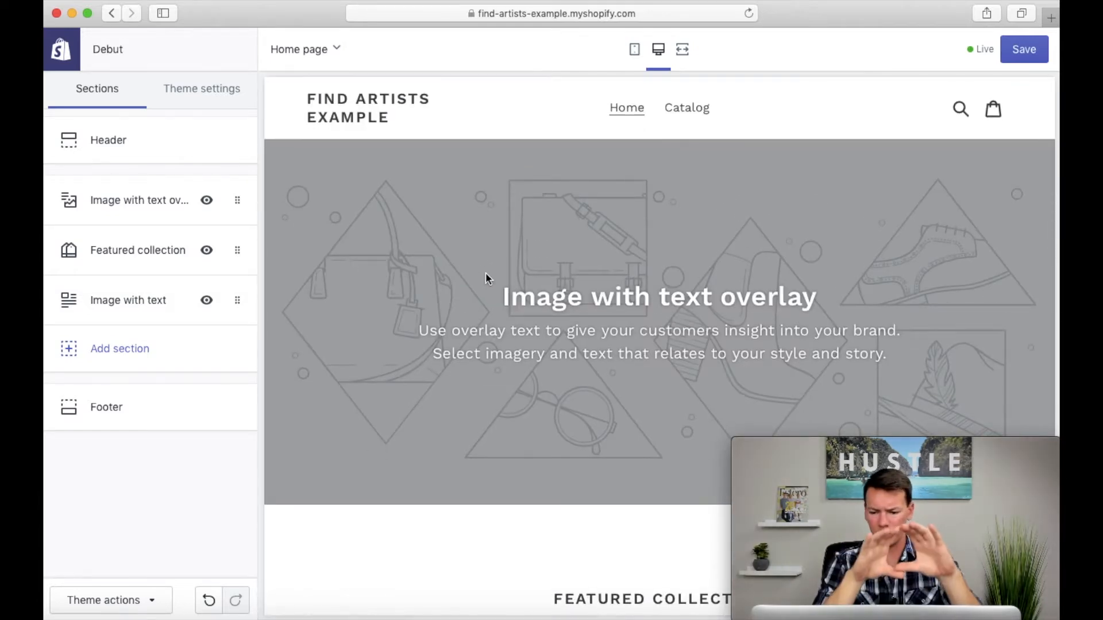
Step: Add the photo of the painting-covered studio wall as the Image with text overlay section's image, and save the theme
left_click(485, 278)
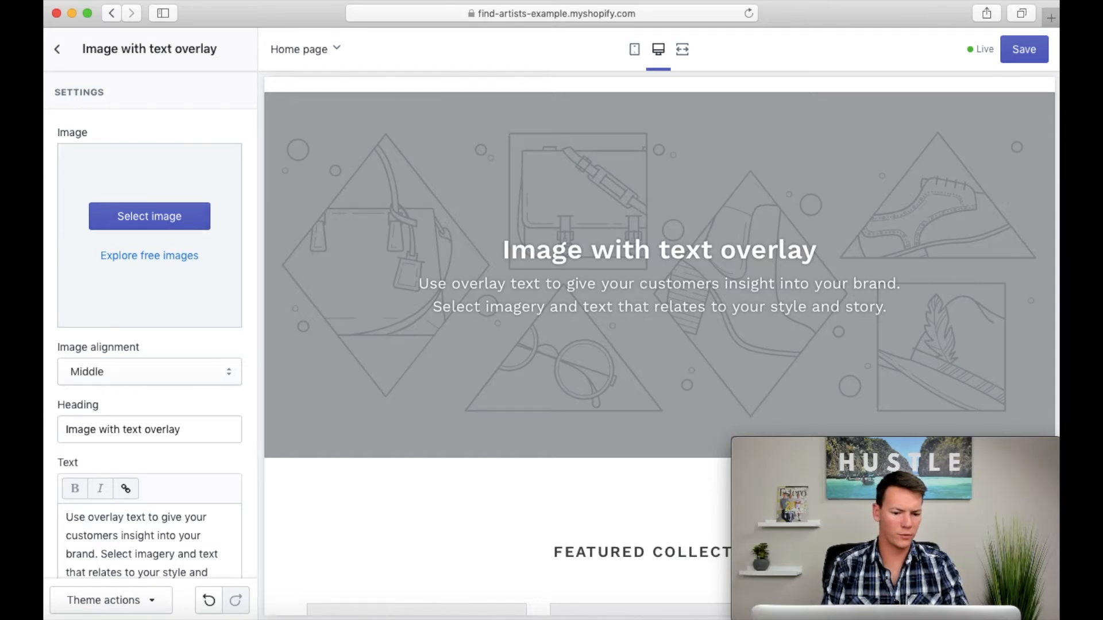
left_click_drag(44, 274, 133, 237)
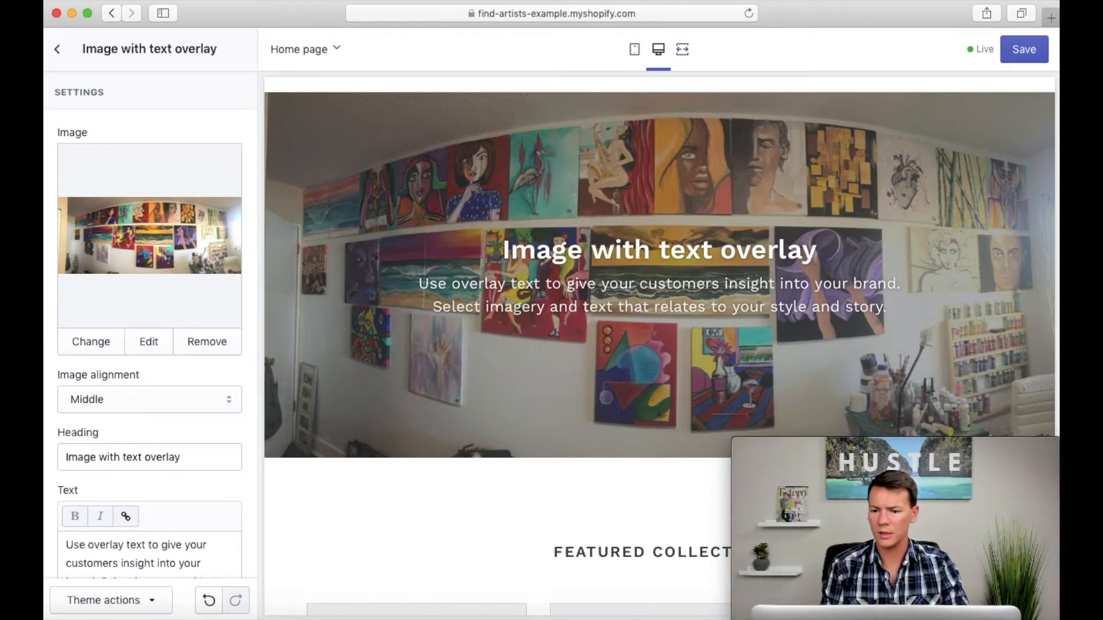
left_click(1020, 50)
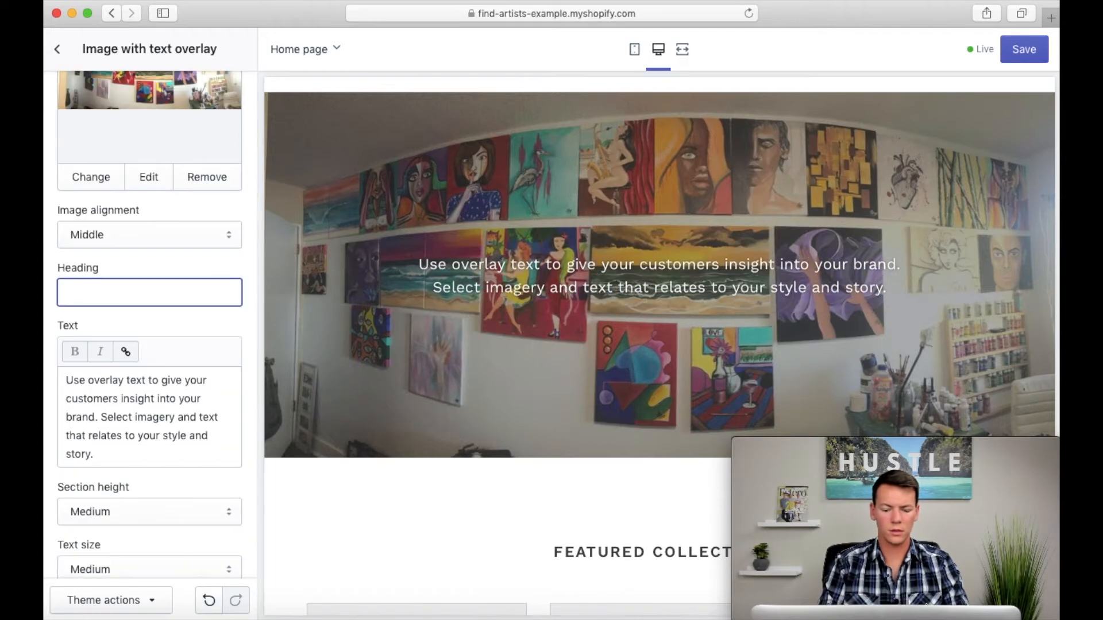
Step: Replace the overlay section's heading with "Art by" followed by the artist's full name
type("Art ")
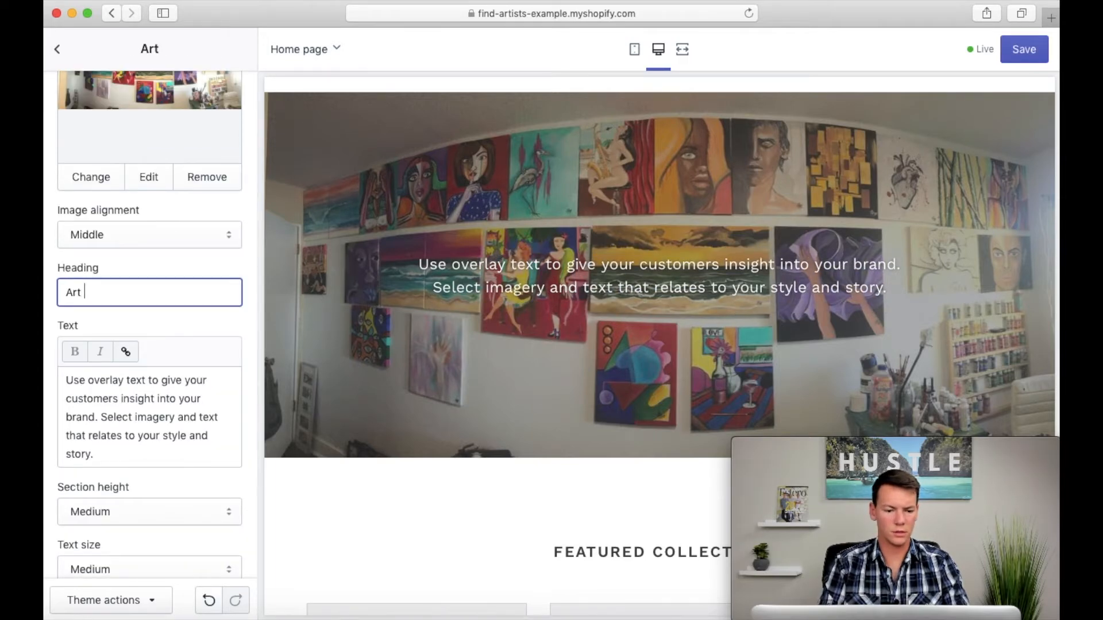
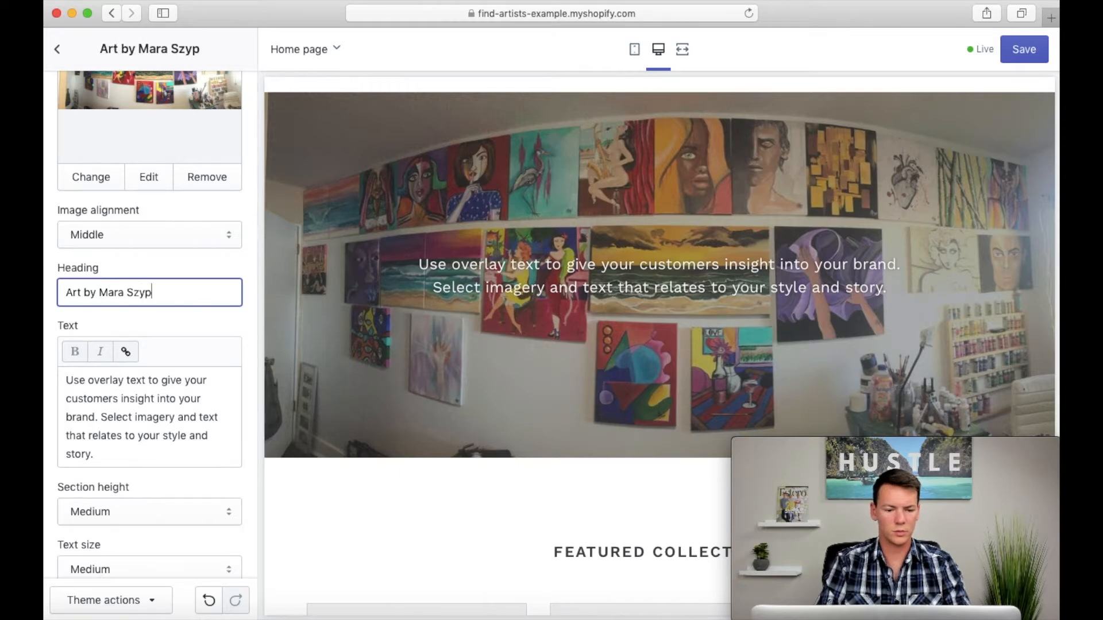
left_click(212, 313)
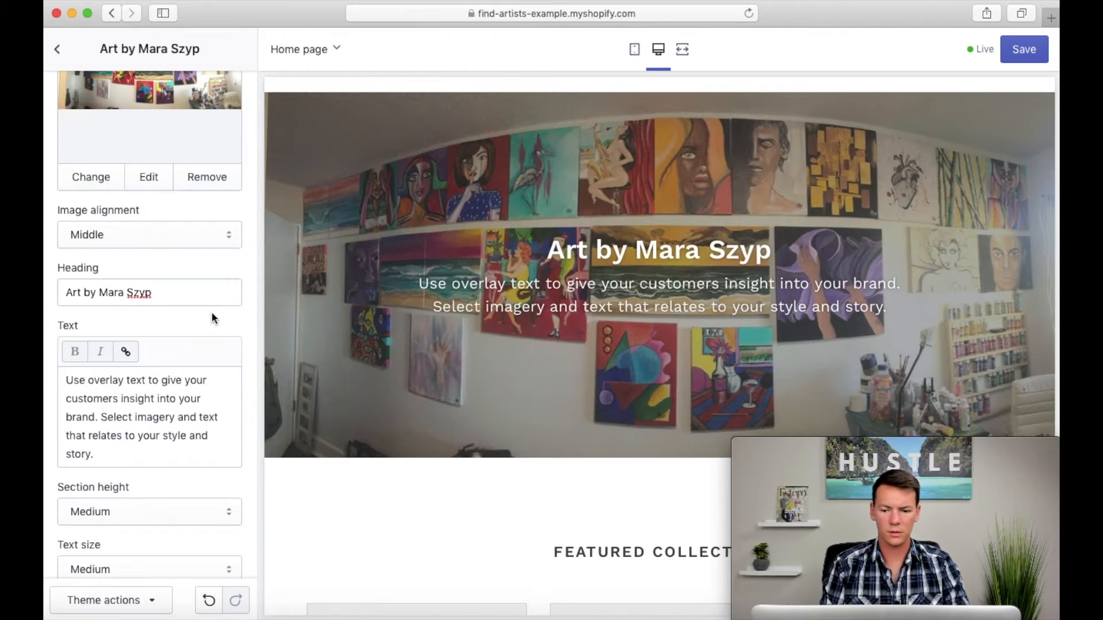
Step: Replace the overlay section's text with "Unique & personal art pieces full of expression and feelings"
scroll(212, 313, "down", 3)
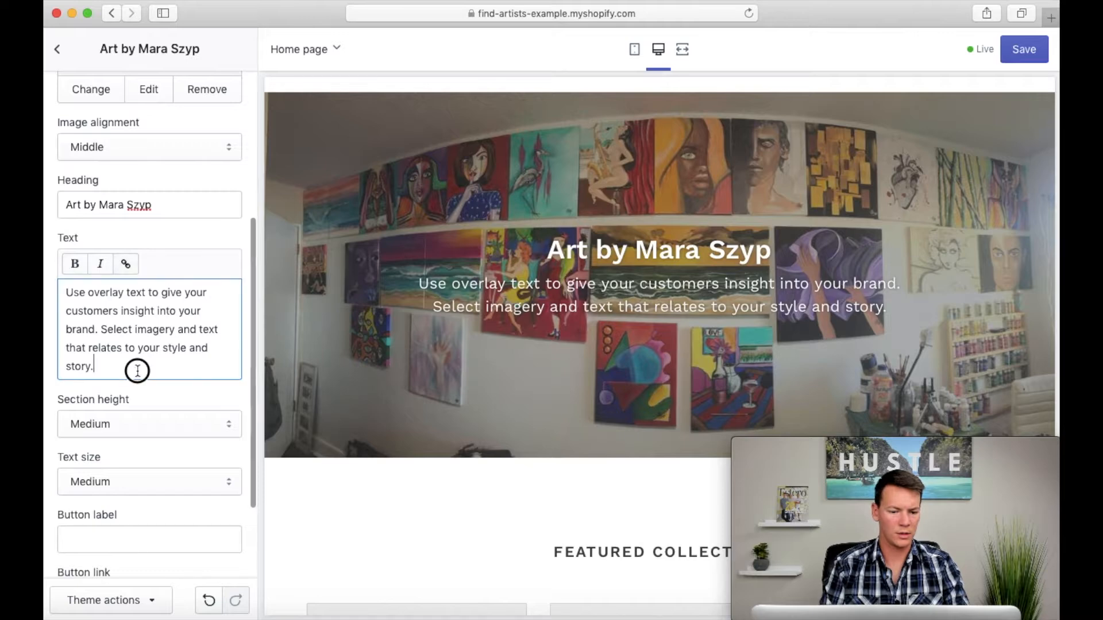
left_click_drag(138, 369, 50, 280)
left_click(85, 357)
left_click(117, 366)
left_click_drag(116, 365, 50, 266)
type("Unique & personal art pieces full of expression and feelings")
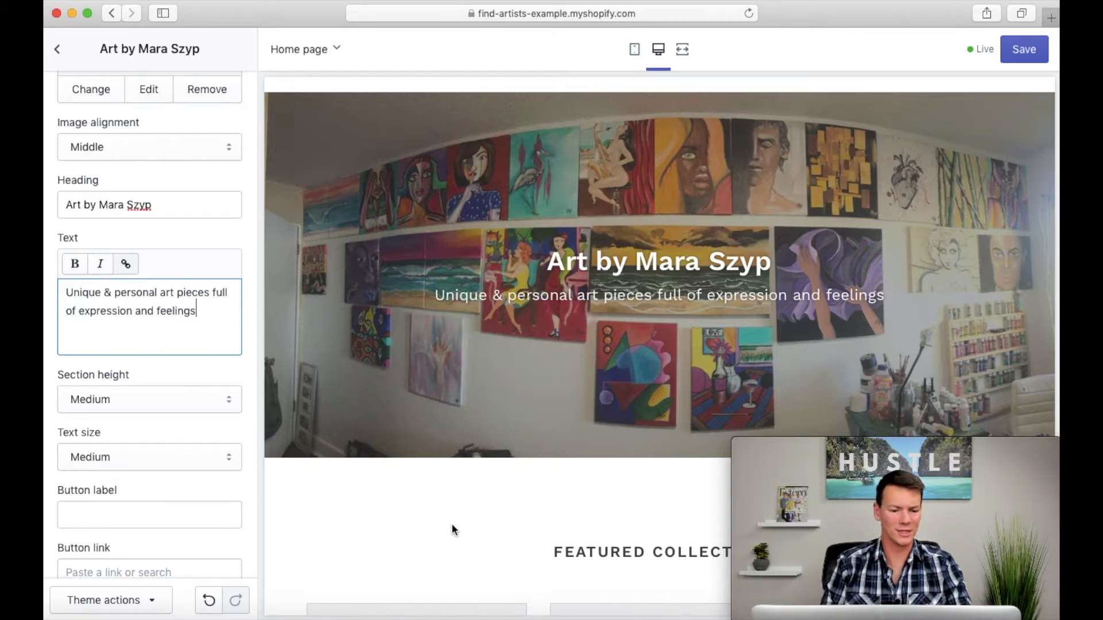
Step: Set the image overlay section's height to Small
left_click(177, 379)
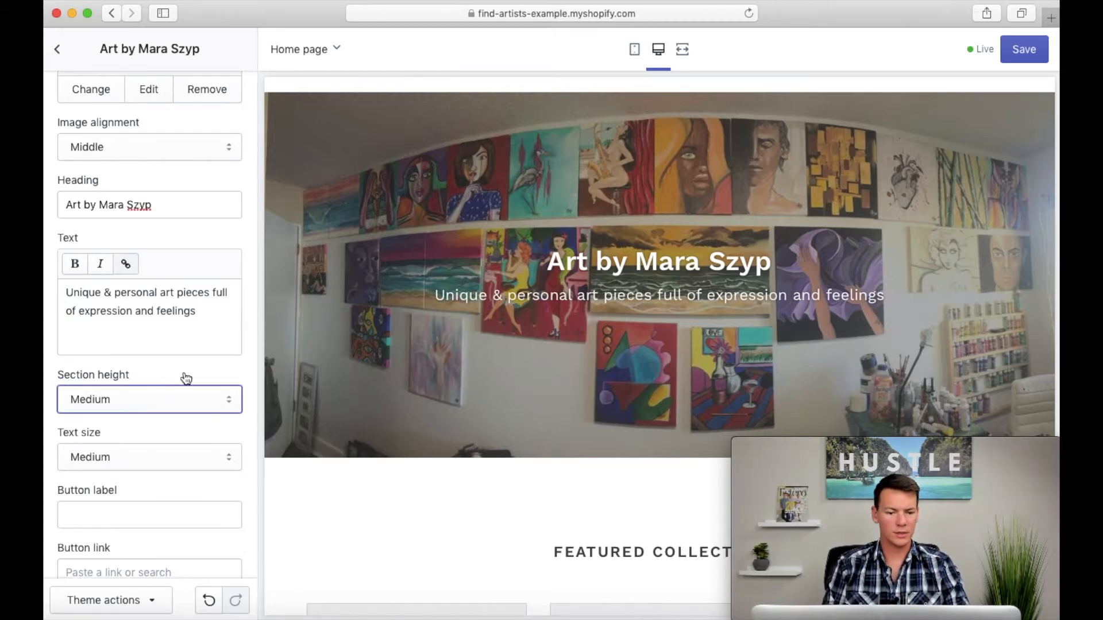
left_click(217, 409)
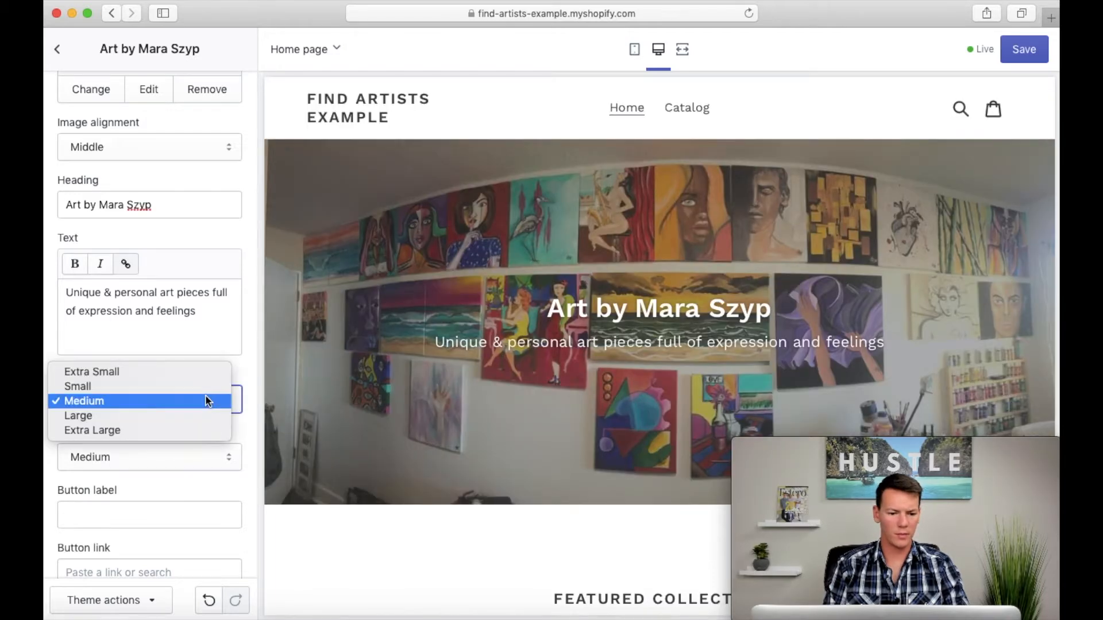
left_click(205, 389)
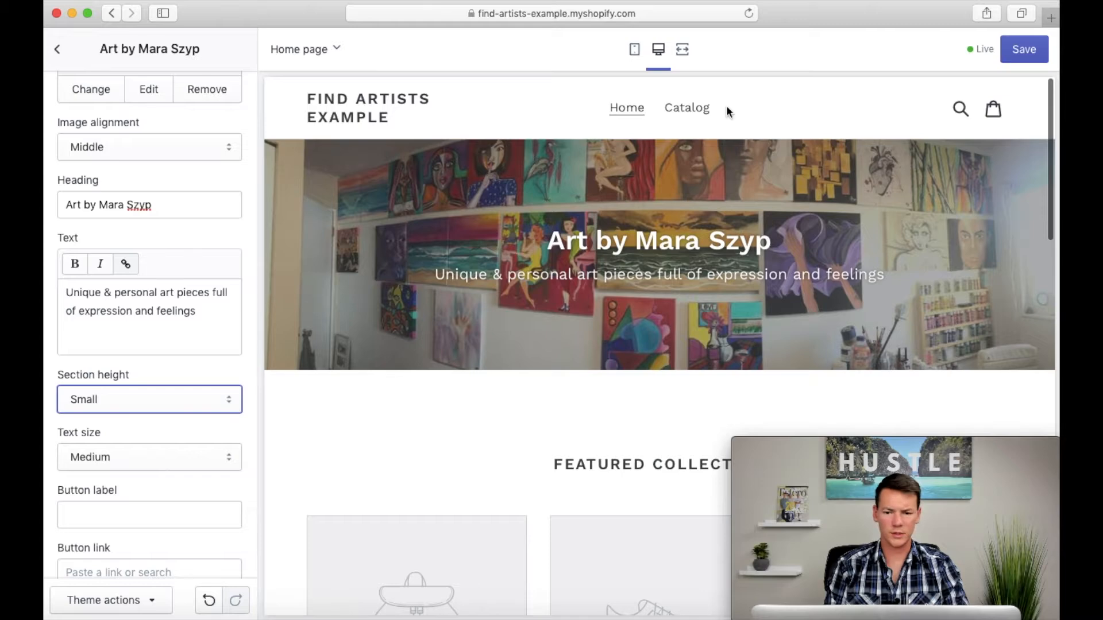
Step: Check the home page in the mobile and desktop previews, and save the theme
left_click(635, 51)
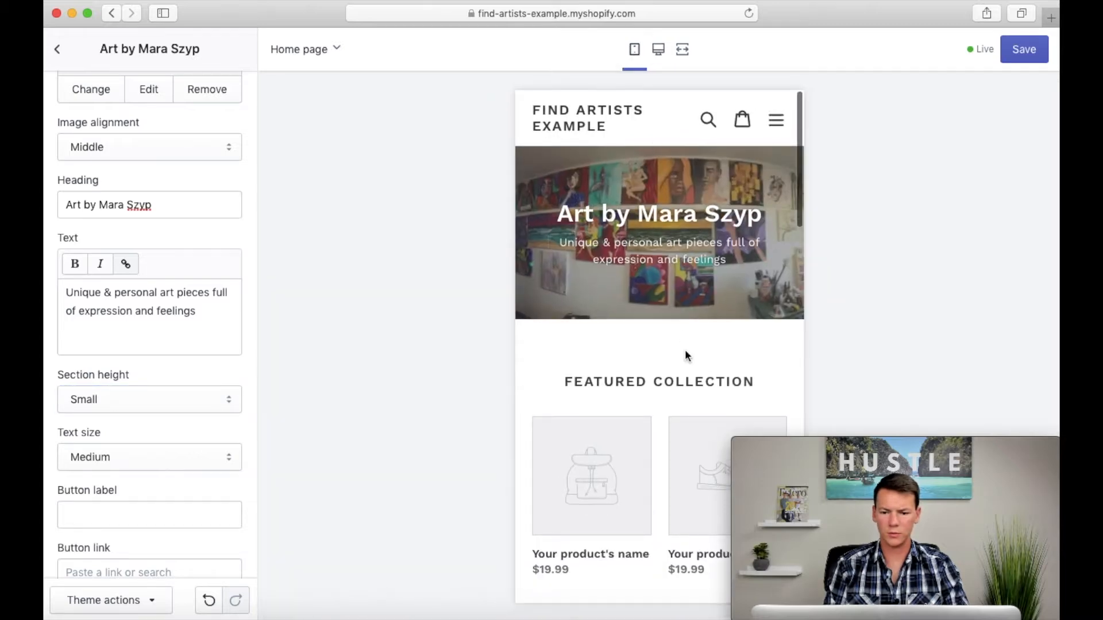
left_click(658, 49)
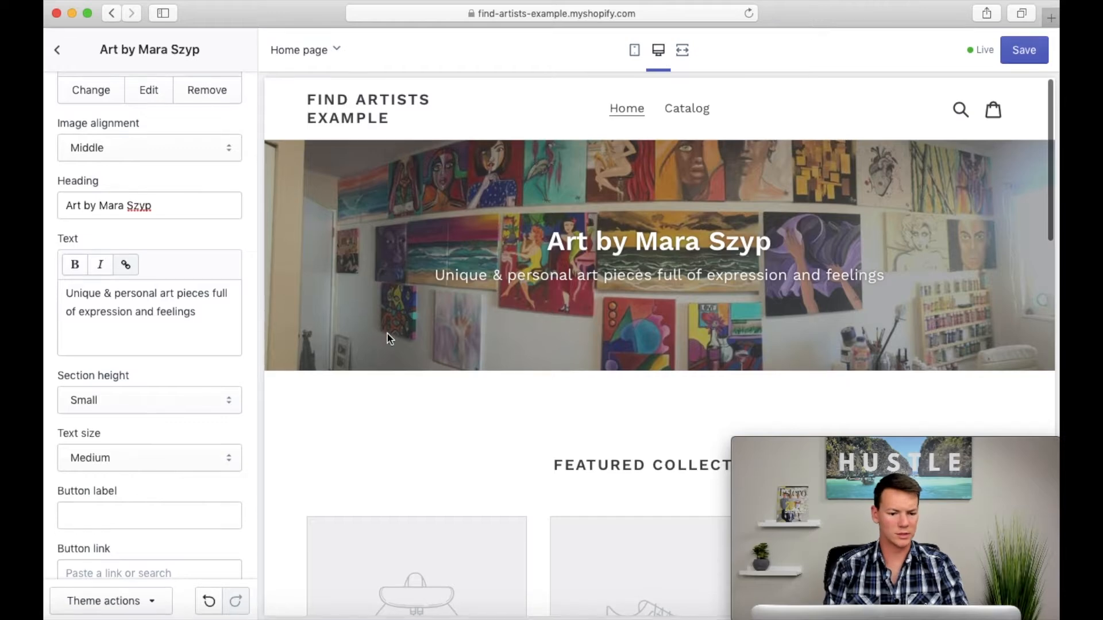
scroll(185, 446, "down", 3)
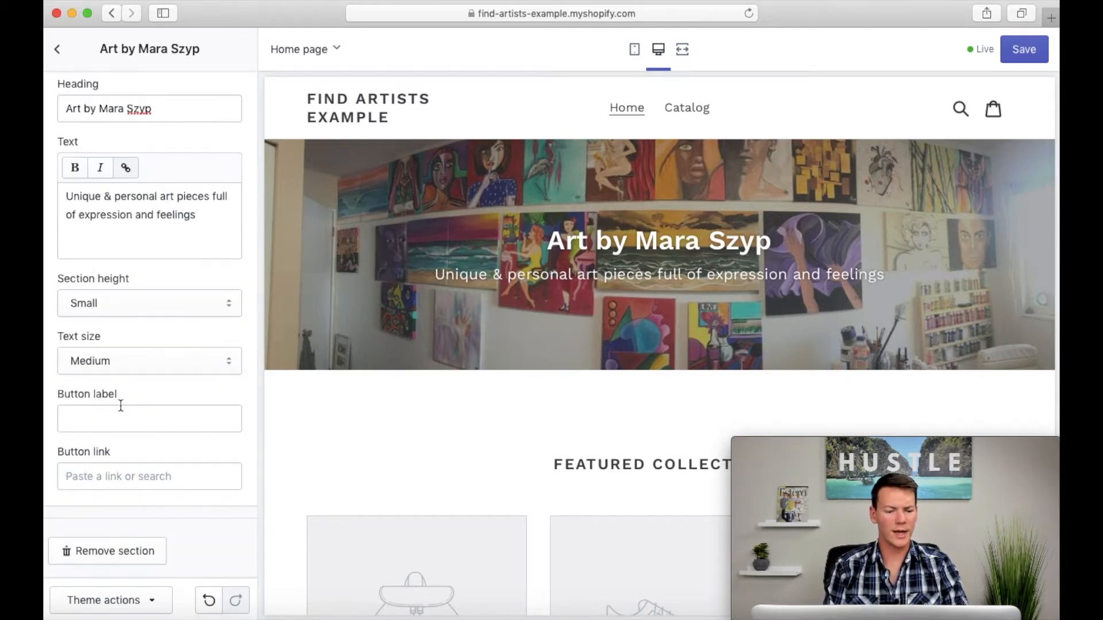
scroll(478, 405, "down", 7)
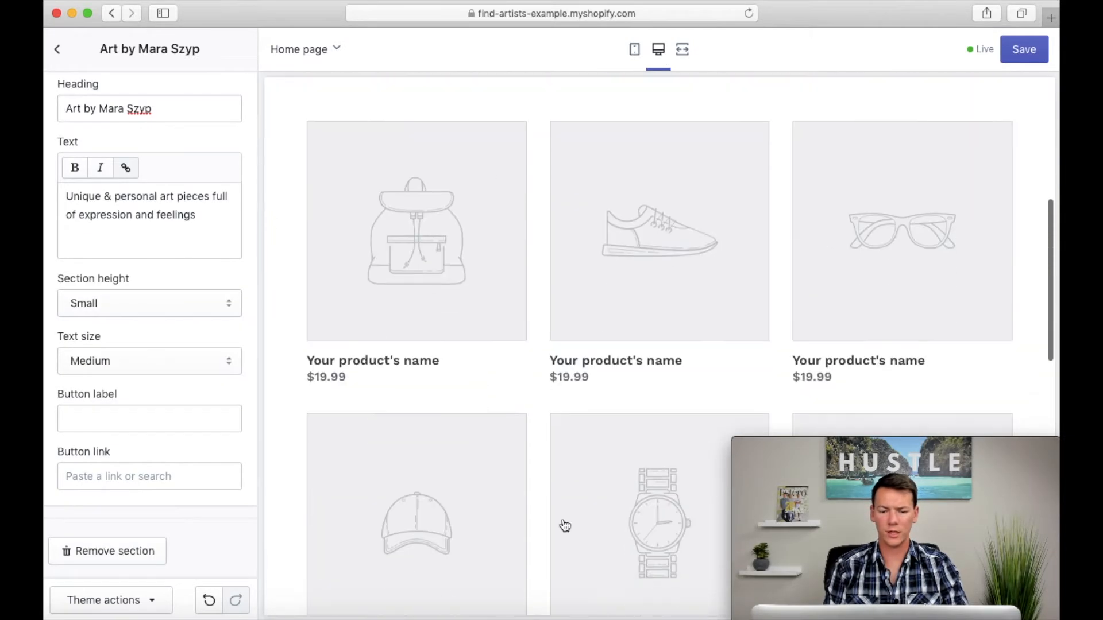
scroll(620, 328, "up", 7)
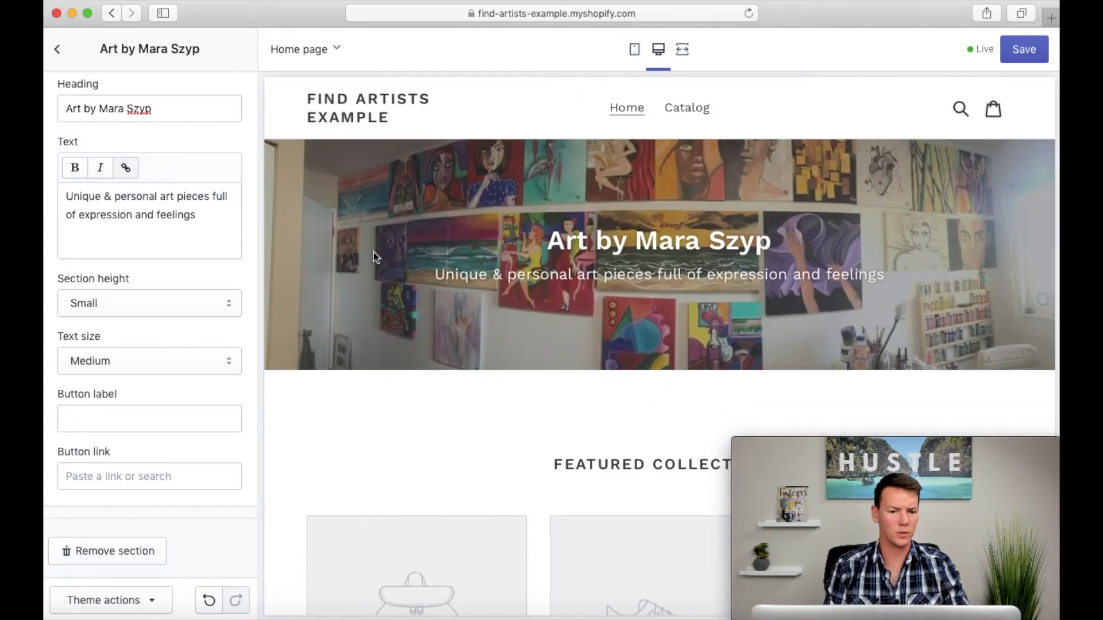
left_click(1025, 49)
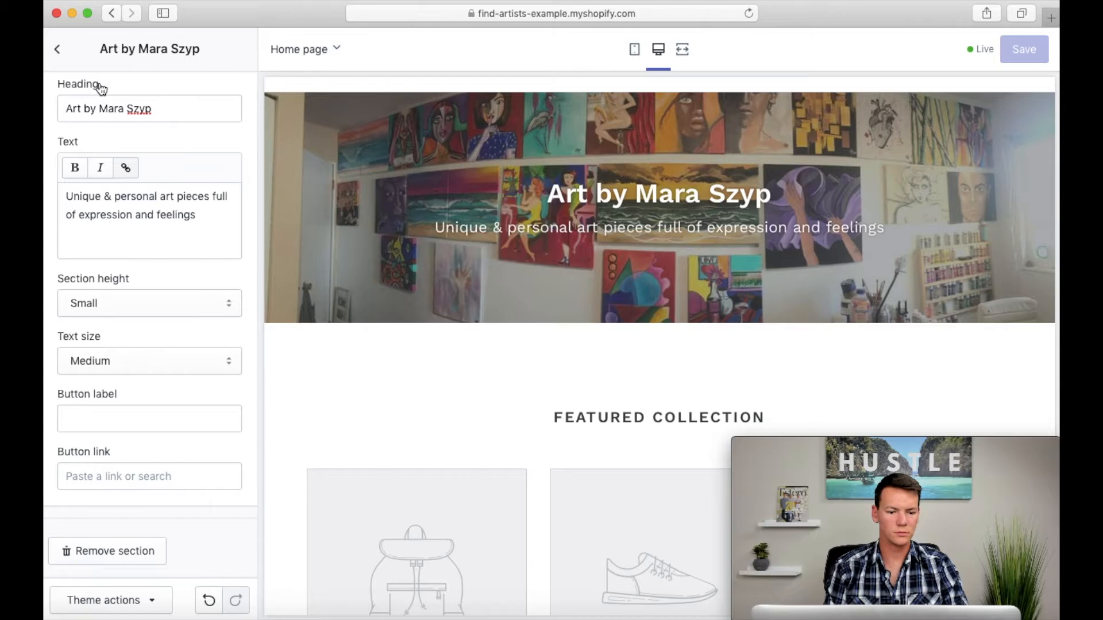
Step: Remove the Featured collection section from the home page
left_click(58, 50)
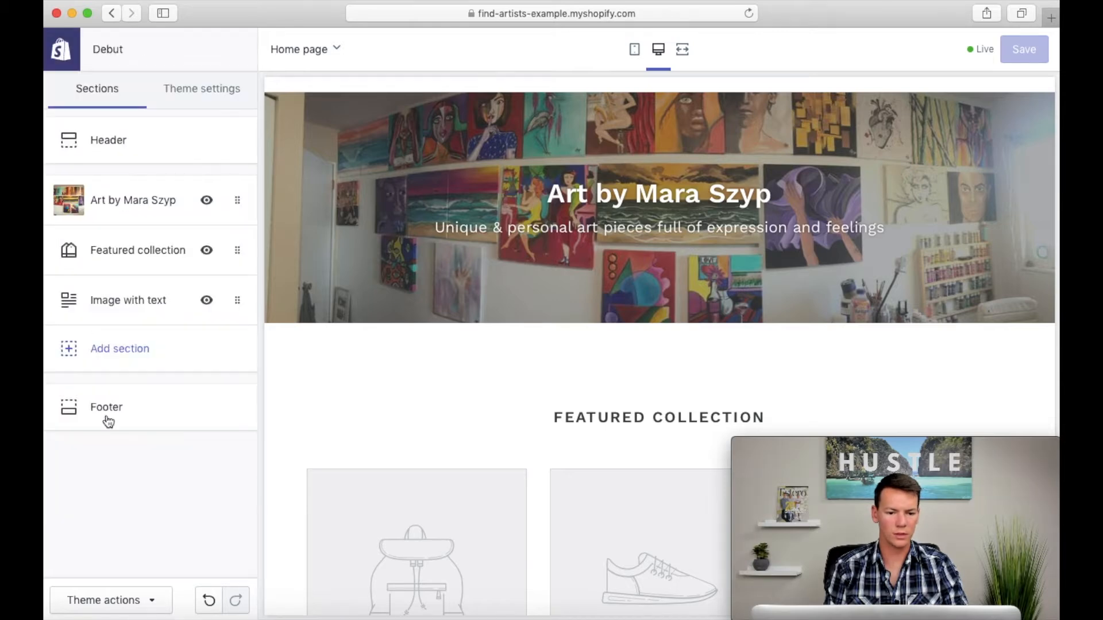
scroll(470, 406, "down", 5)
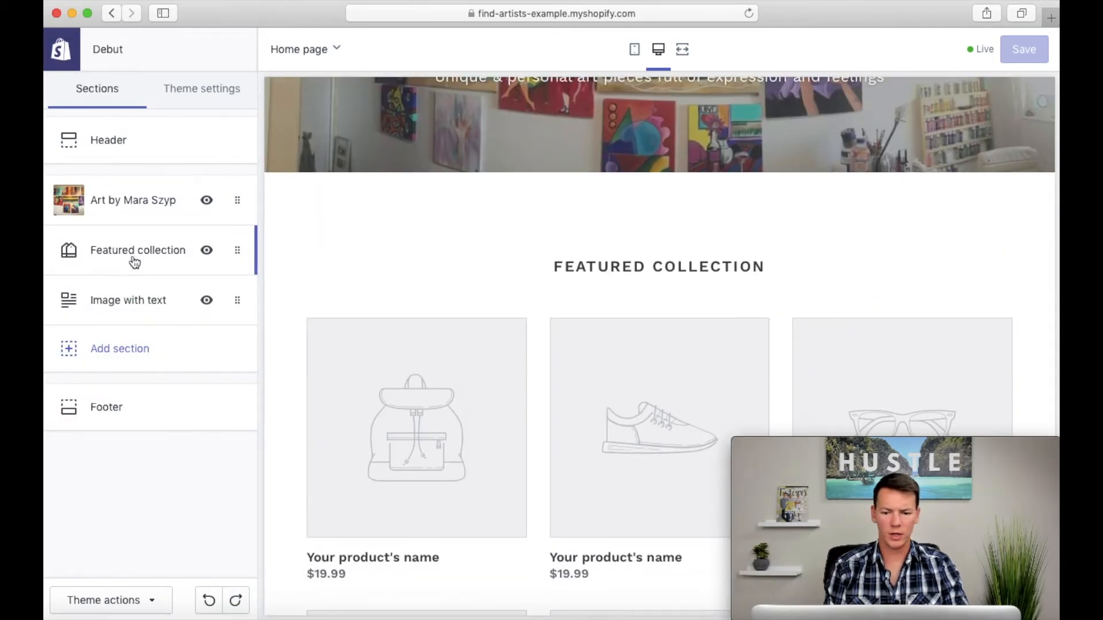
scroll(486, 278, "down", 5)
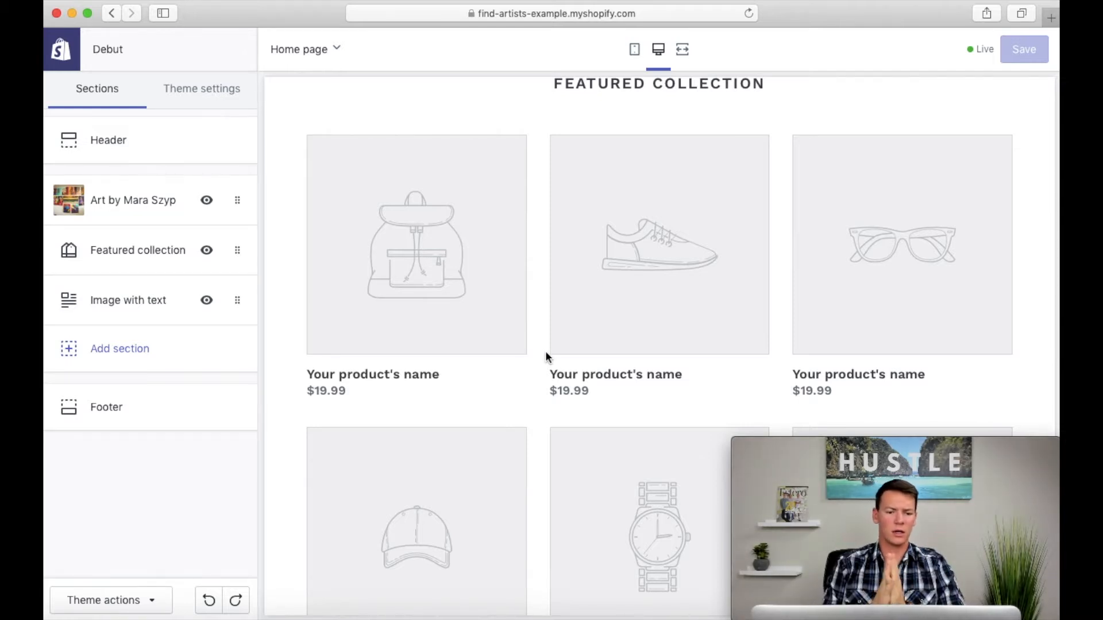
left_click(172, 265)
left_click(115, 508)
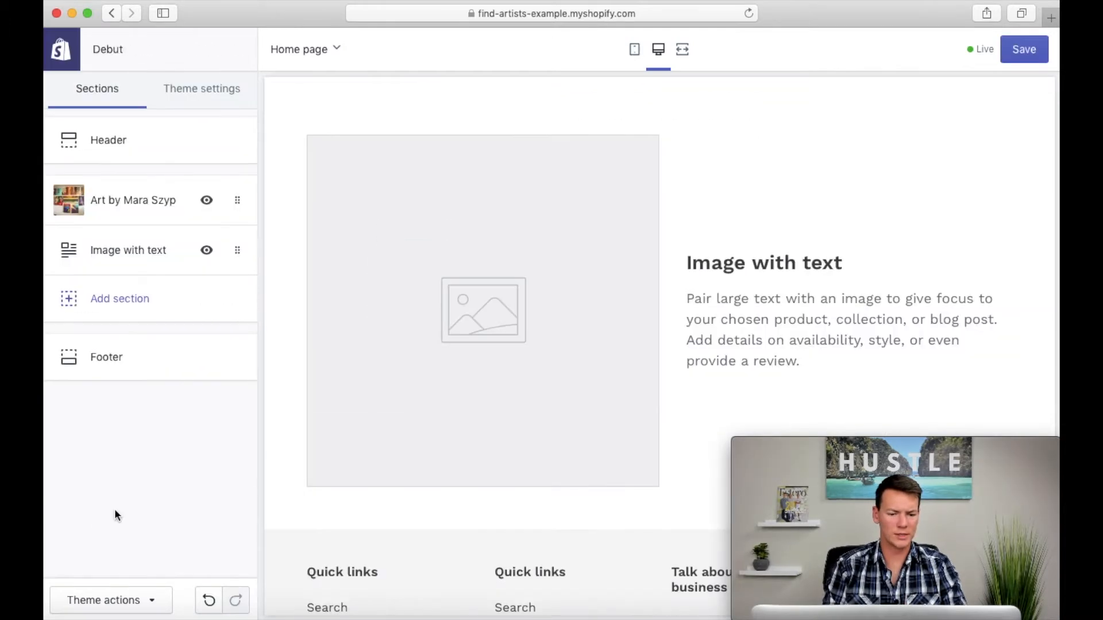
Step: Add a Collection list section to the home page and save the theme
left_click(115, 314)
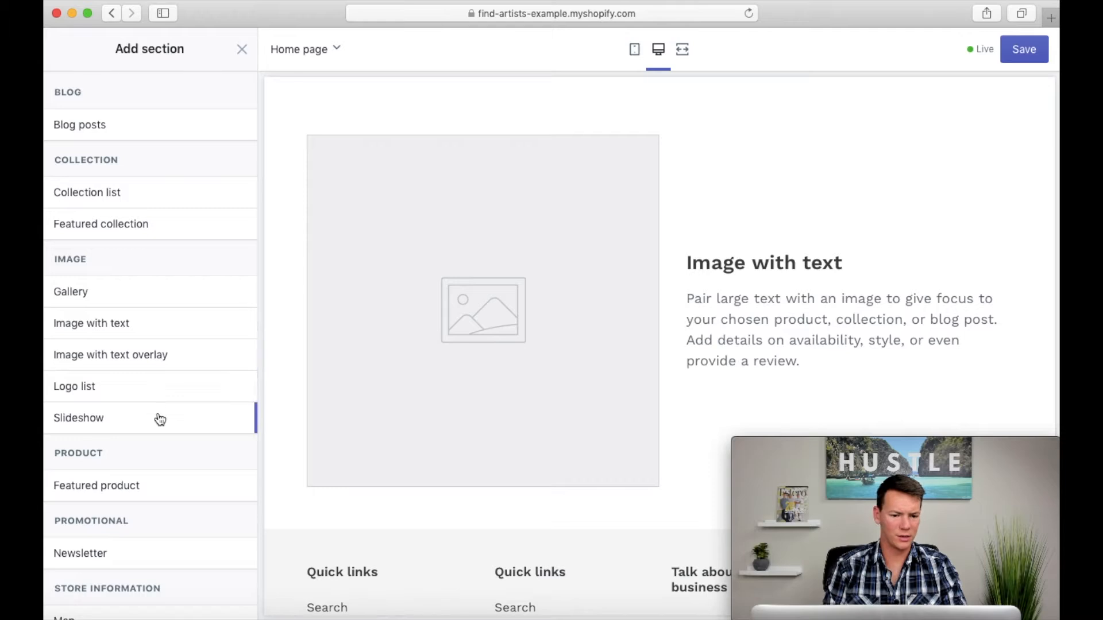
left_click(128, 190)
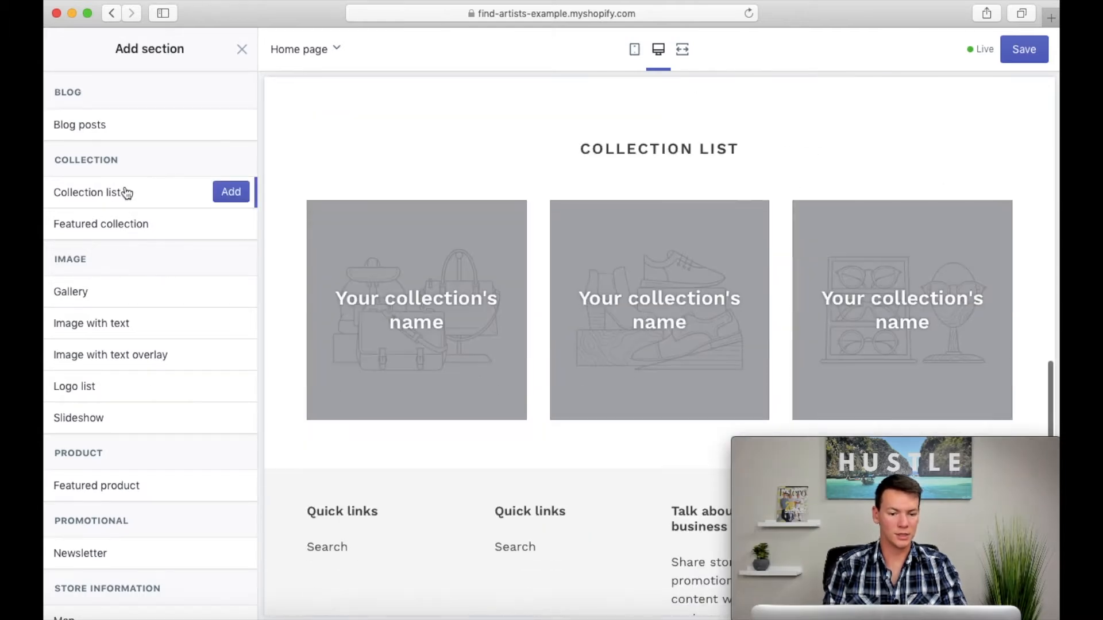
left_click(236, 192)
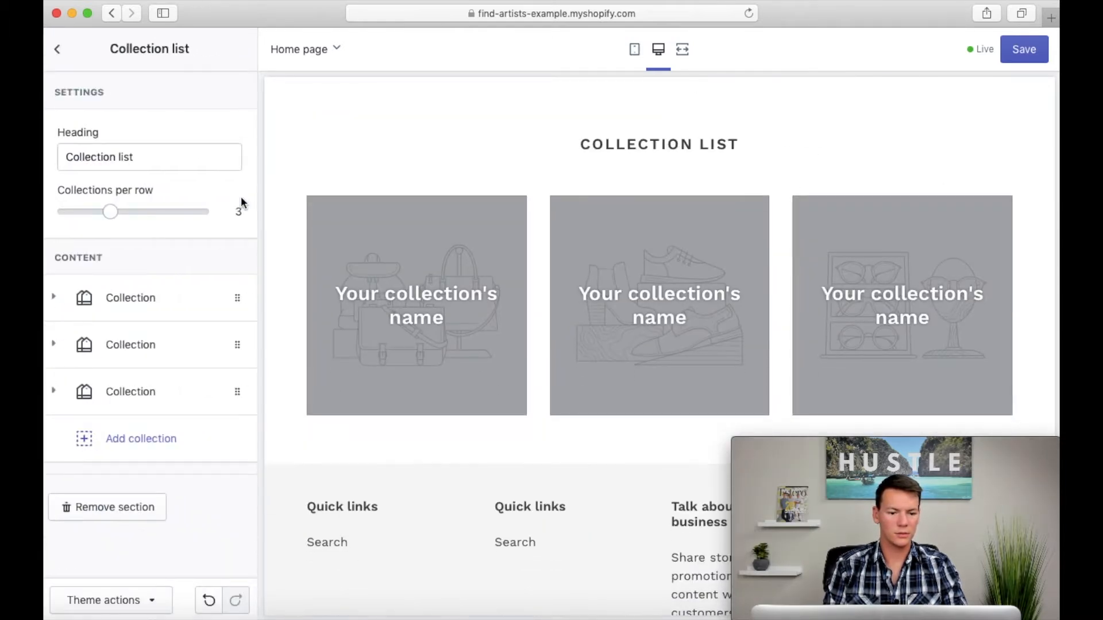
left_click(58, 50)
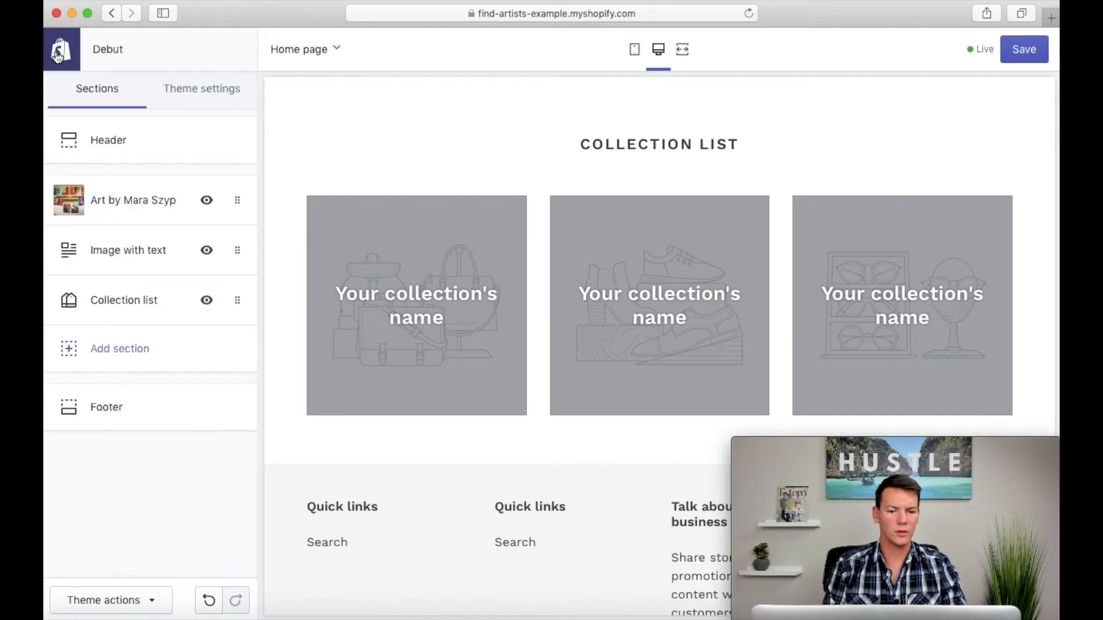
left_click(1022, 50)
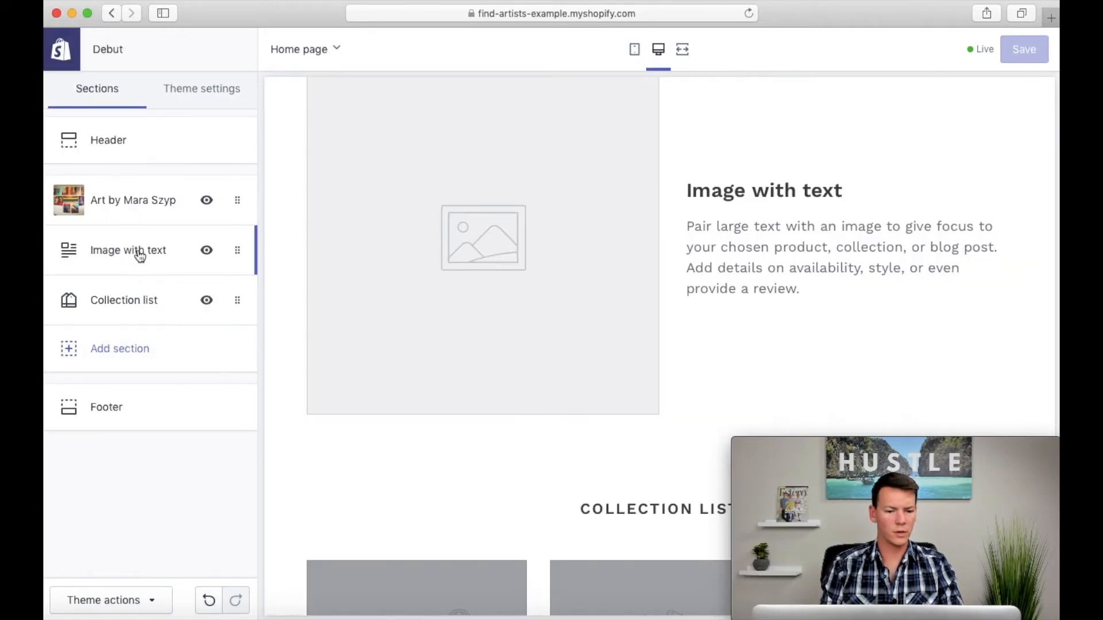
Step: Give the Image with text section the palm beach photo as its image and "My Inspiration" as its heading
left_click(138, 251)
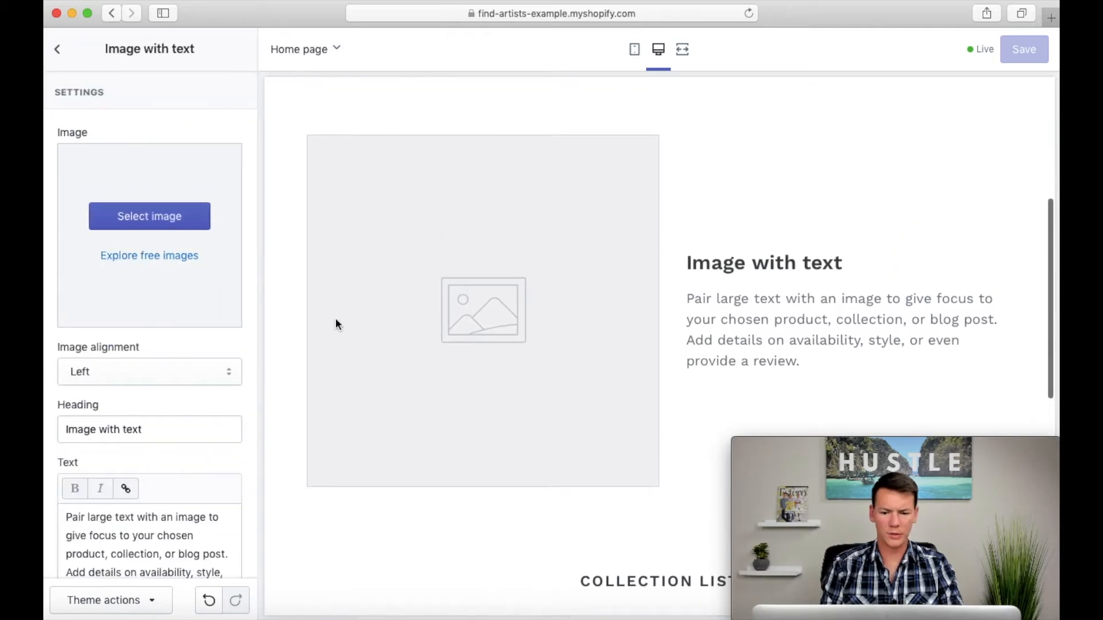
left_click_drag(45, 213, 136, 224)
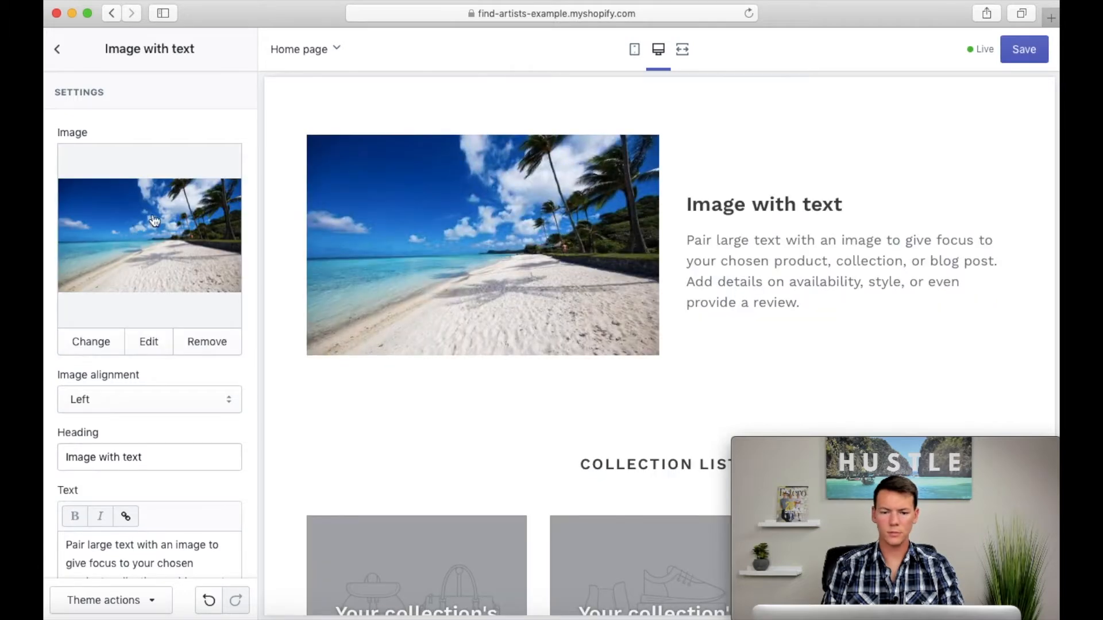
scroll(231, 358, "down", 3)
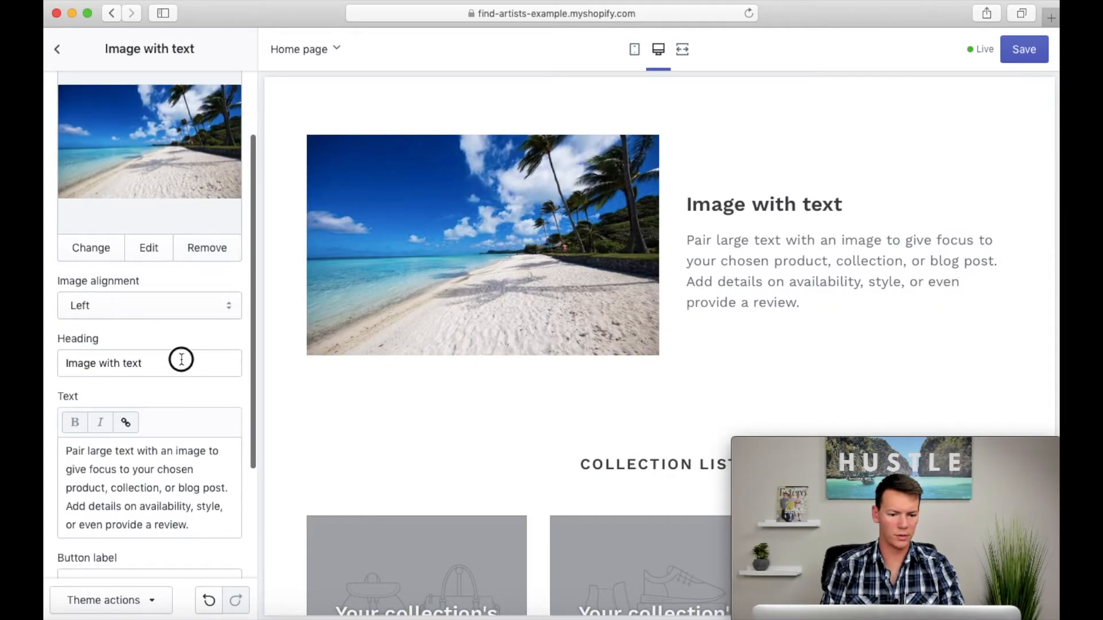
triple_click(181, 359)
type("My Inspiration")
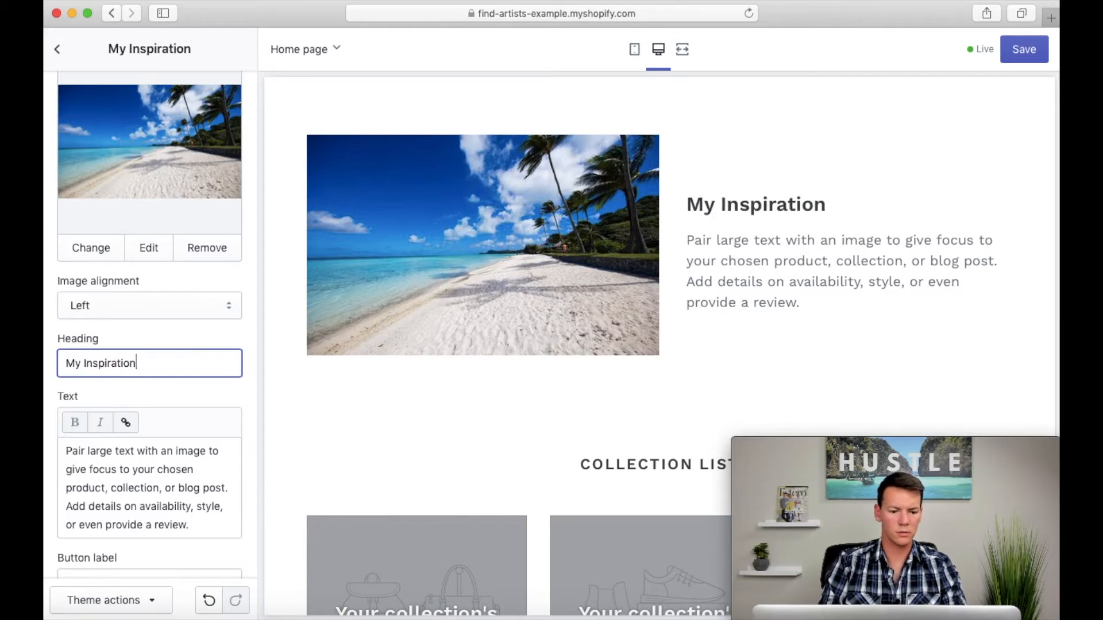
Step: Replace the My Inspiration section's text with the prepared paragraph starting "I enjoy walking by the sea in my spare time", and save the theme
left_click(169, 463)
left_click_drag(198, 524, 66, 448)
key("BackSpace")
key("super+v")
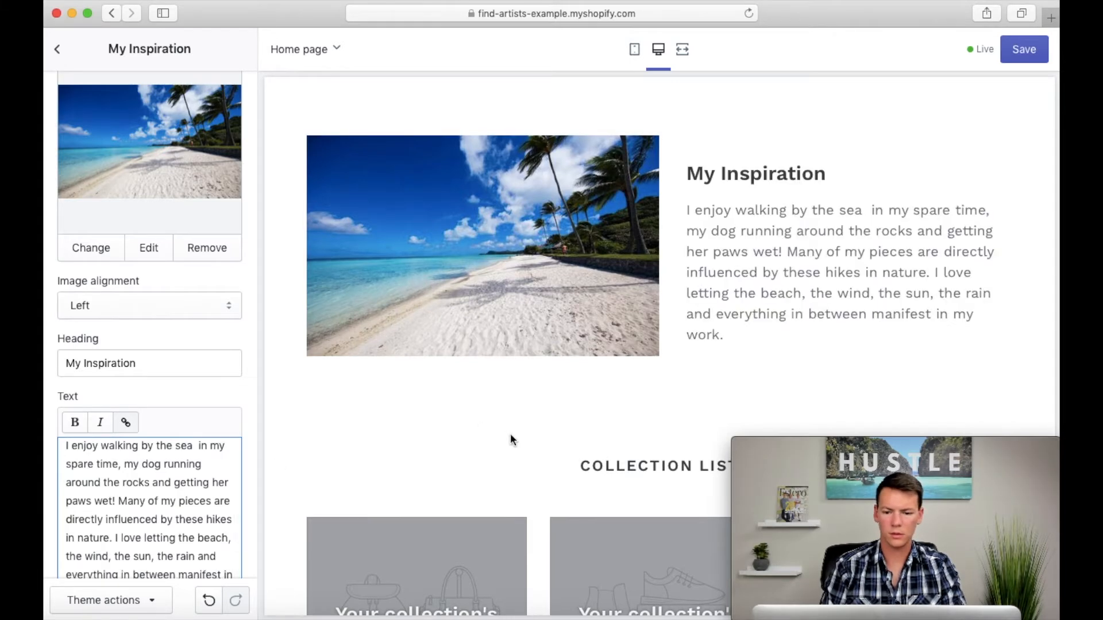
left_click(1034, 54)
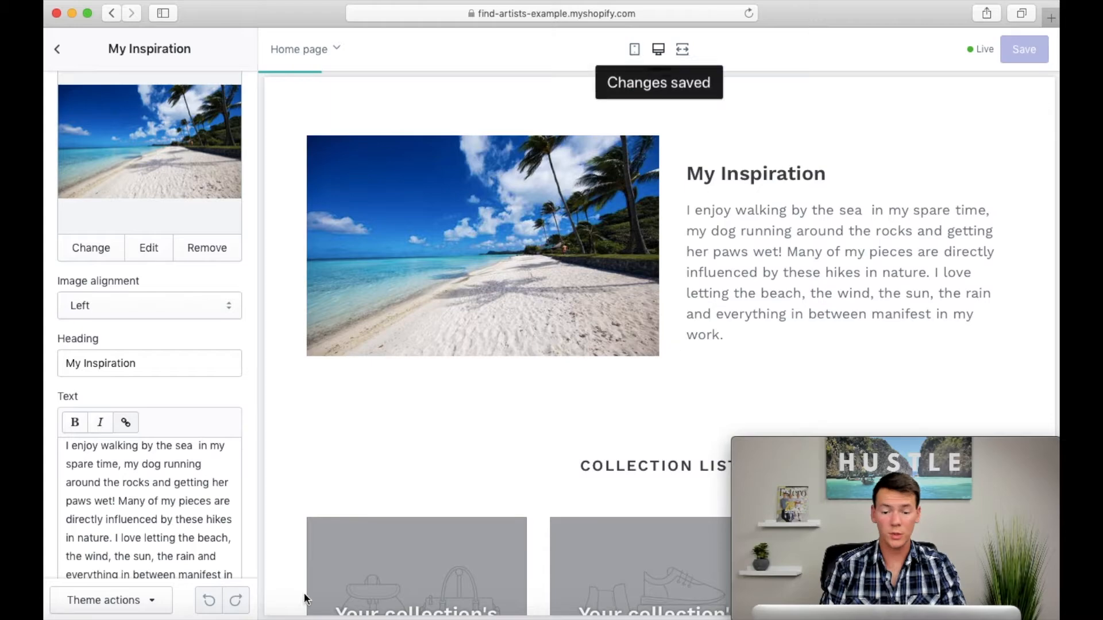
Step: Leave the theme editor and start a new product in the store's product list
scroll(486, 411, "down", 10)
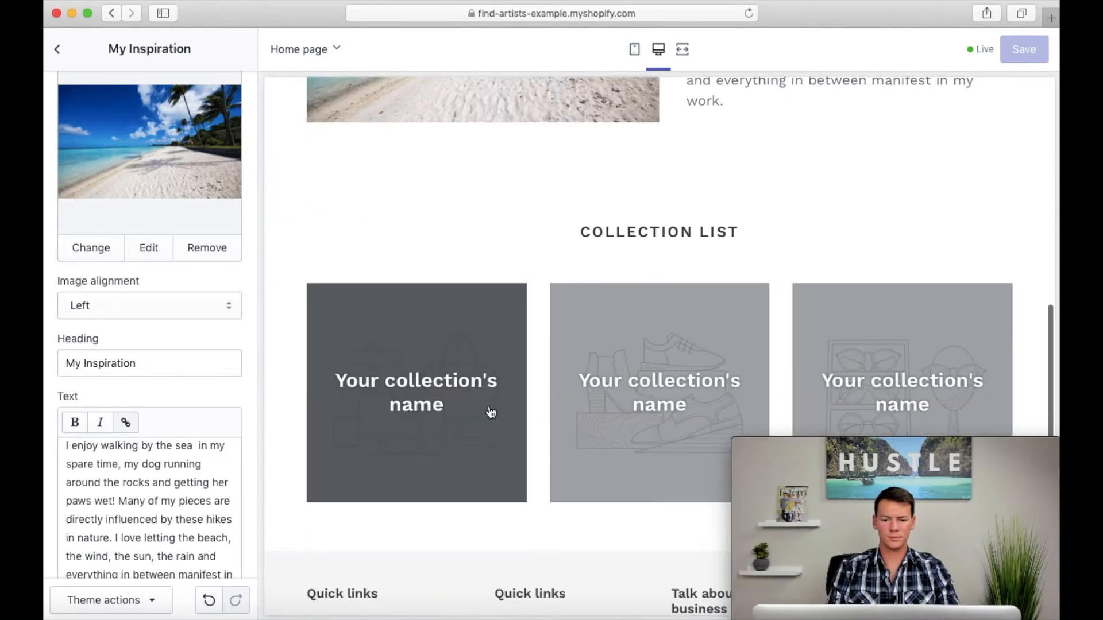
left_click(58, 51)
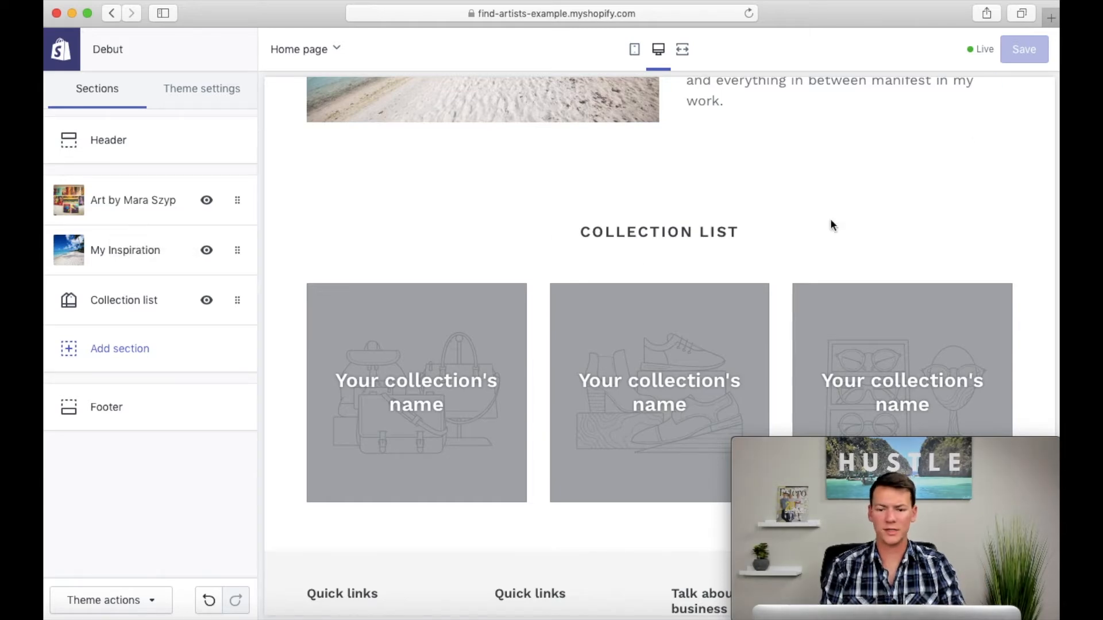
left_click(60, 67)
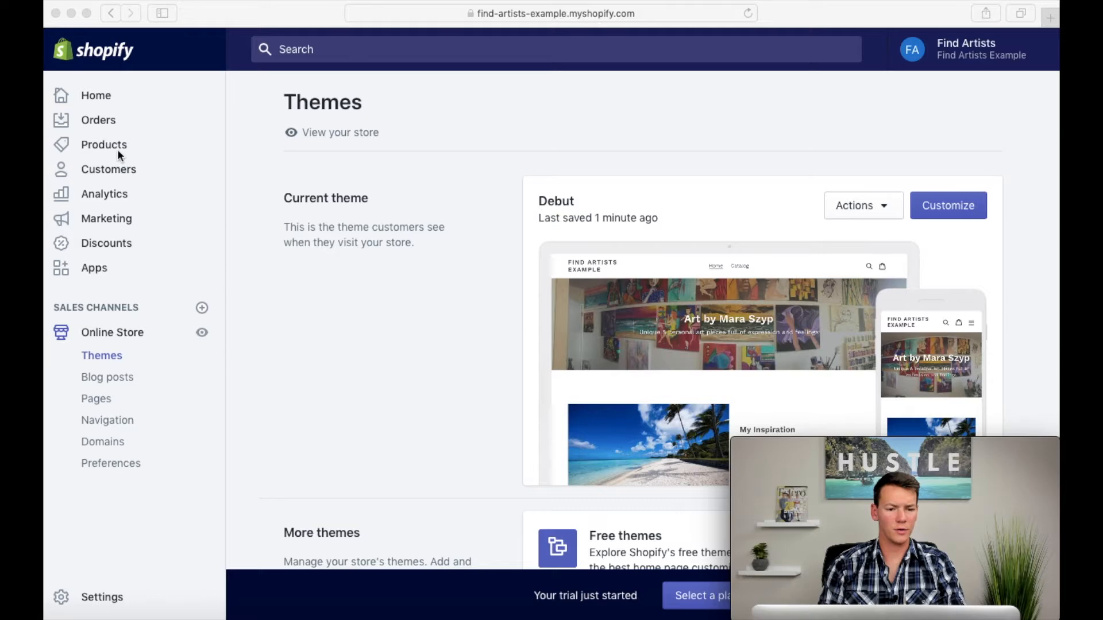
left_click(109, 146)
left_click(105, 147)
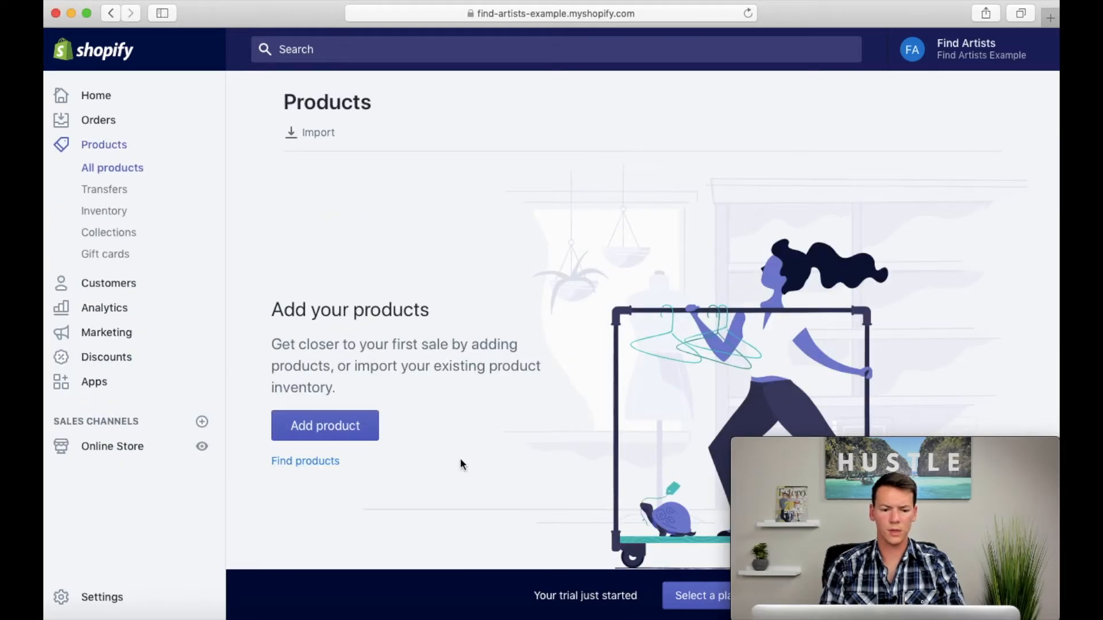
left_click(336, 425)
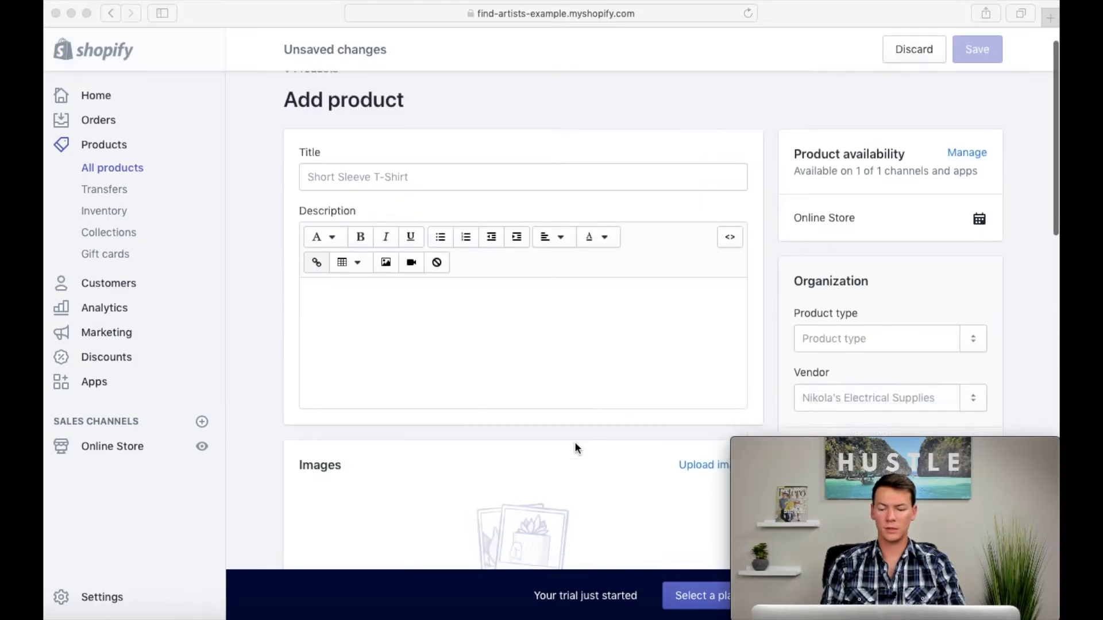
Step: Upload the painted portrait of the half-shadowed face from the artist's image folder as the new product's image
scroll(574, 447, "down", 5)
left_click(1006, 617)
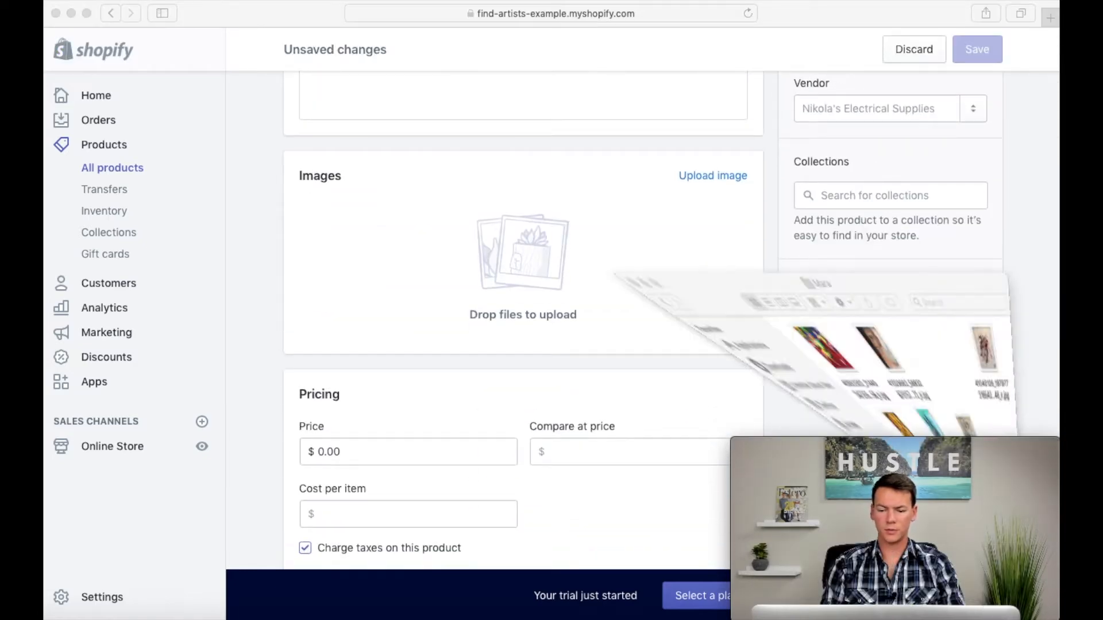
left_click_drag(758, 125, 413, 247)
left_click(412, 247)
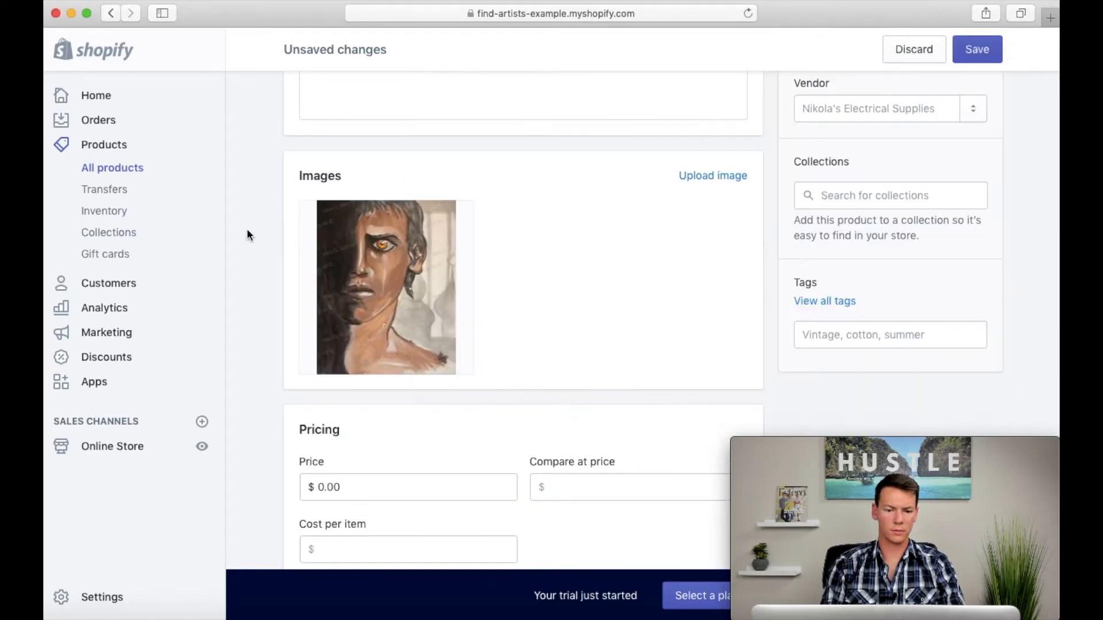
Step: Title the product "Zahid" and paste the description starting "Zahid is part two of a six art pieces"
scroll(598, 264, "up", 6)
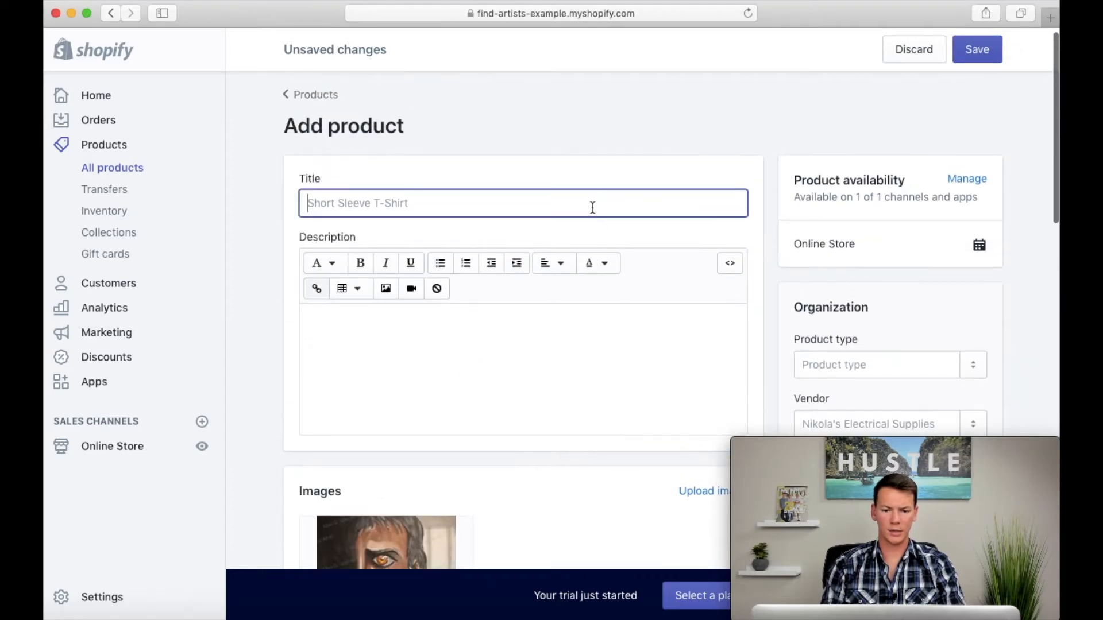
type("Zahid")
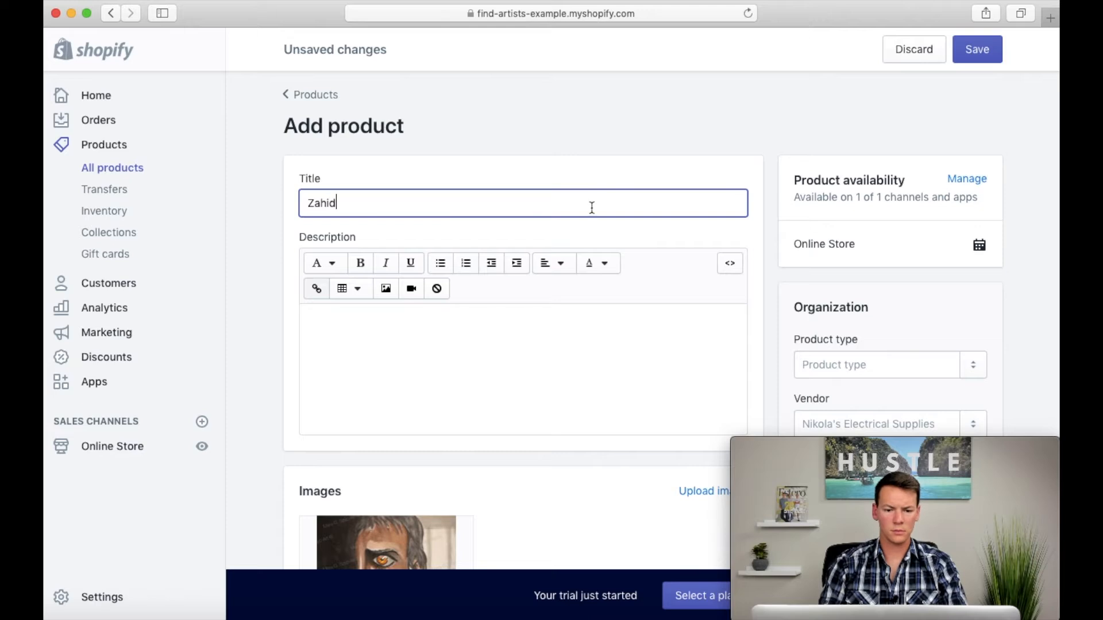
scroll(569, 374, "down", 2)
left_click(533, 259)
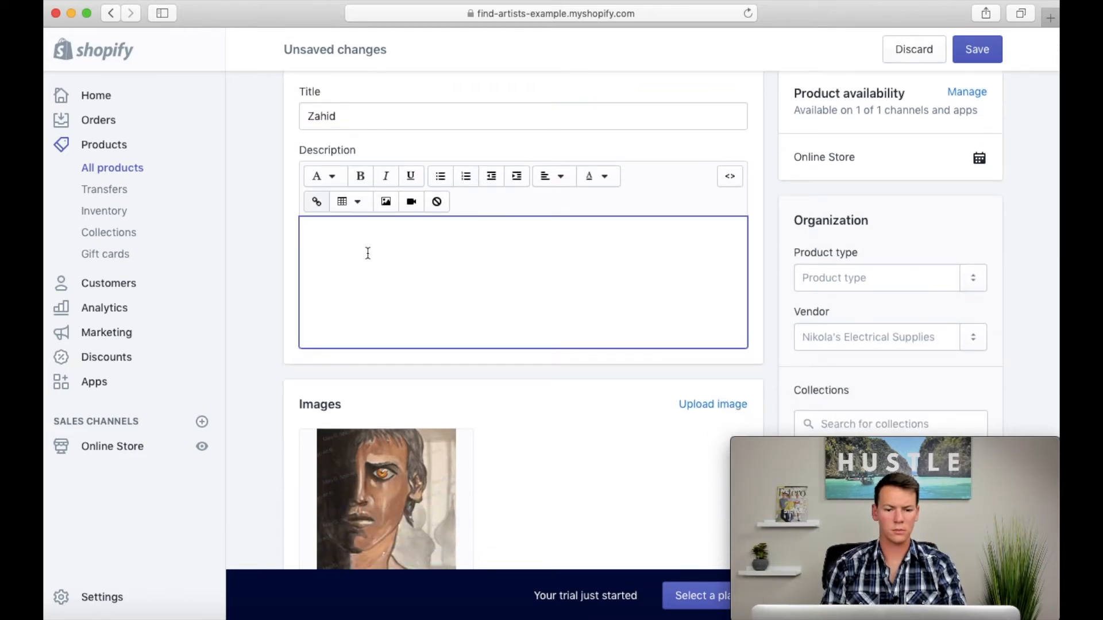
type("Zahid is part two of a six art pieces that depict sadly the children affected by war around our world. These are the faces of those children's. Faces of the world, children of the war.")
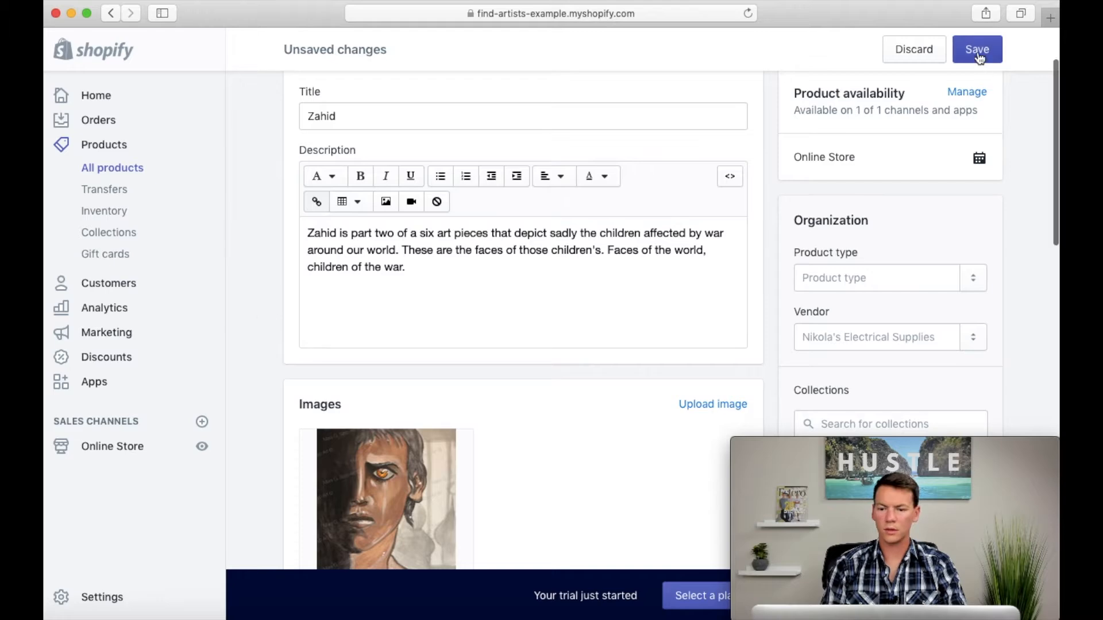
Step: Save the Zahid product and preview its page in the online store, closing the preview when done
left_click(976, 50)
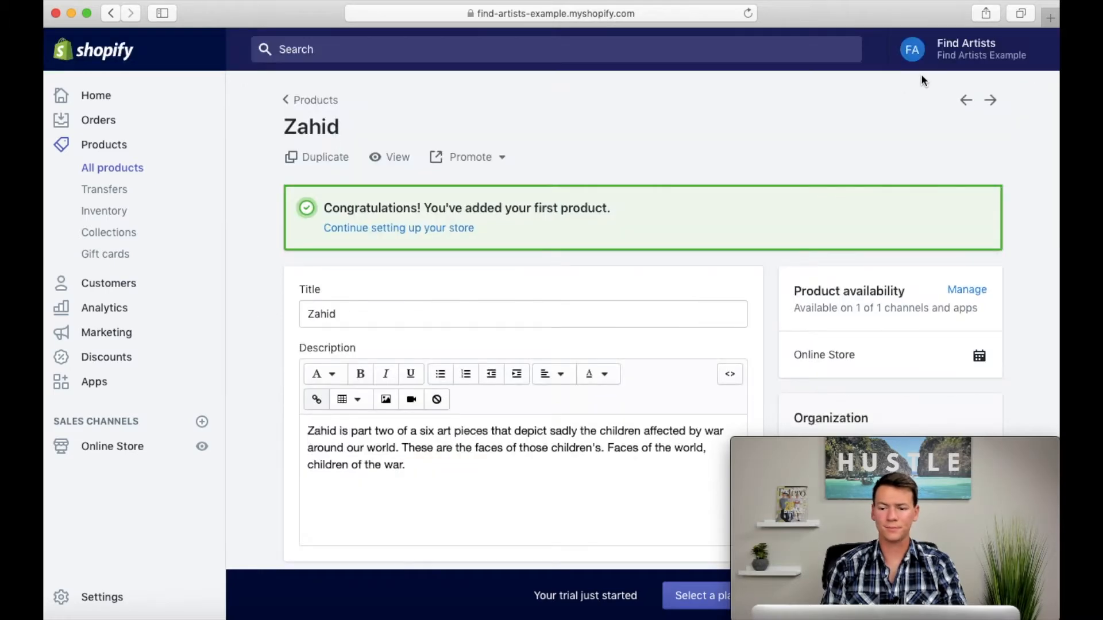
left_click(390, 158)
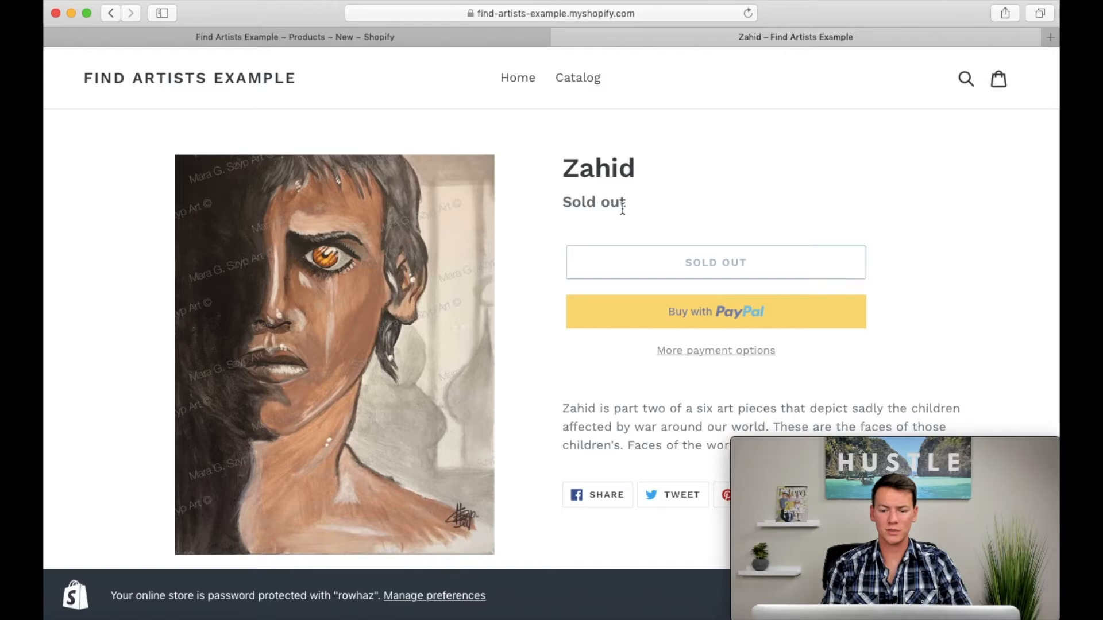
scroll(527, 439, "down", 5)
scroll(528, 439, "up", 5)
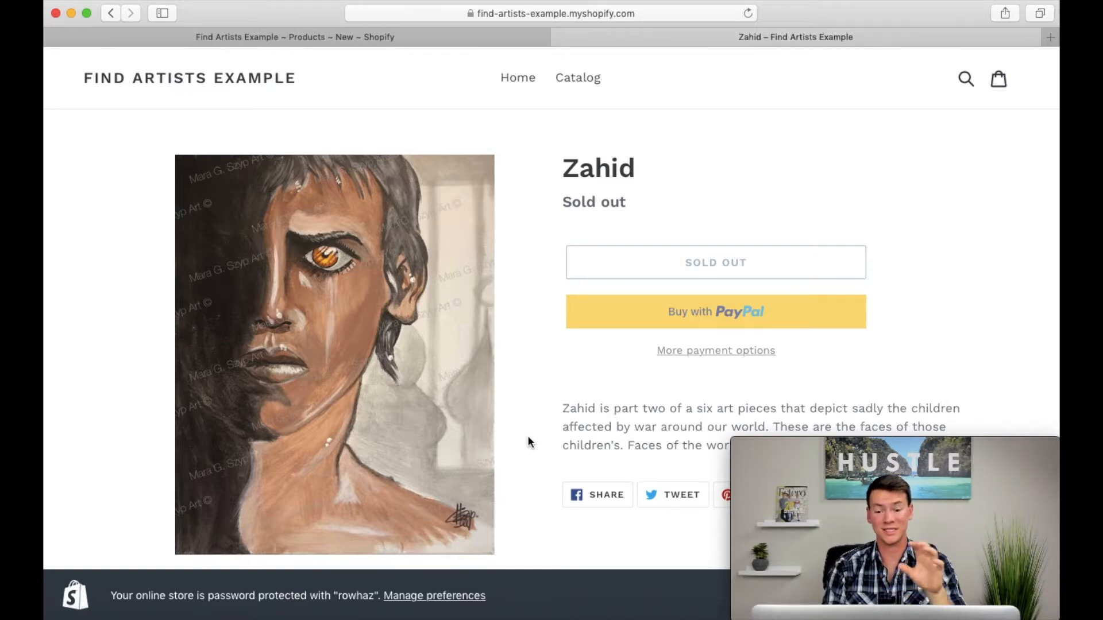
left_click(560, 36)
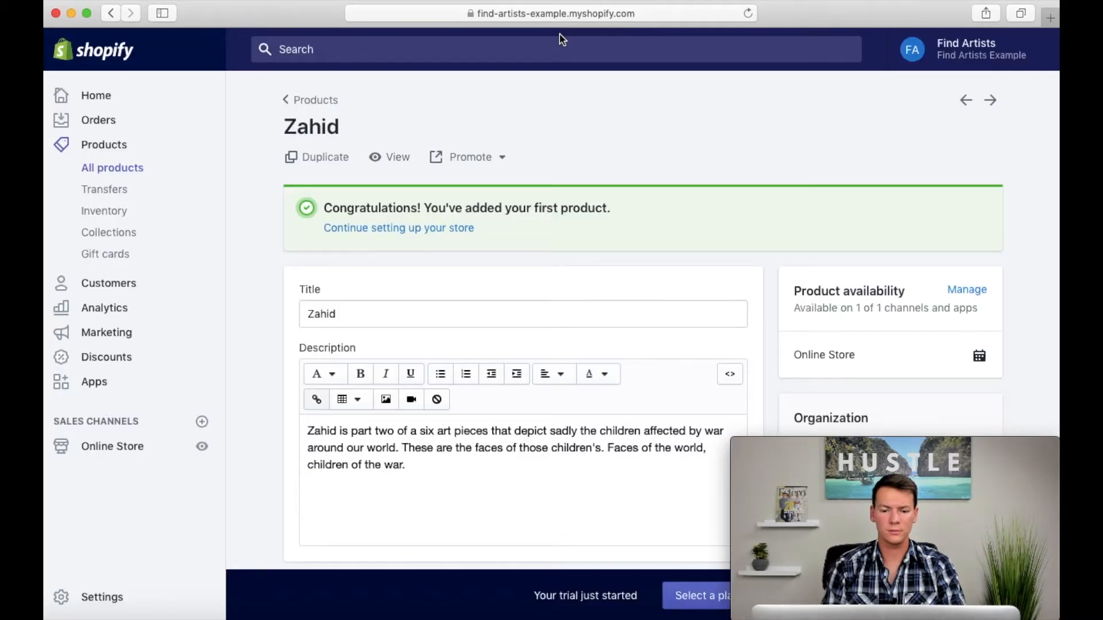
Step: Set the Zahid product's inventory quantity to 1
scroll(770, 297, "down", 5)
scroll(770, 297, "down", 8)
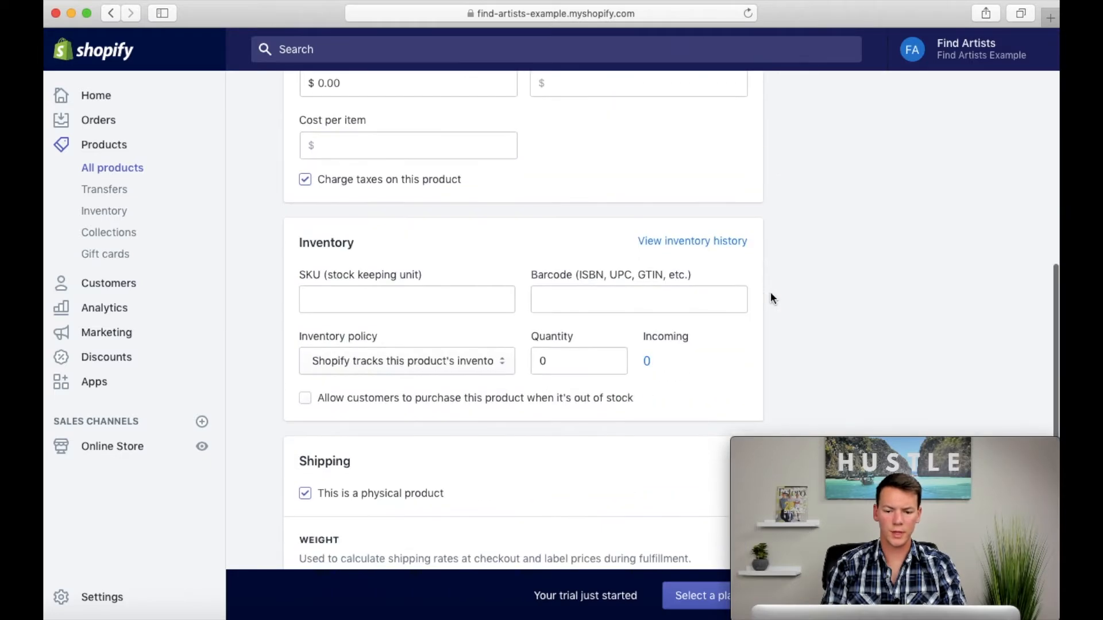
left_click(586, 325)
key("BackSpace")
type("1")
left_click(775, 310)
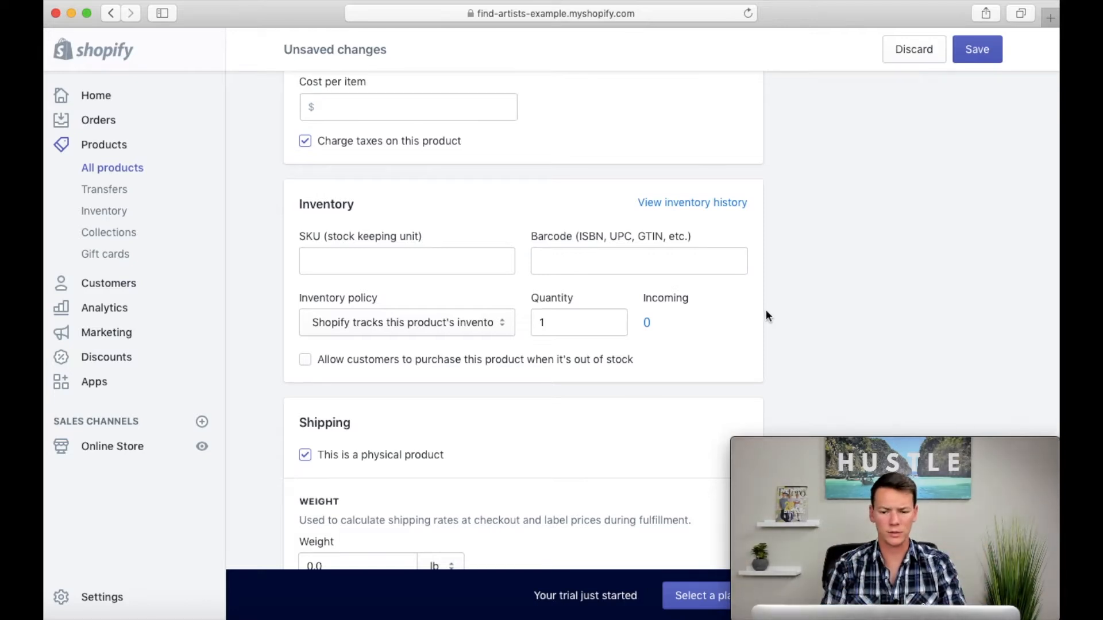
Step: Set the Zahid product's price to $900
scroll(766, 310, "up", 3)
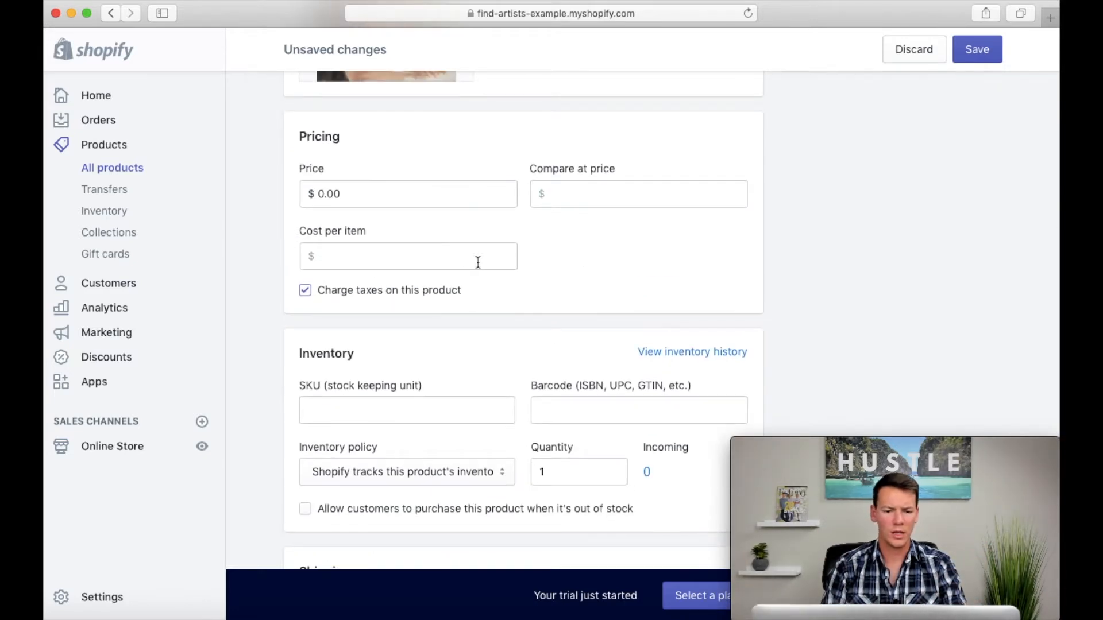
left_click(420, 195)
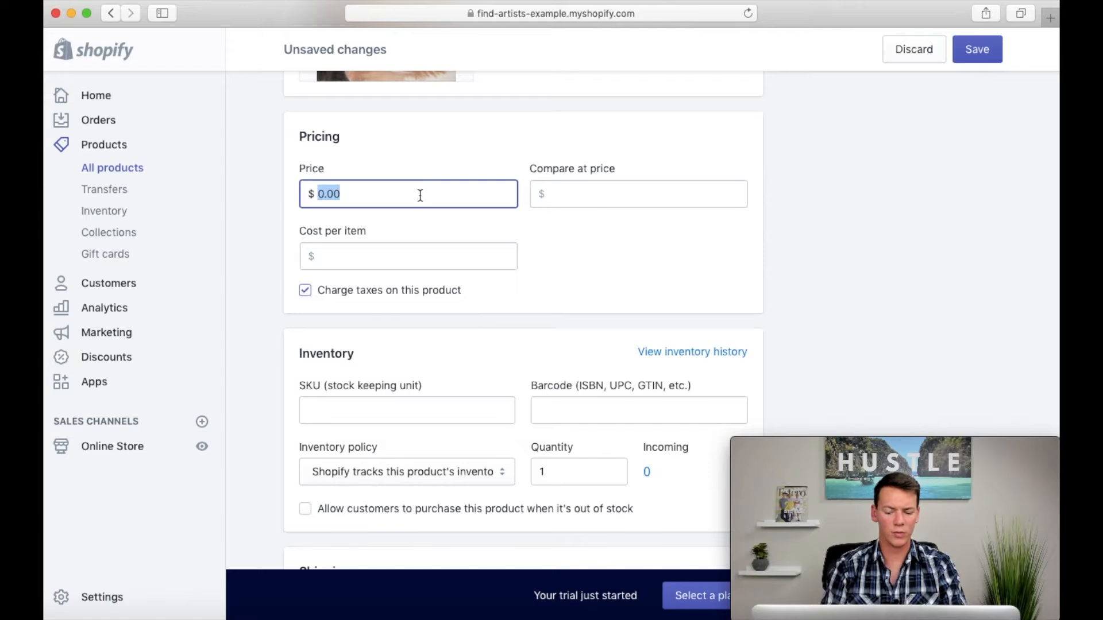
type("900")
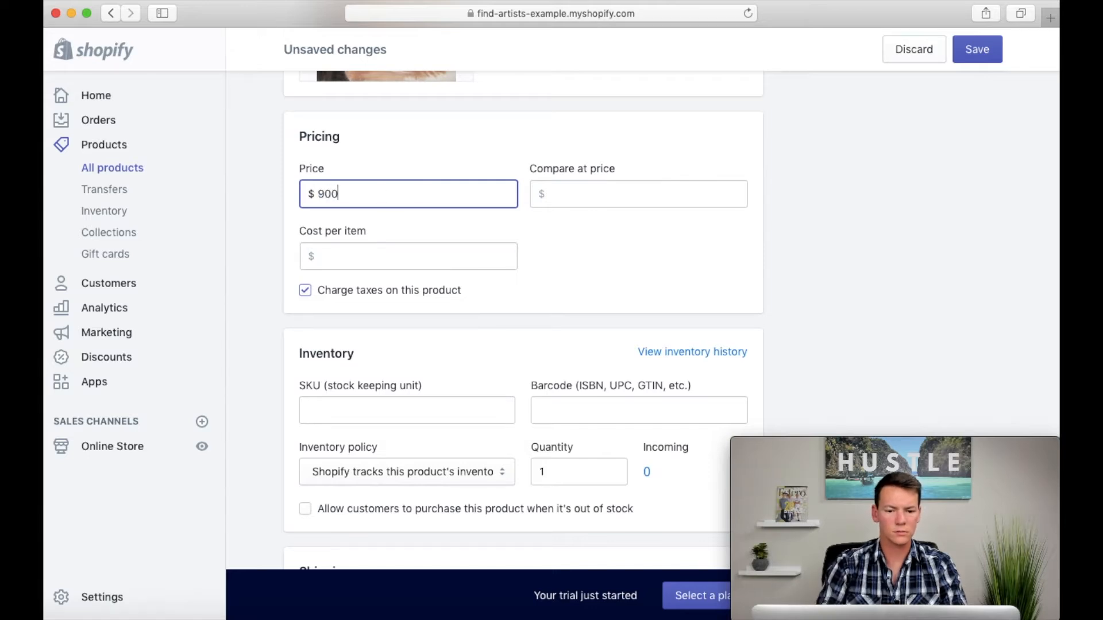
left_click(280, 213)
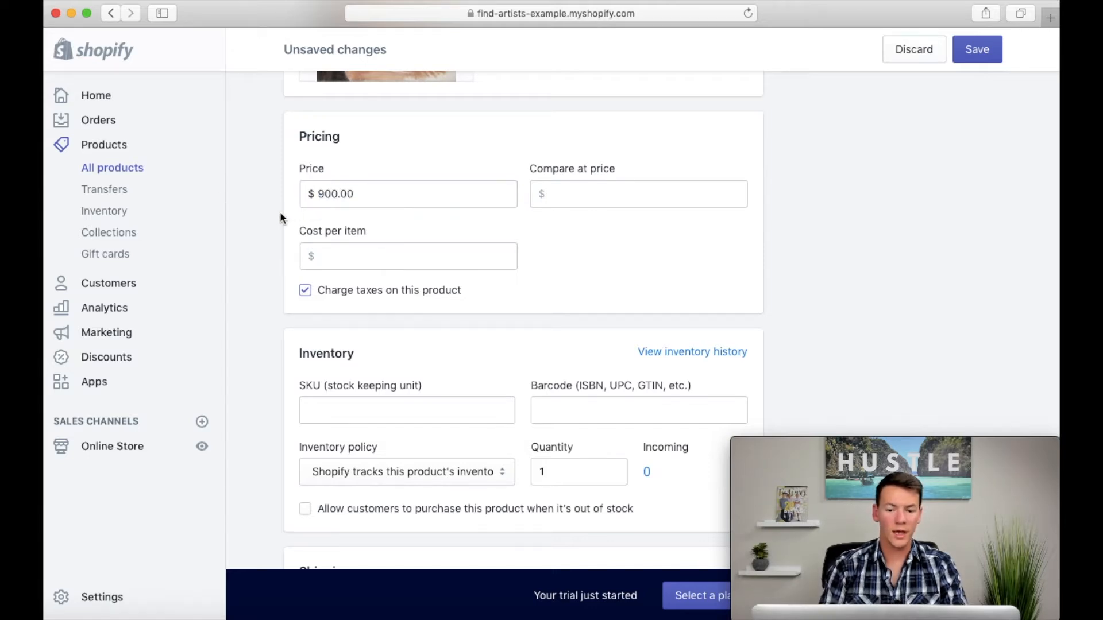
Step: Try a compare-at price of $1,000 on the Zahid product, saving it and previewing the product page
left_click(636, 191)
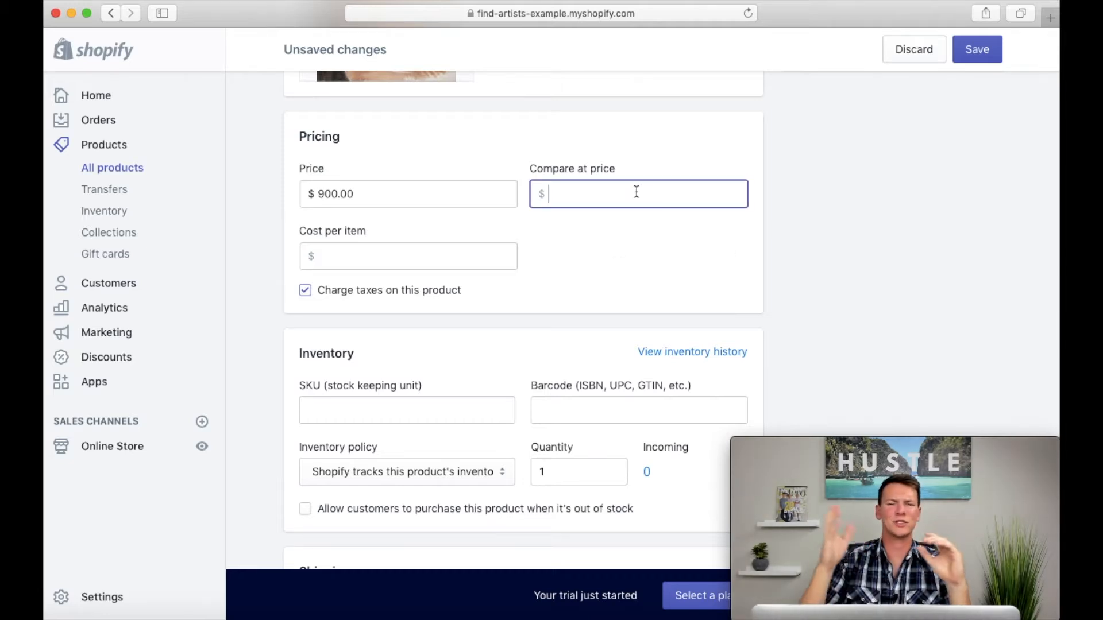
type("1000")
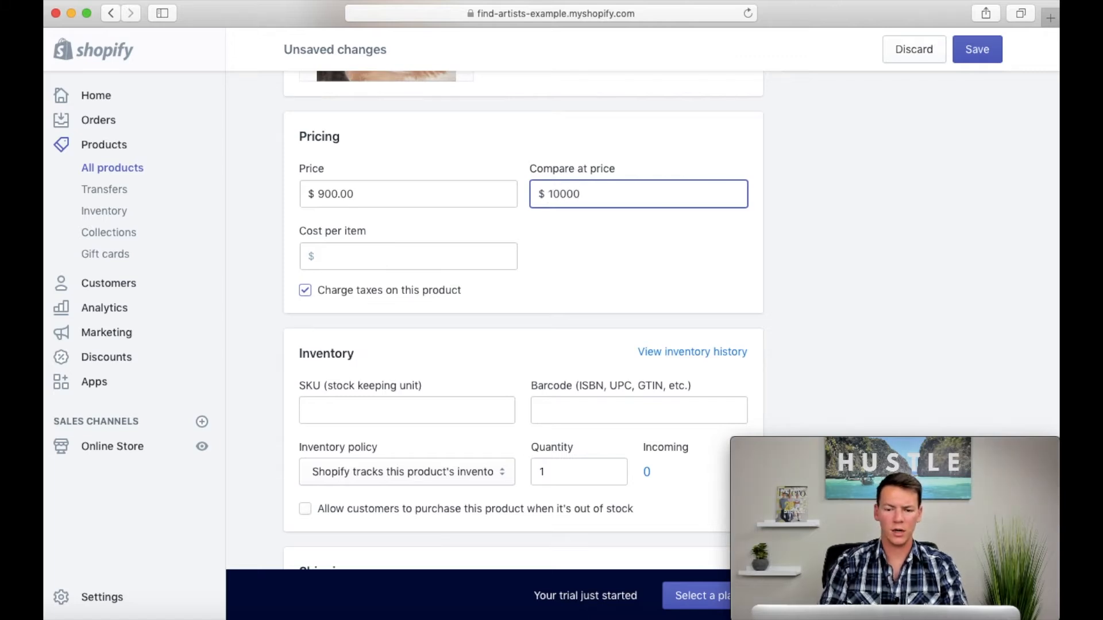
left_click(979, 51)
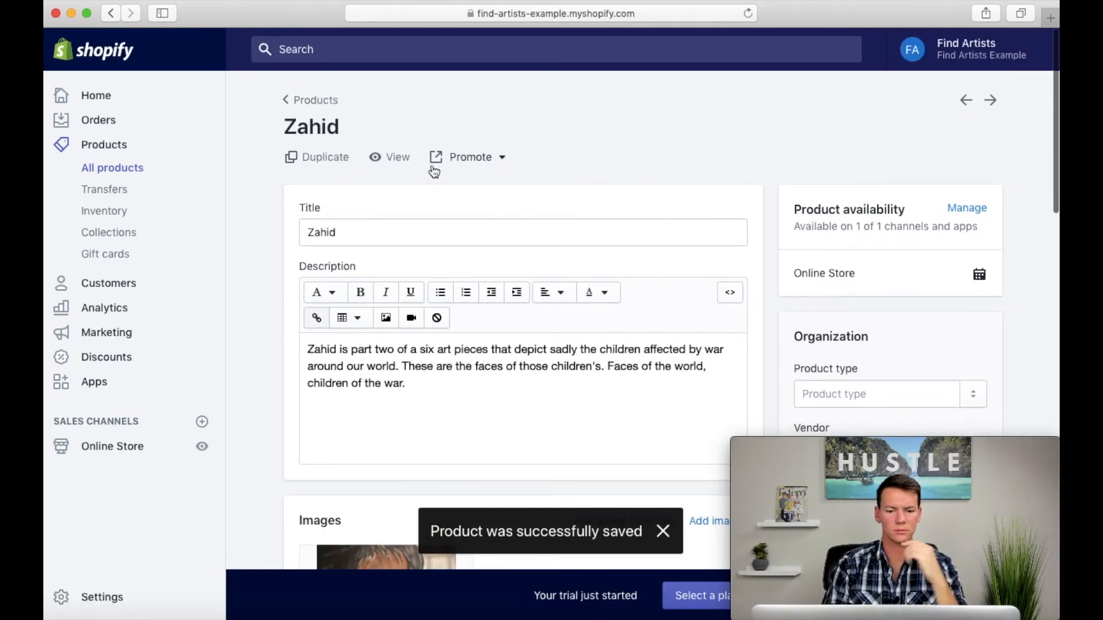
left_click(385, 154)
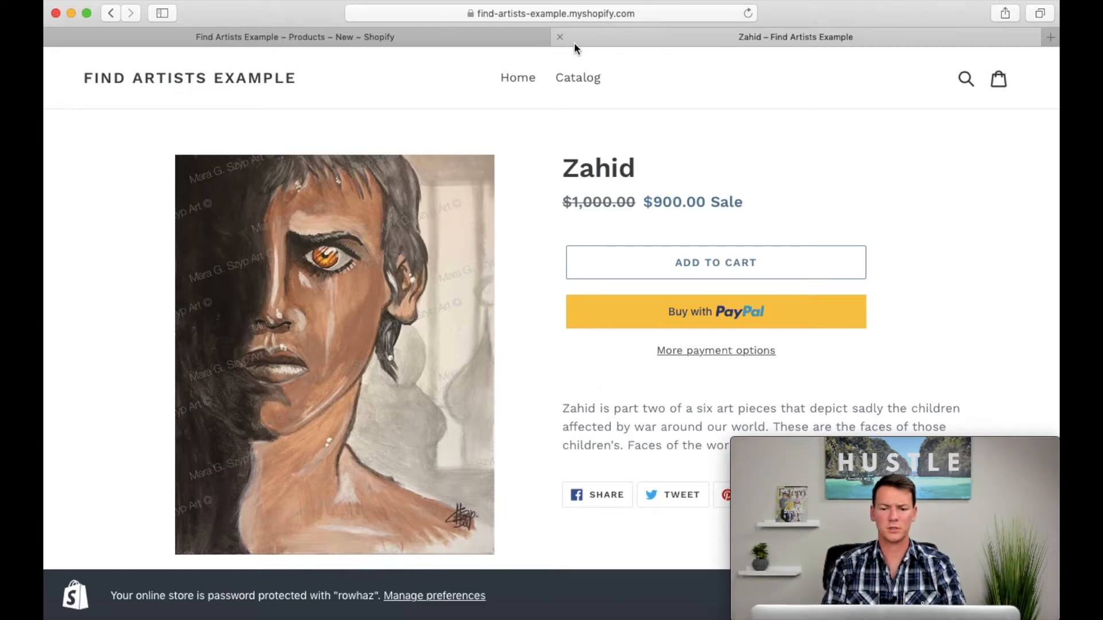
left_click(560, 37)
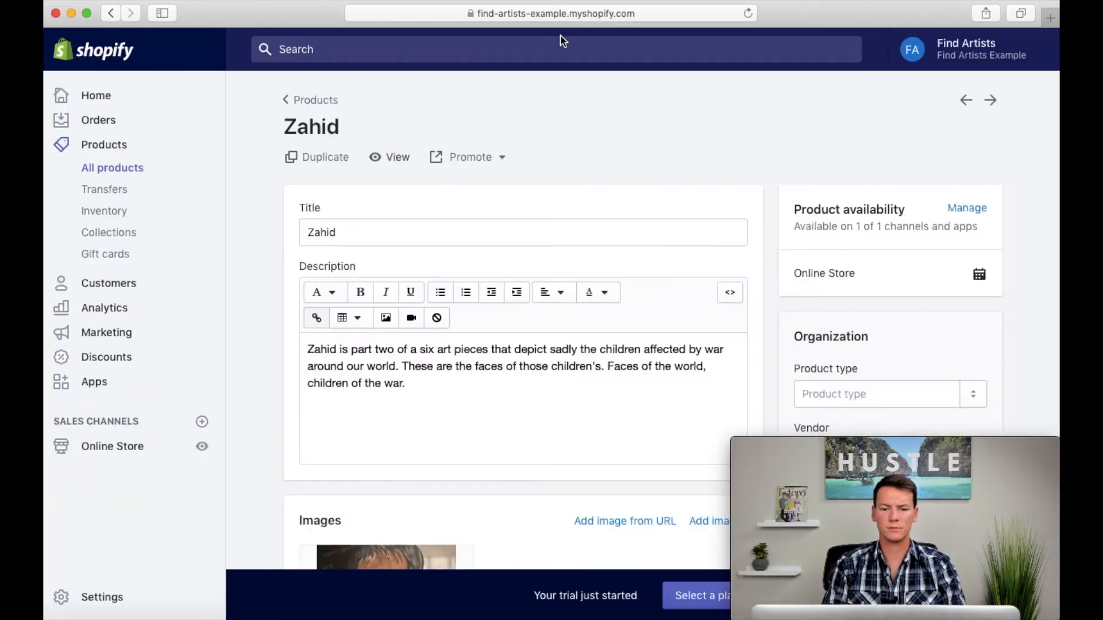
Step: Clear the Zahid product's compare-at price and save the product
scroll(275, 406, "down", 2)
scroll(276, 407, "down", 9)
left_click_drag(597, 249, 505, 249)
key("BackSpace")
left_click(263, 275)
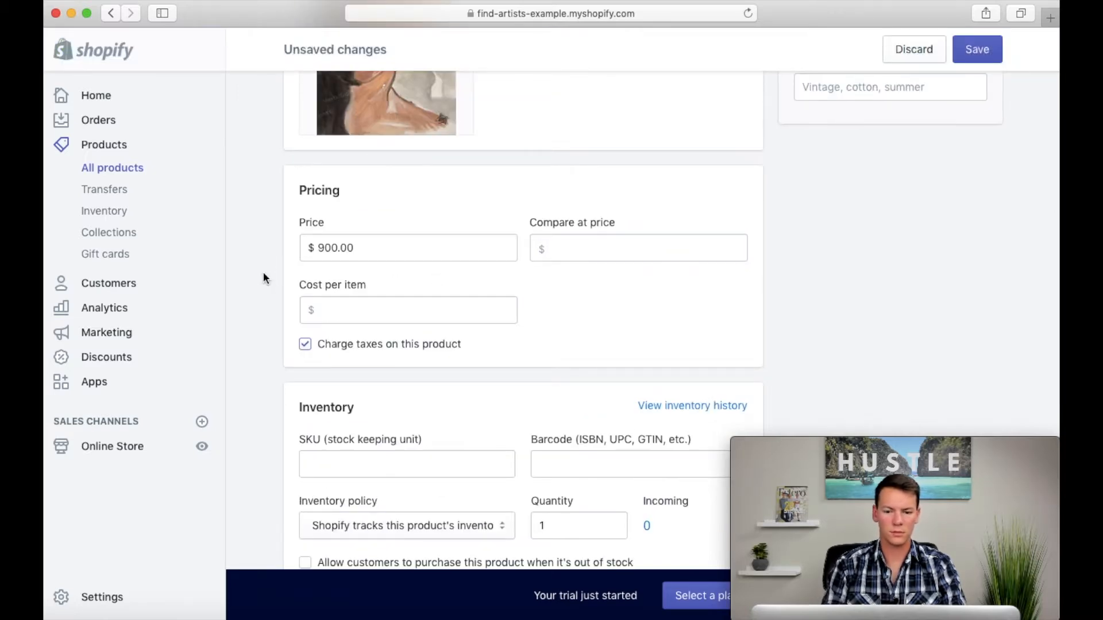
left_click(977, 53)
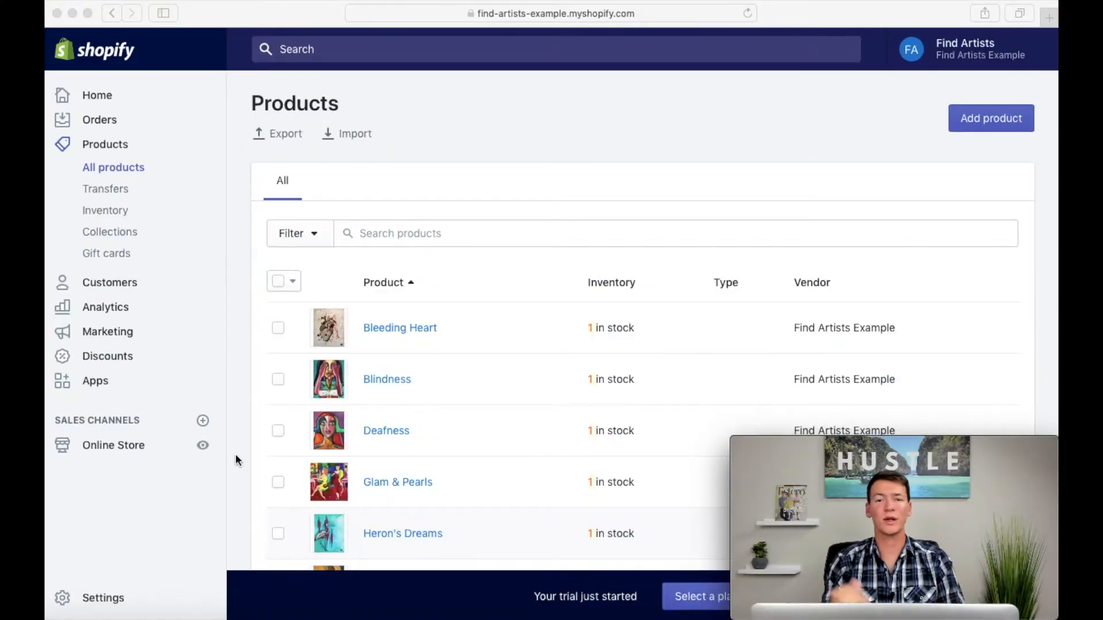
Step: Start a new product collection titled "Faces of War"
left_click(127, 236)
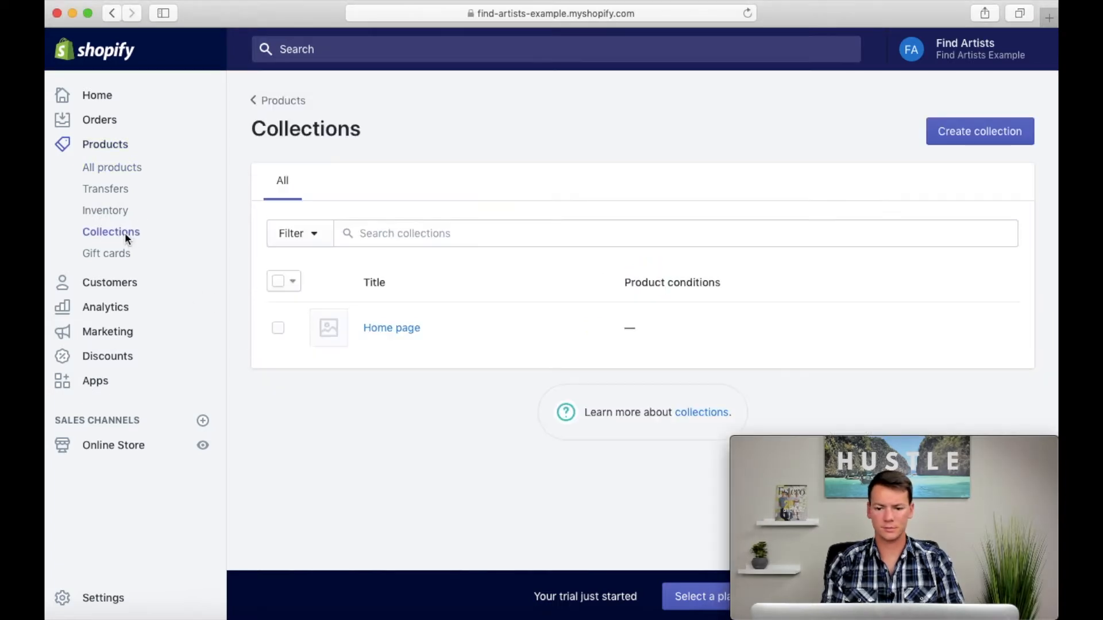
left_click(943, 132)
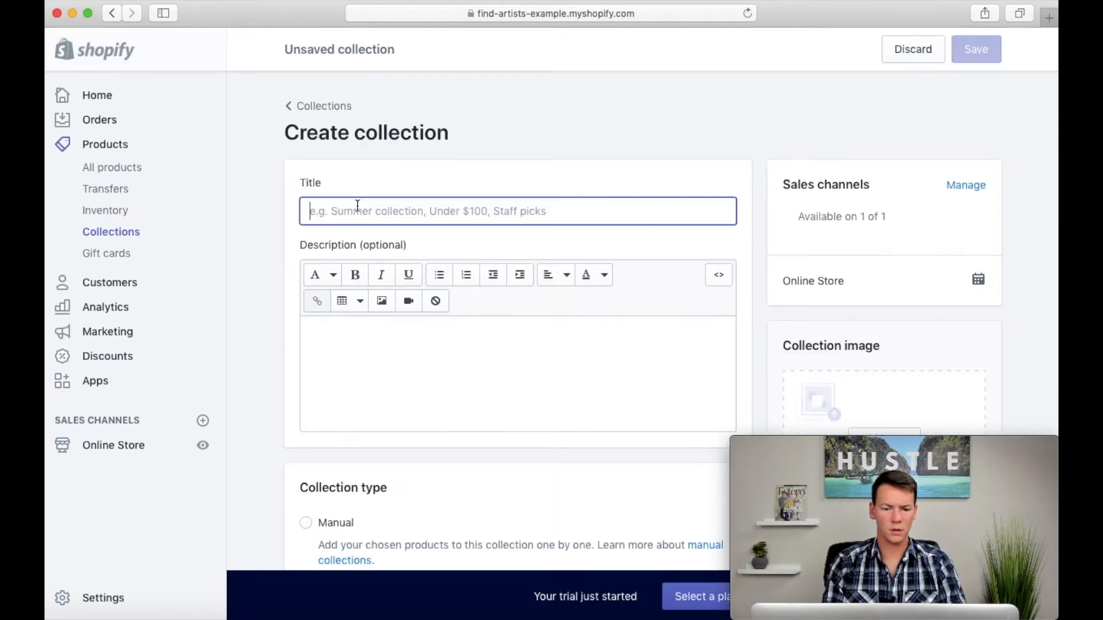
type("Faces of")
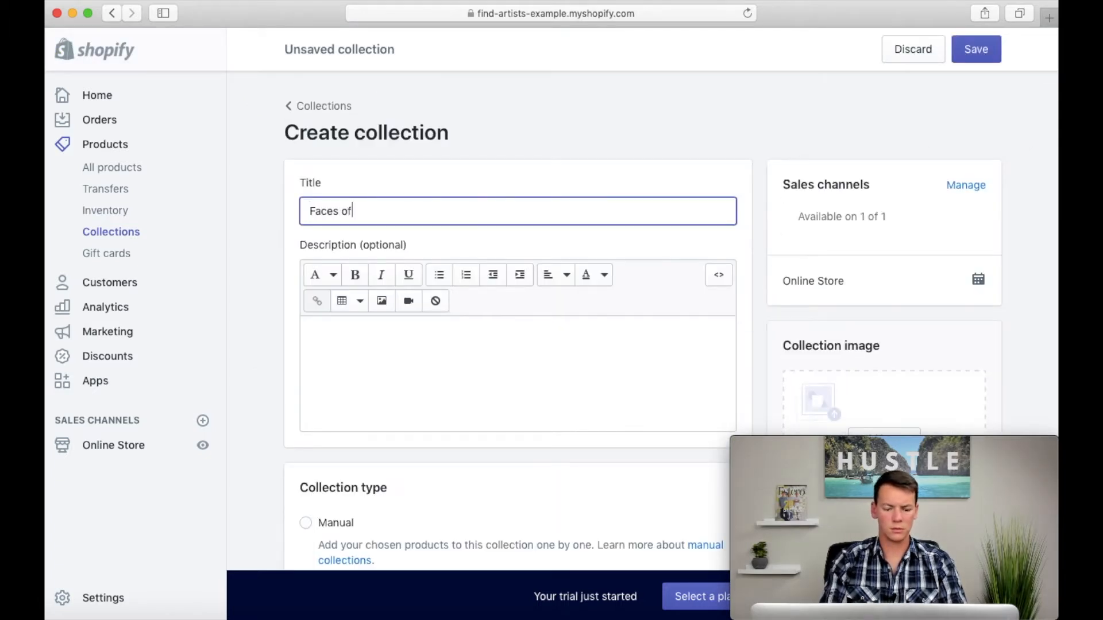
left_click(271, 265)
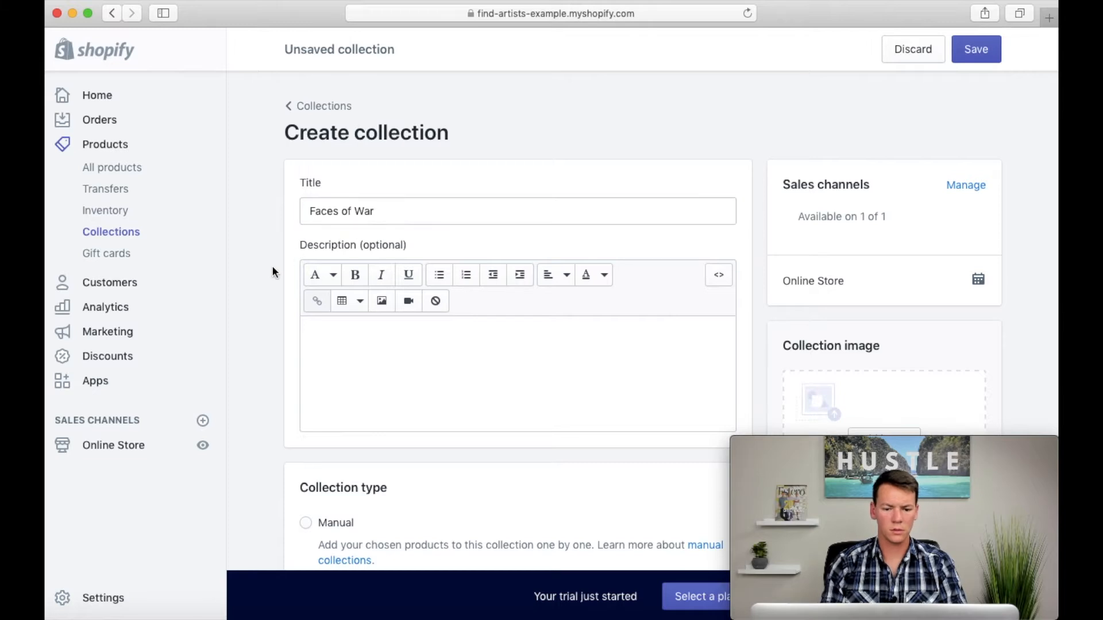
Step: Make Faces of War a manual collection, save it and return to the collections list
scroll(271, 265, "down", 2)
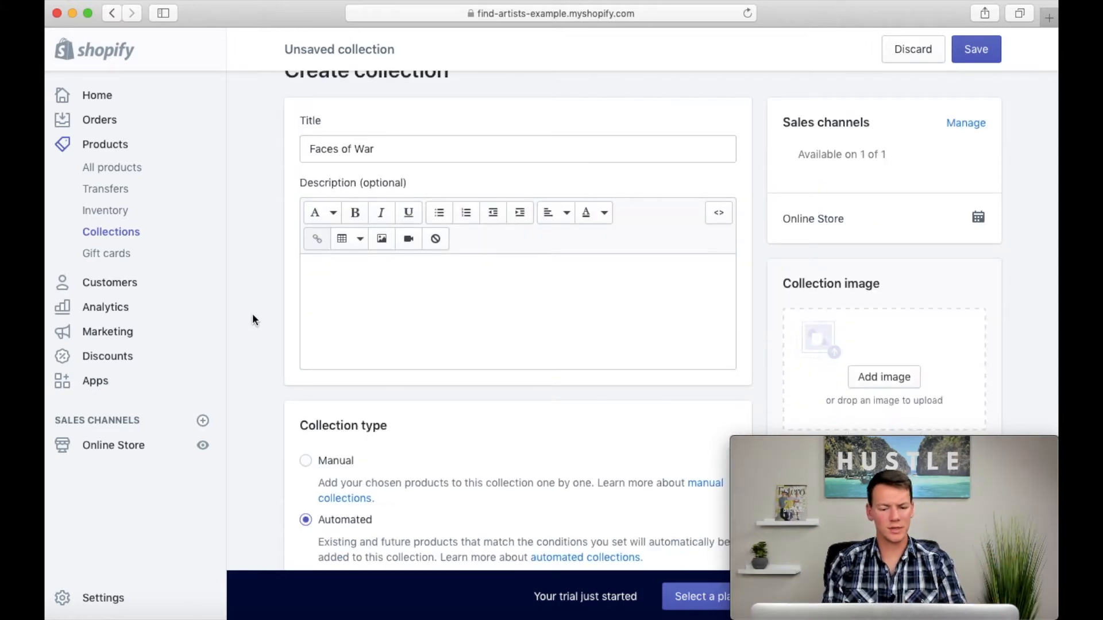
scroll(254, 320, "down", 4)
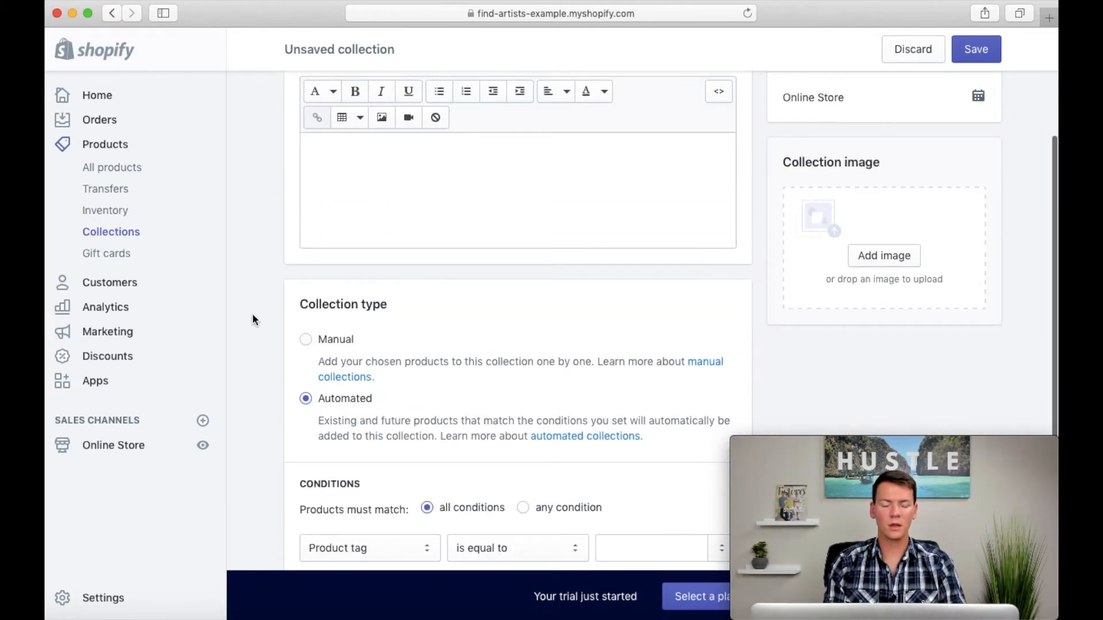
scroll(252, 319, "down", 3)
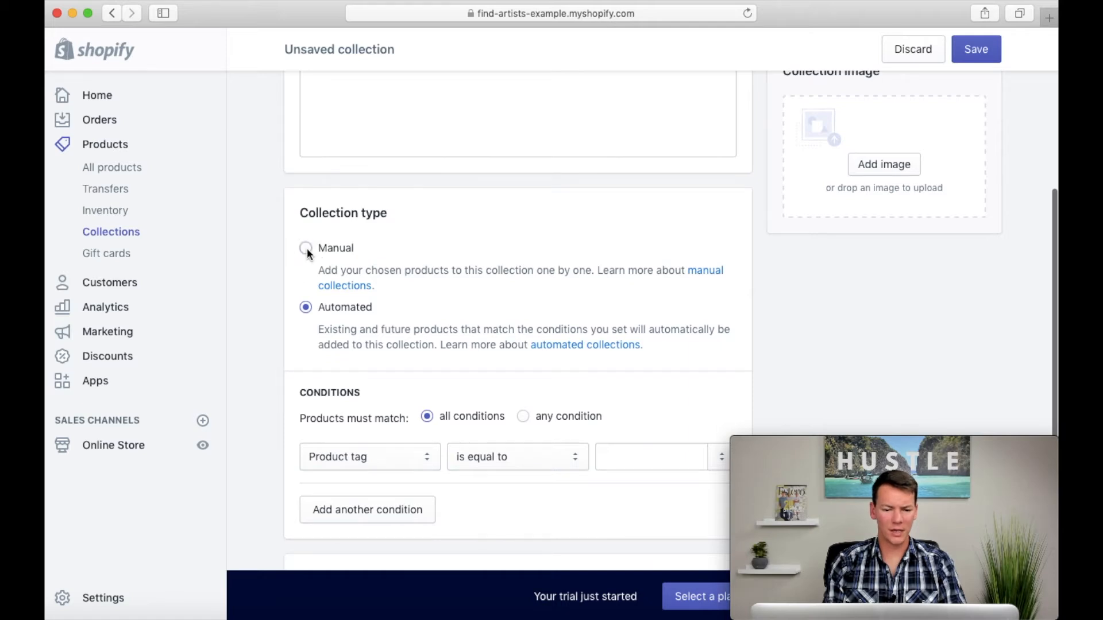
left_click(306, 248)
scroll(267, 295, "up", 5)
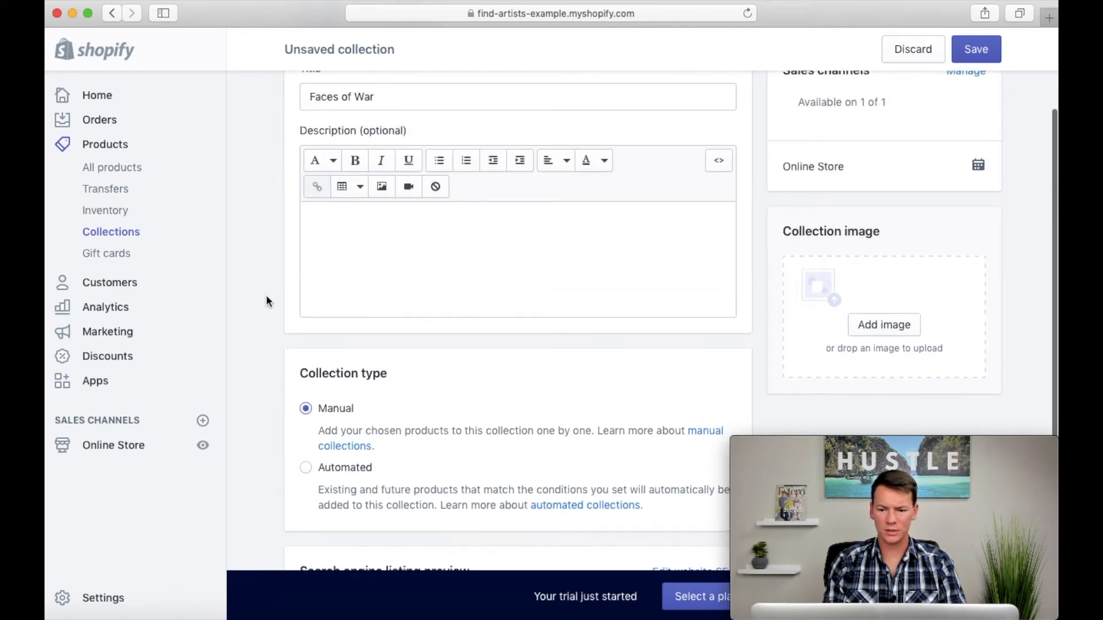
left_click(979, 58)
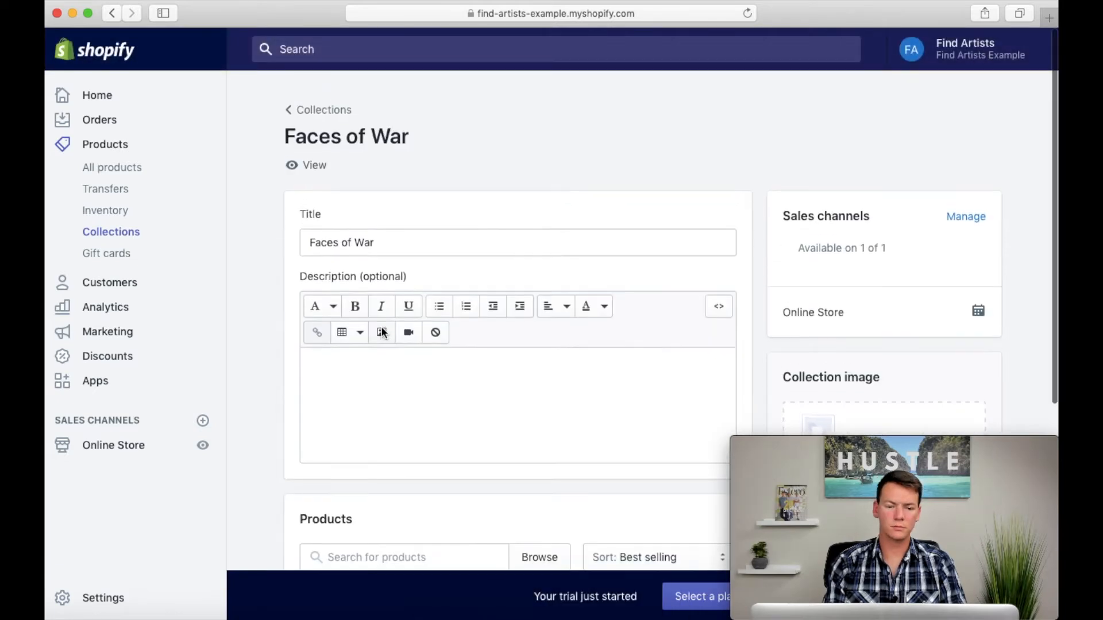
left_click(304, 105)
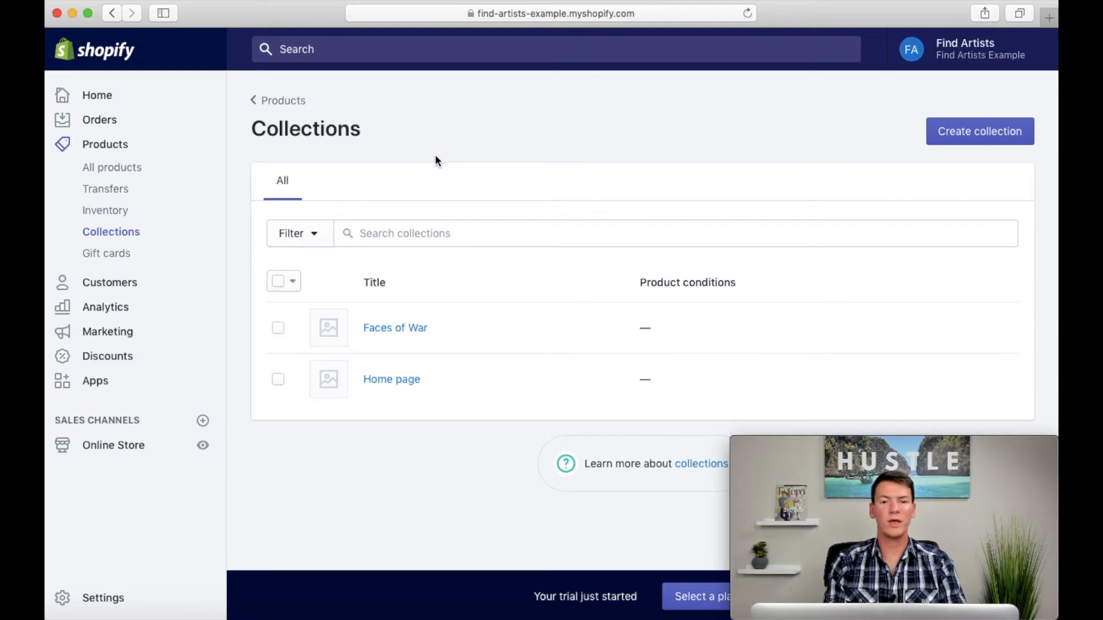
Step: Add the products Malik and Zahid to the Faces of War collection from the product list
left_click(96, 145)
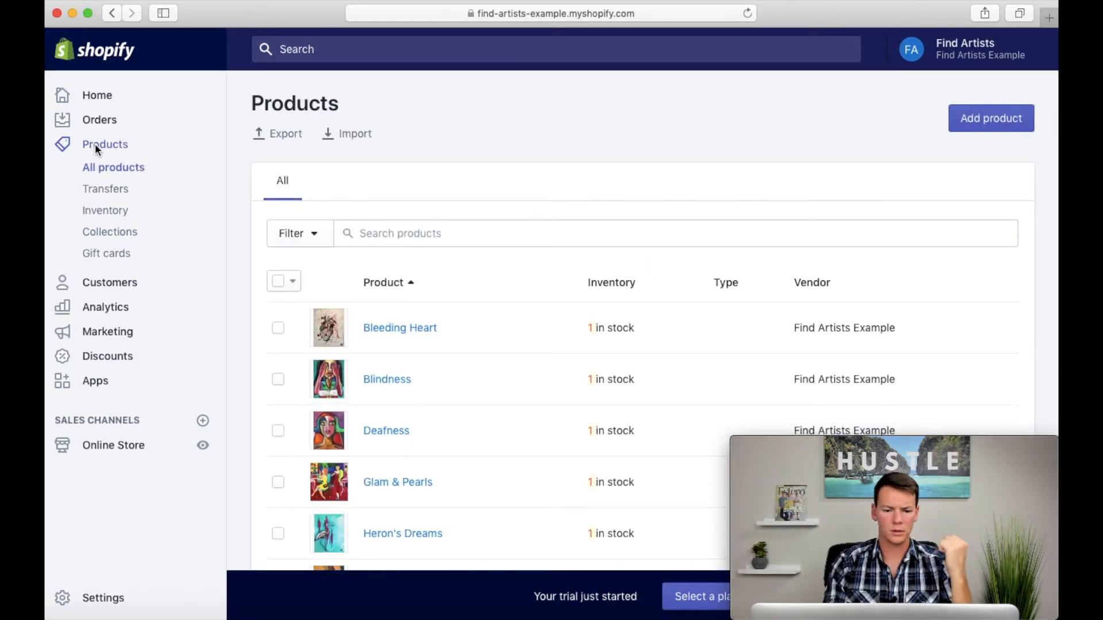
scroll(429, 248, "down", 6)
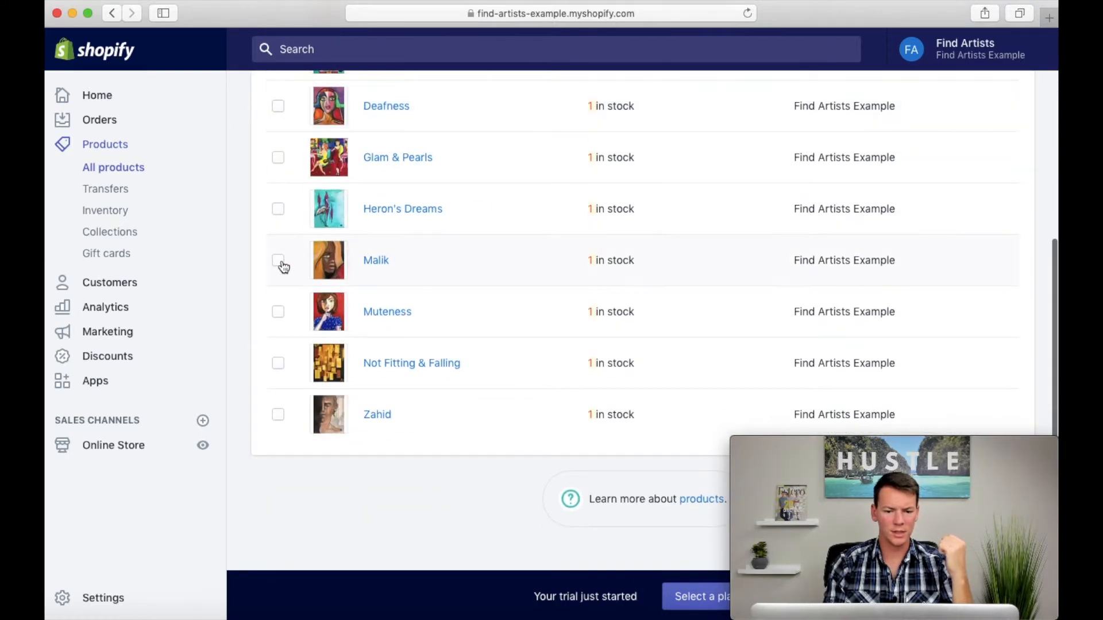
left_click(278, 260)
left_click(278, 414)
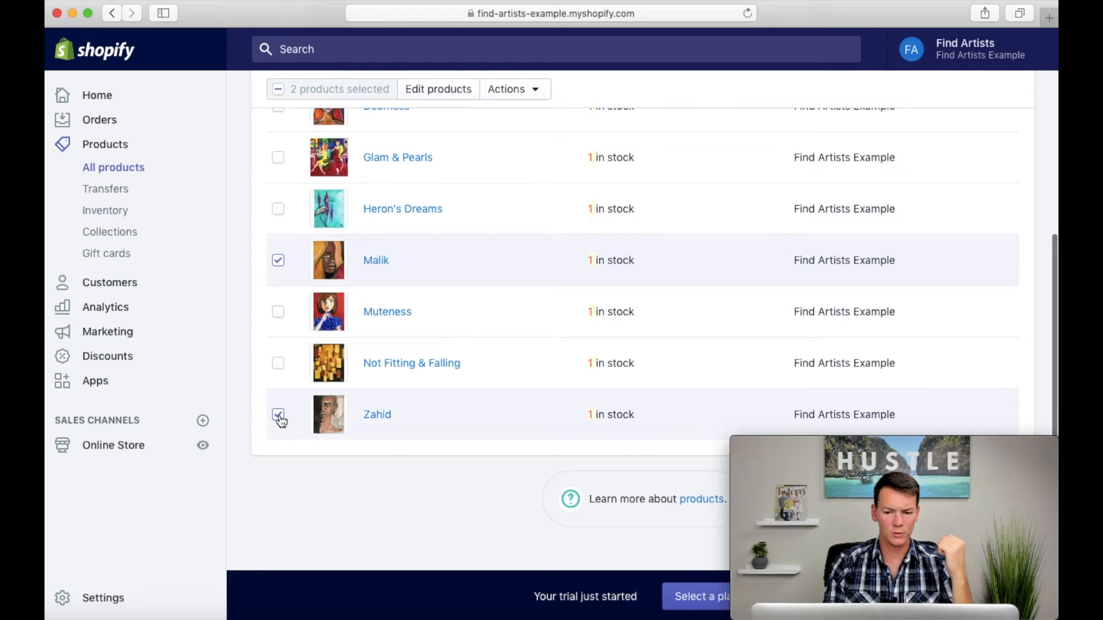
scroll(533, 377, "up", 3)
scroll(533, 376, "up", 3)
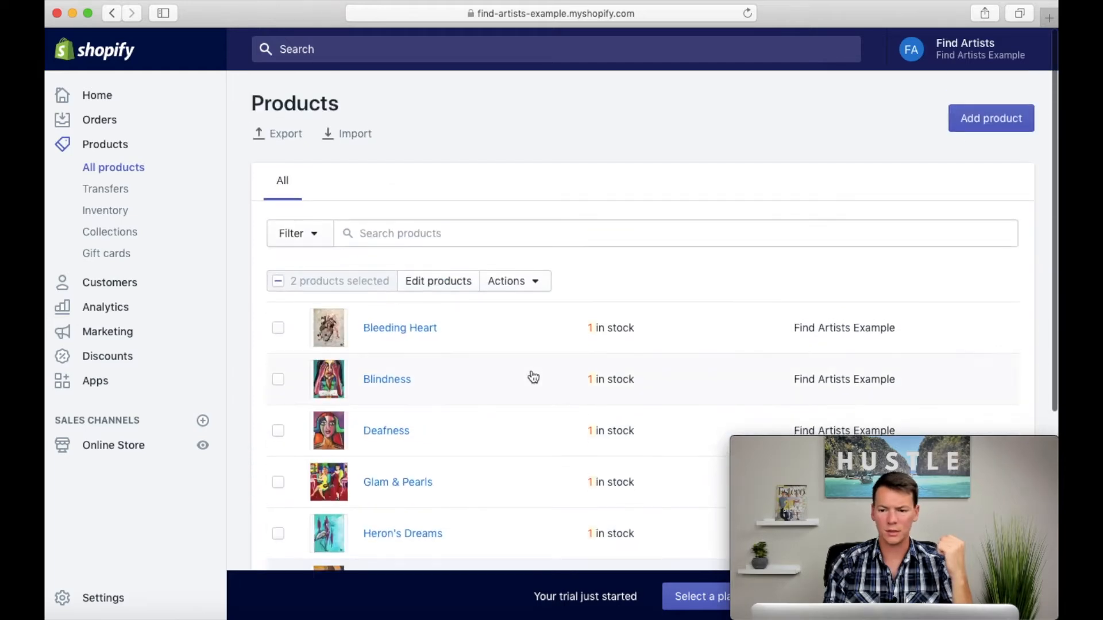
left_click(534, 285)
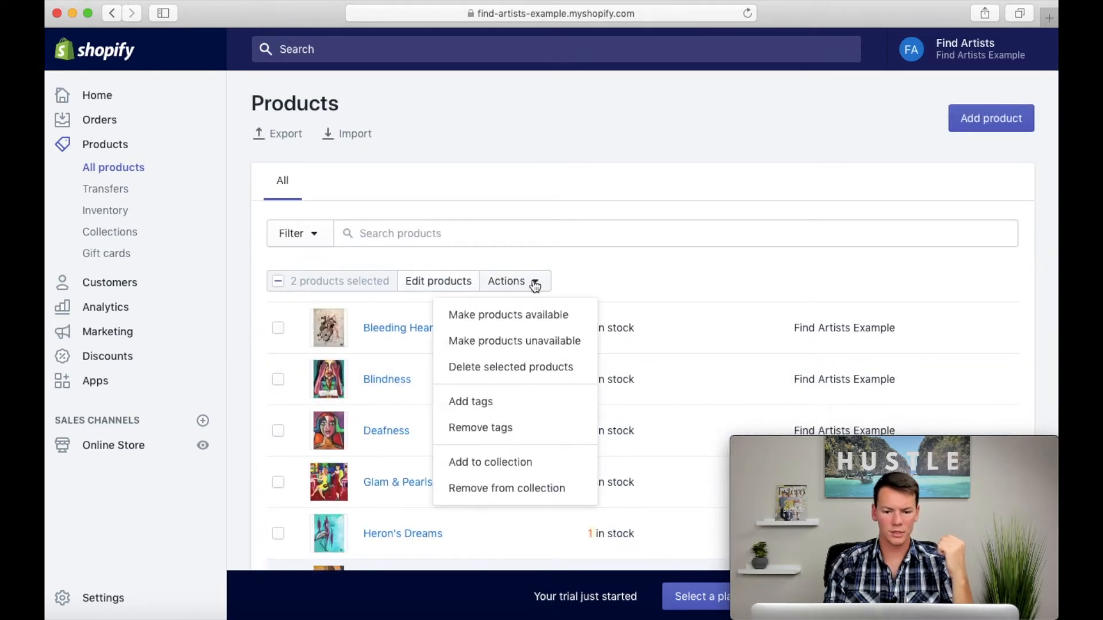
left_click(518, 465)
left_click(372, 212)
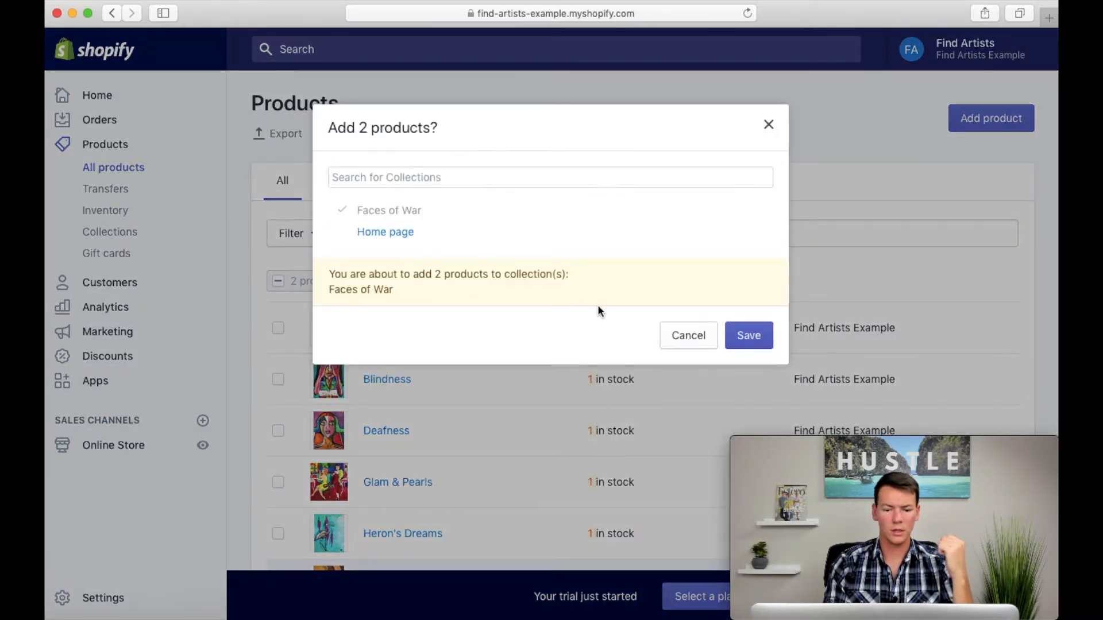
left_click(752, 344)
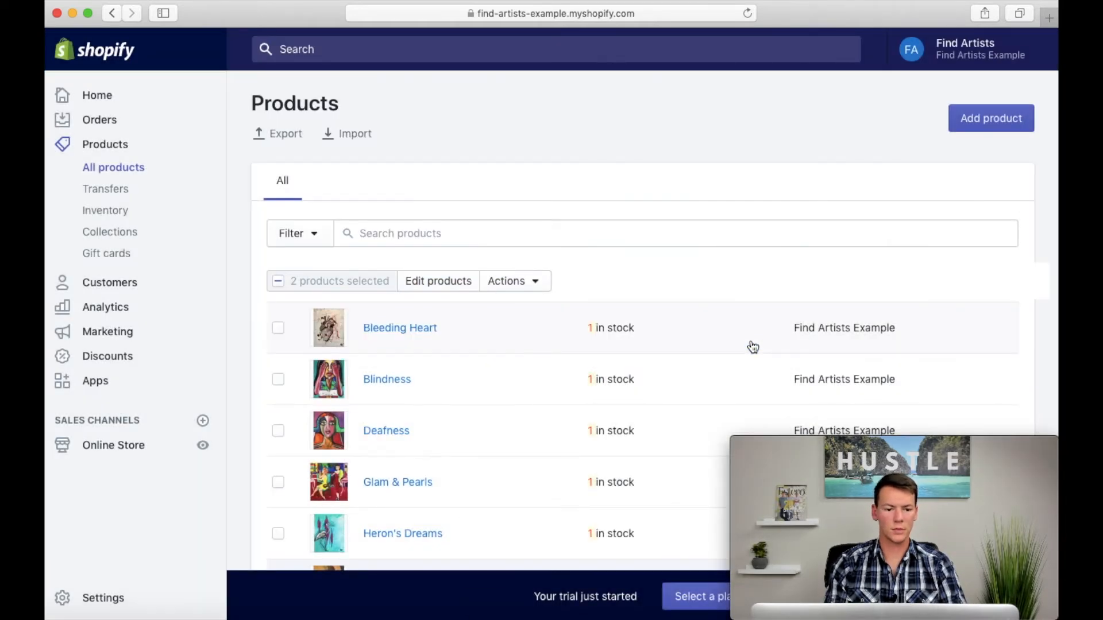
Step: Open the Faces of War collection and check which products it contains
left_click(129, 233)
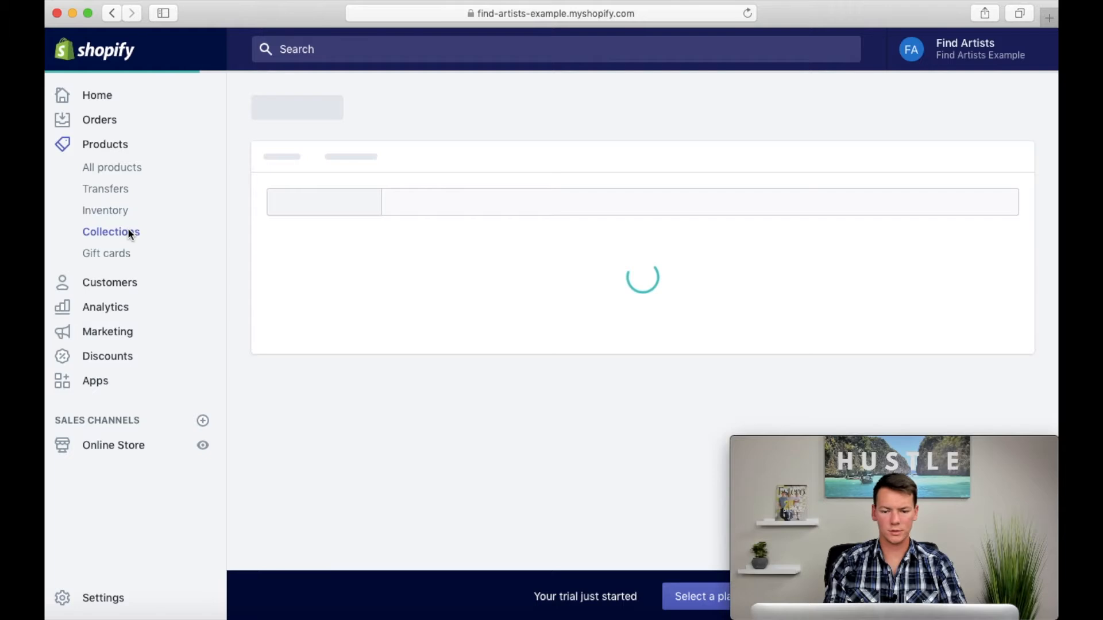
left_click(392, 328)
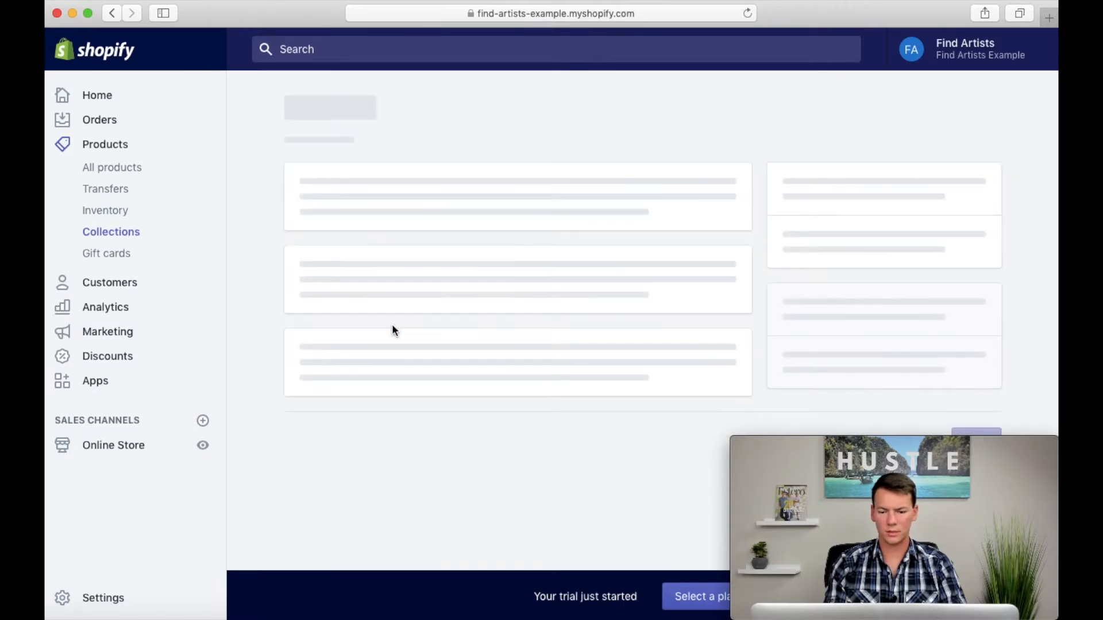
scroll(393, 329, "down", 6)
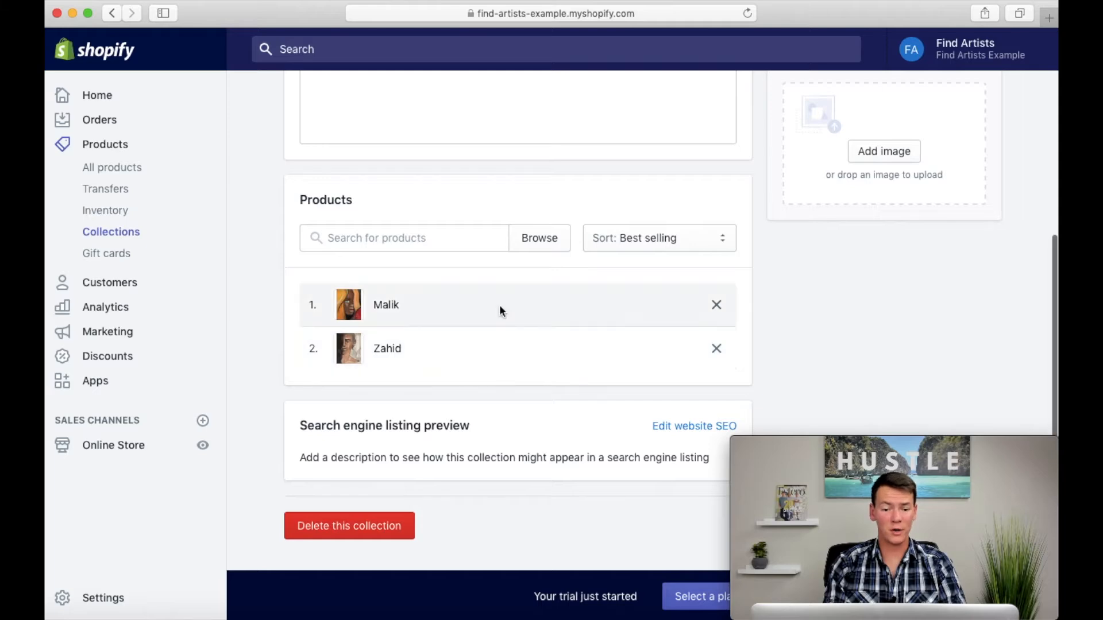
scroll(499, 305, "up", 6)
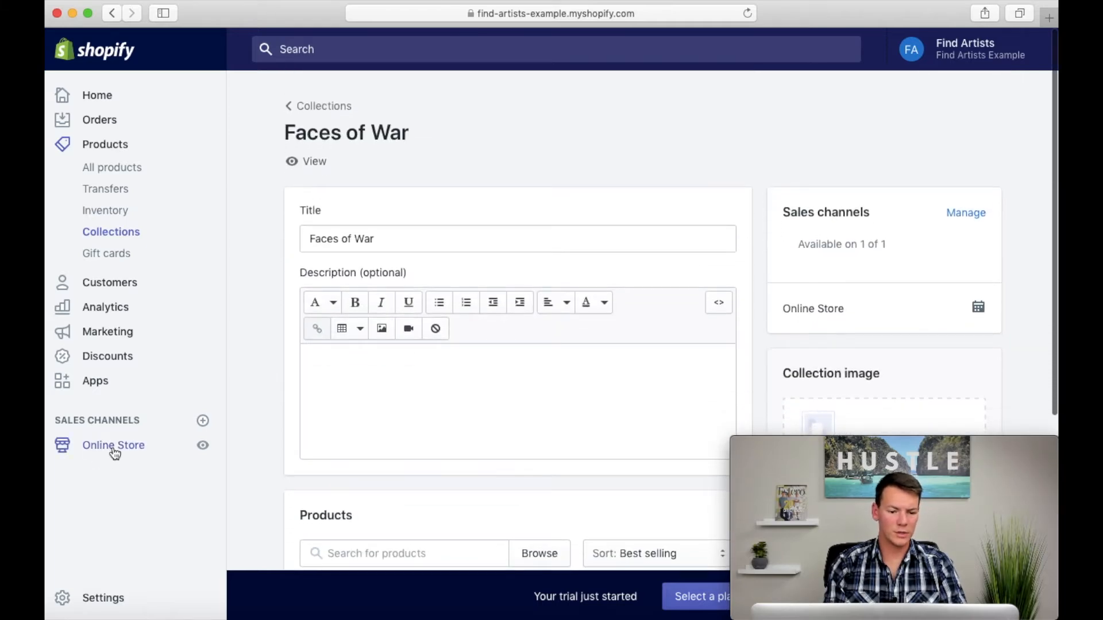
Step: Customize the Debut theme so the first tile of the home page's collection list shows Faces of War, and save
left_click(114, 449)
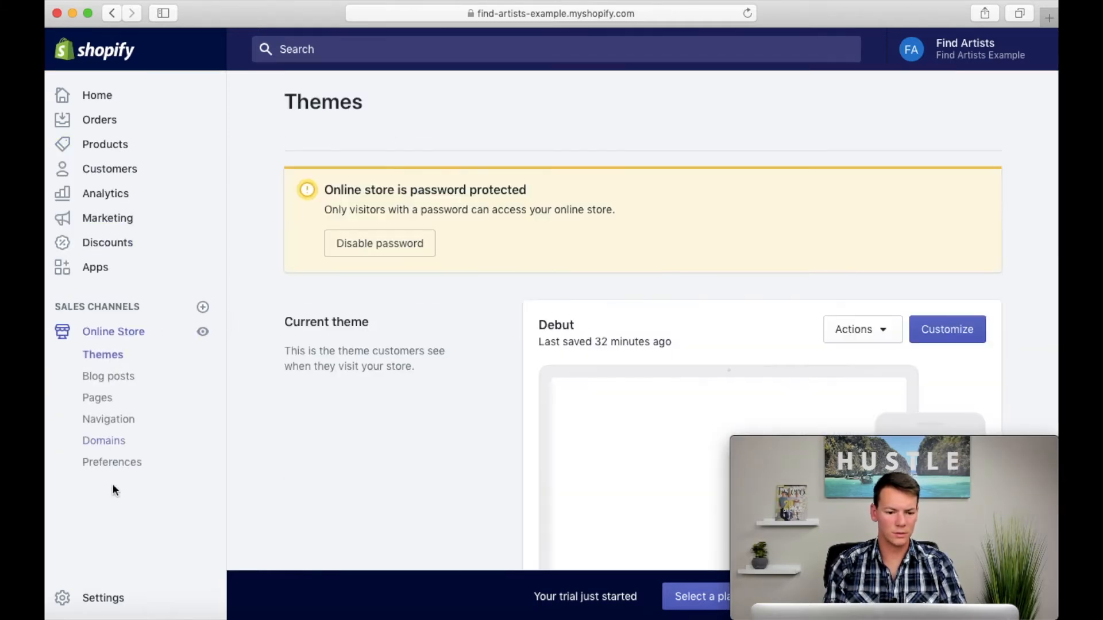
left_click(934, 331)
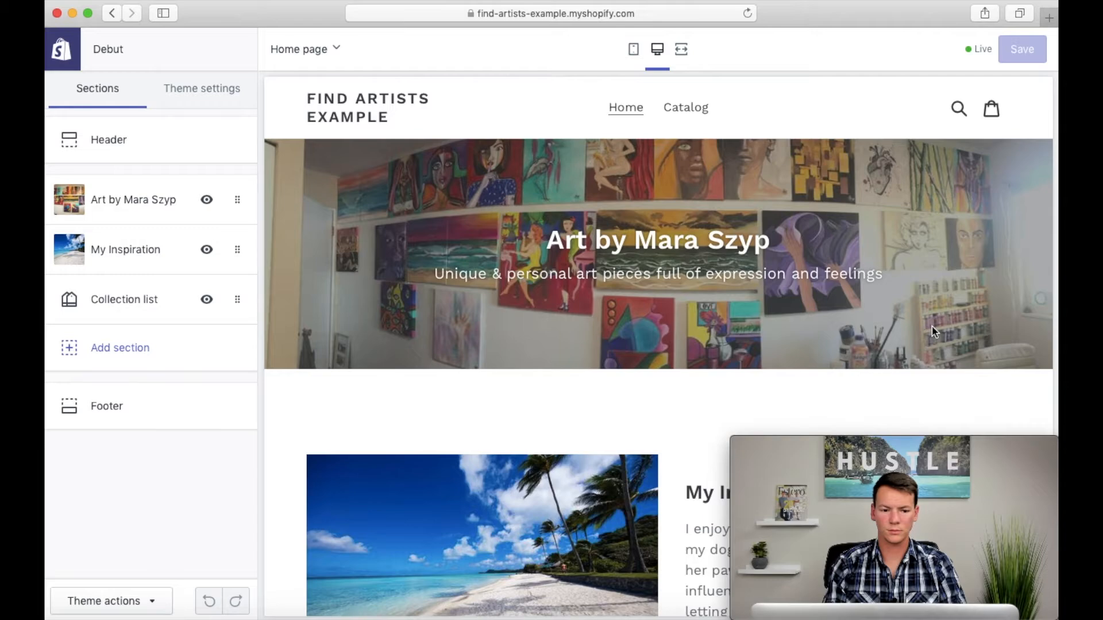
scroll(547, 394, "down", 10)
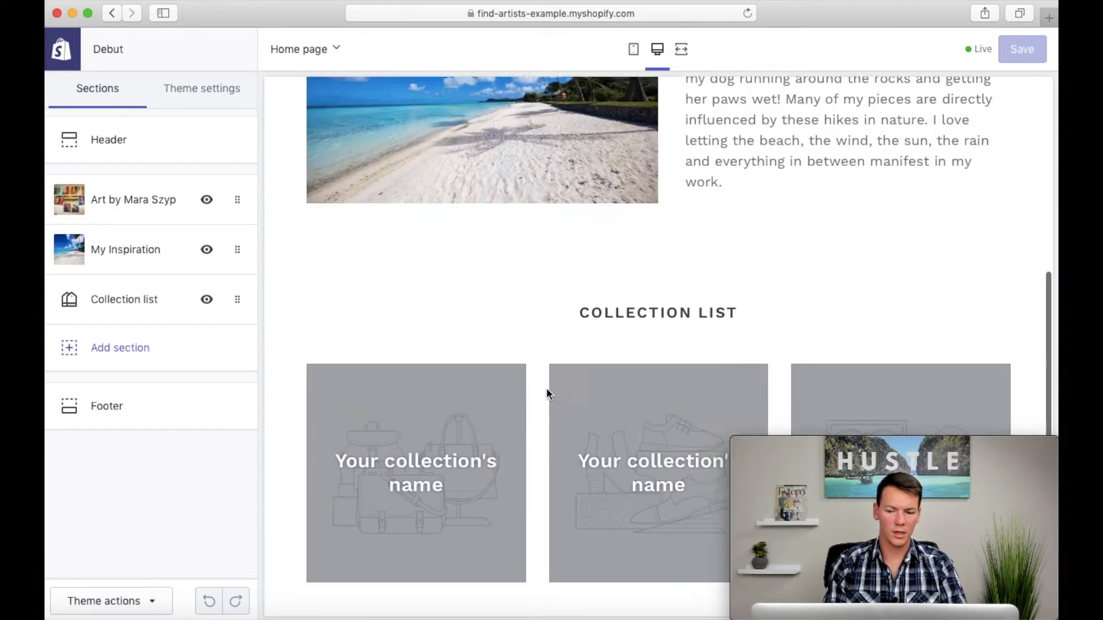
left_click(142, 296)
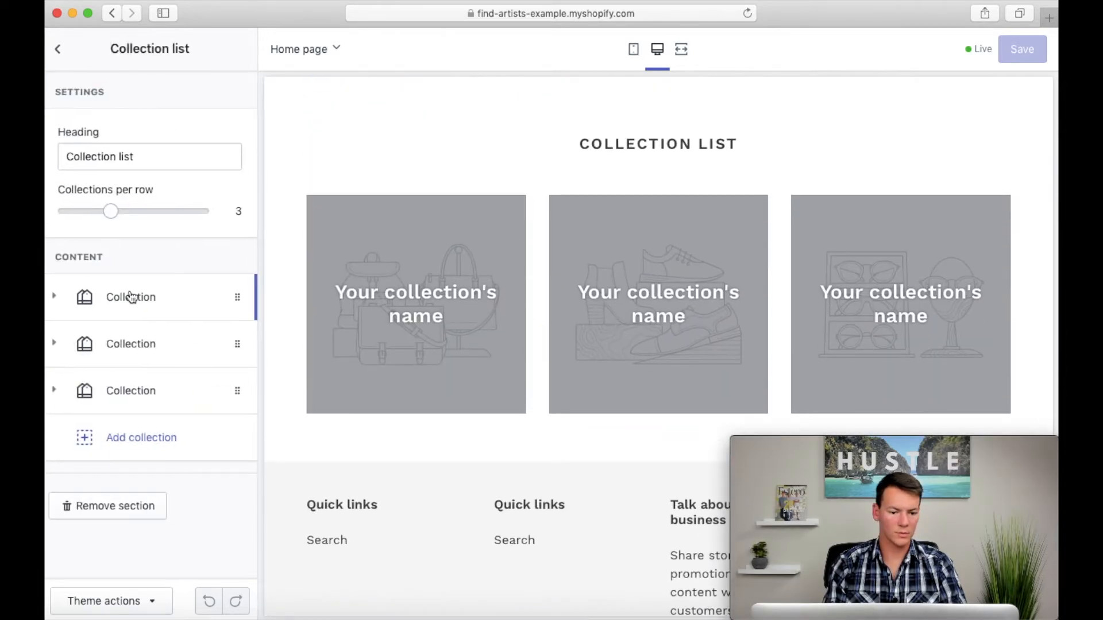
left_click(135, 297)
left_click(153, 400)
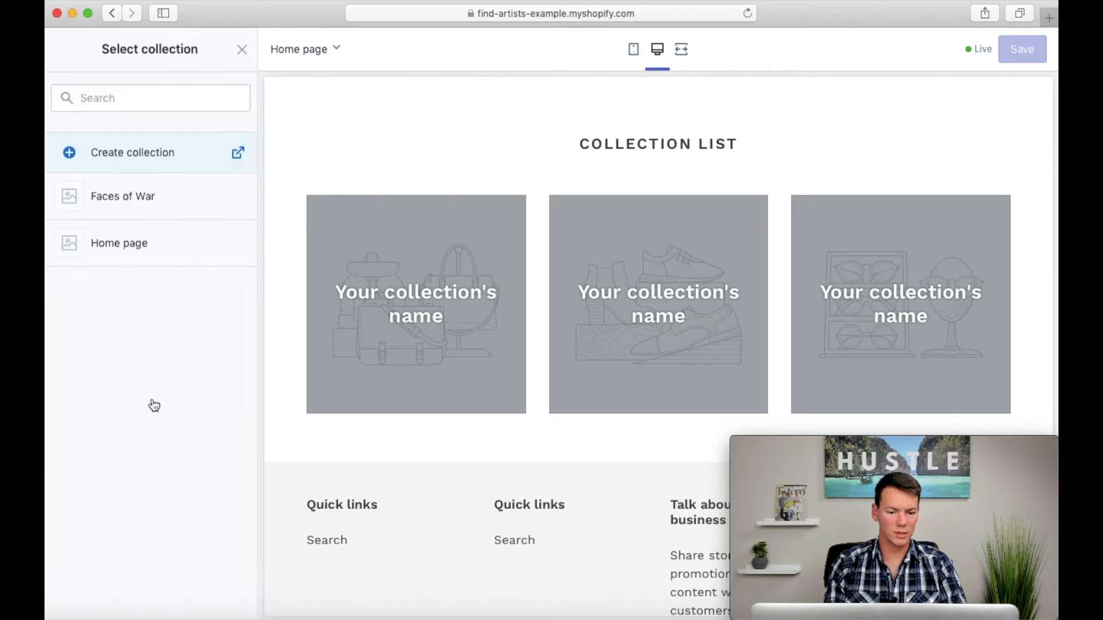
left_click(121, 201)
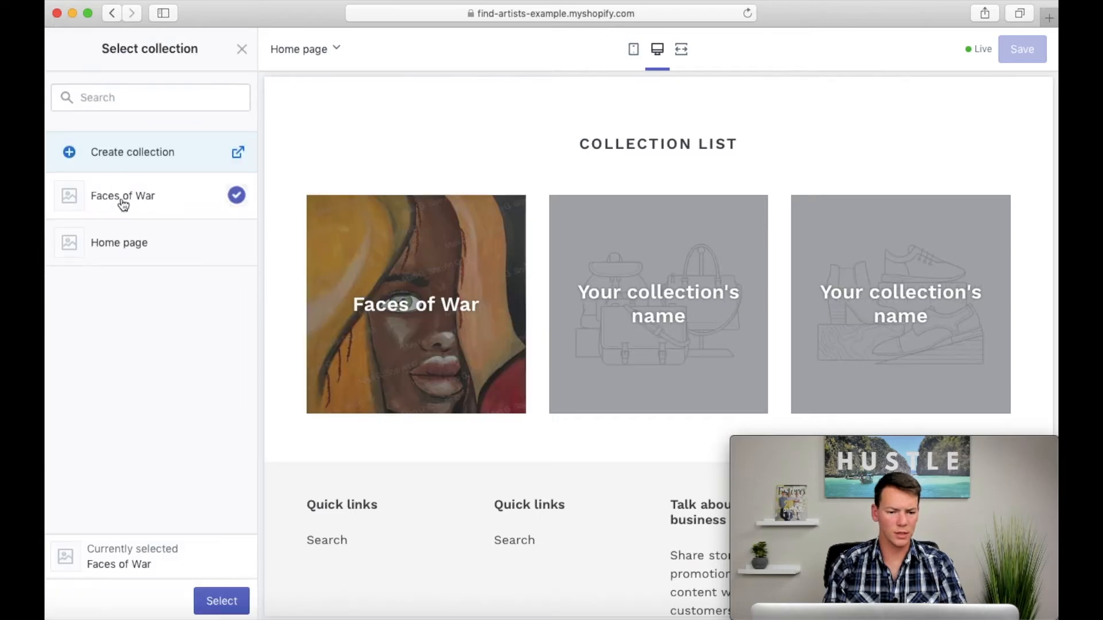
left_click(223, 600)
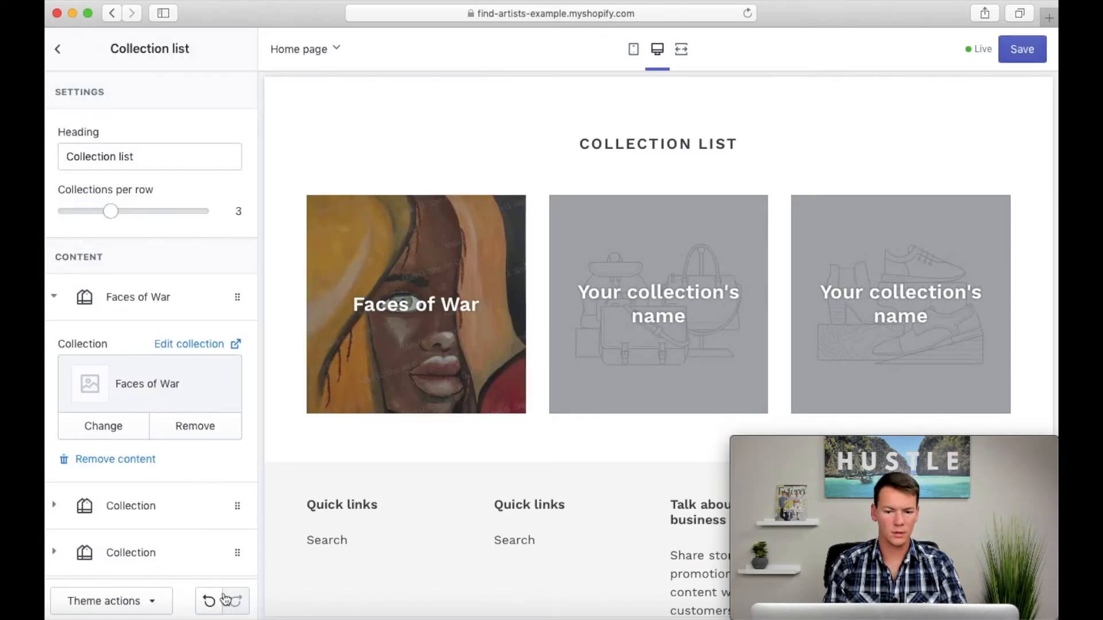
left_click(1020, 50)
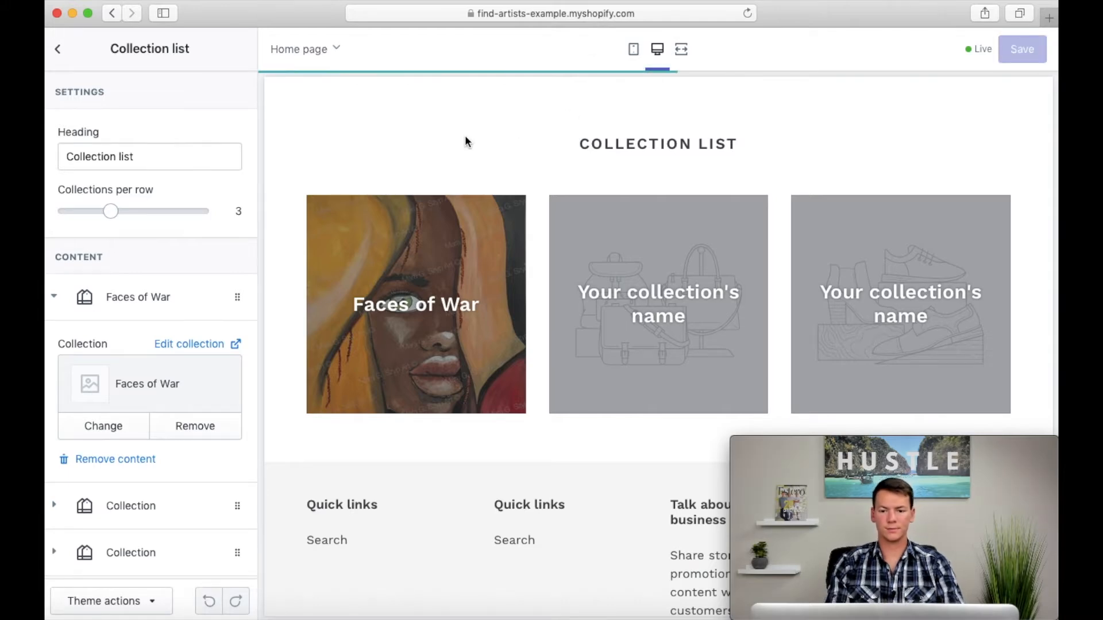
Step: Preview the Faces of War collection page and the Malik product page in the theme editor
left_click(477, 341)
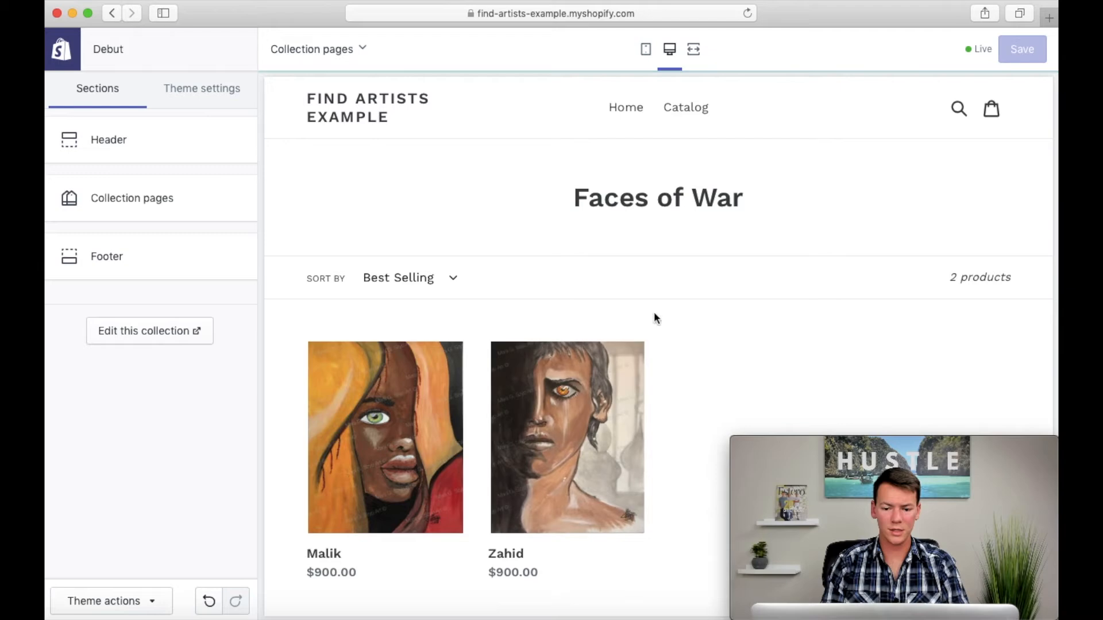
scroll(736, 356, "down", 3)
scroll(738, 363, "up", 2)
scroll(738, 360, "down", 2)
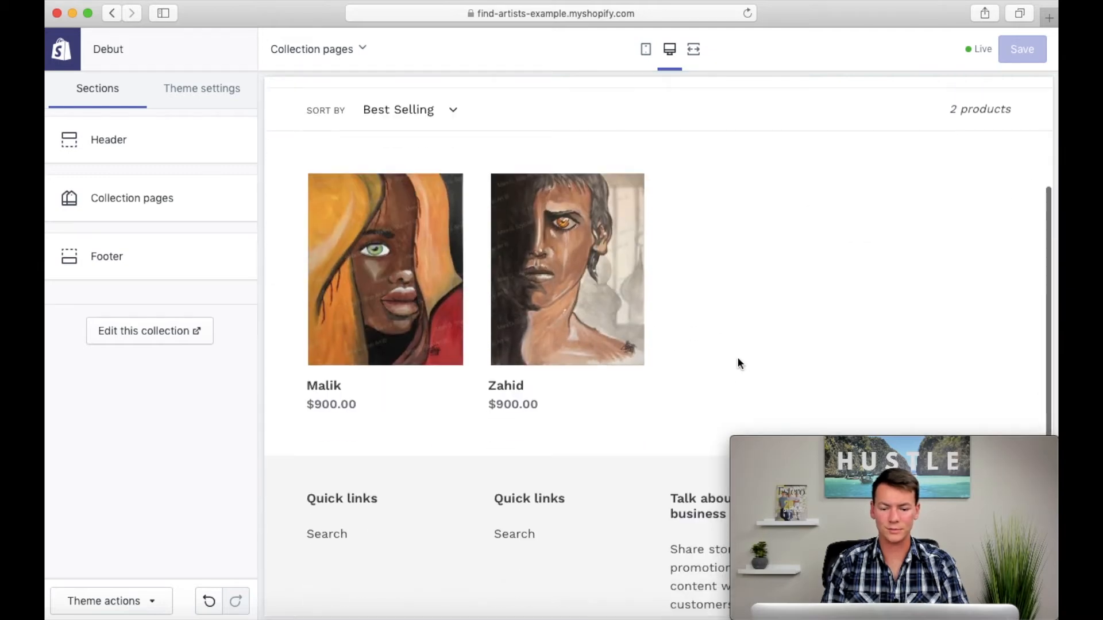
left_click(426, 310)
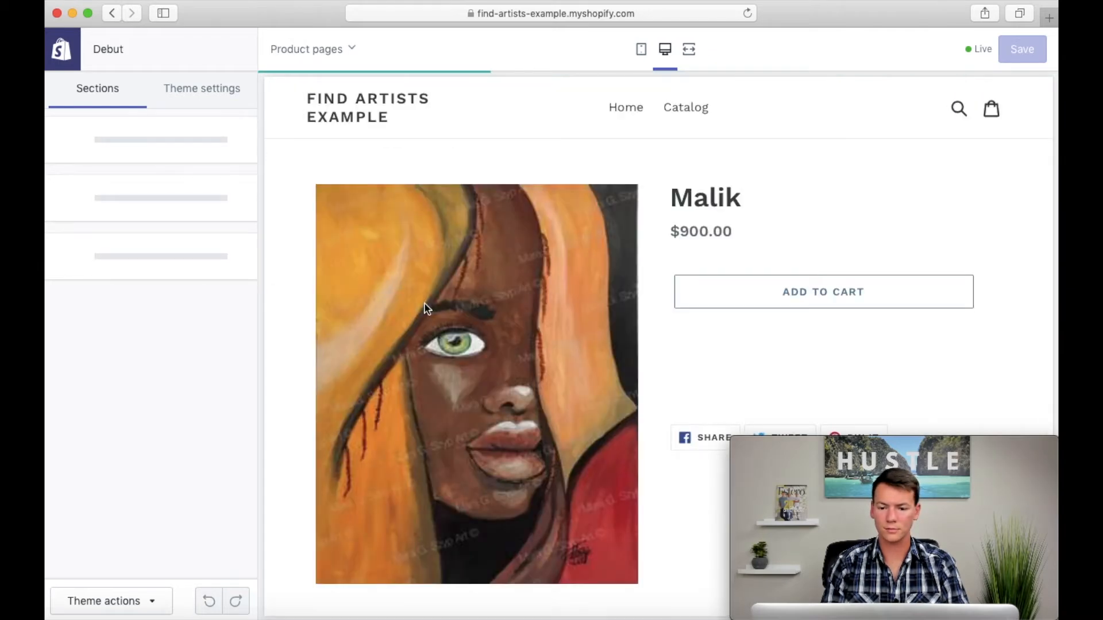
scroll(659, 386, "down", 1)
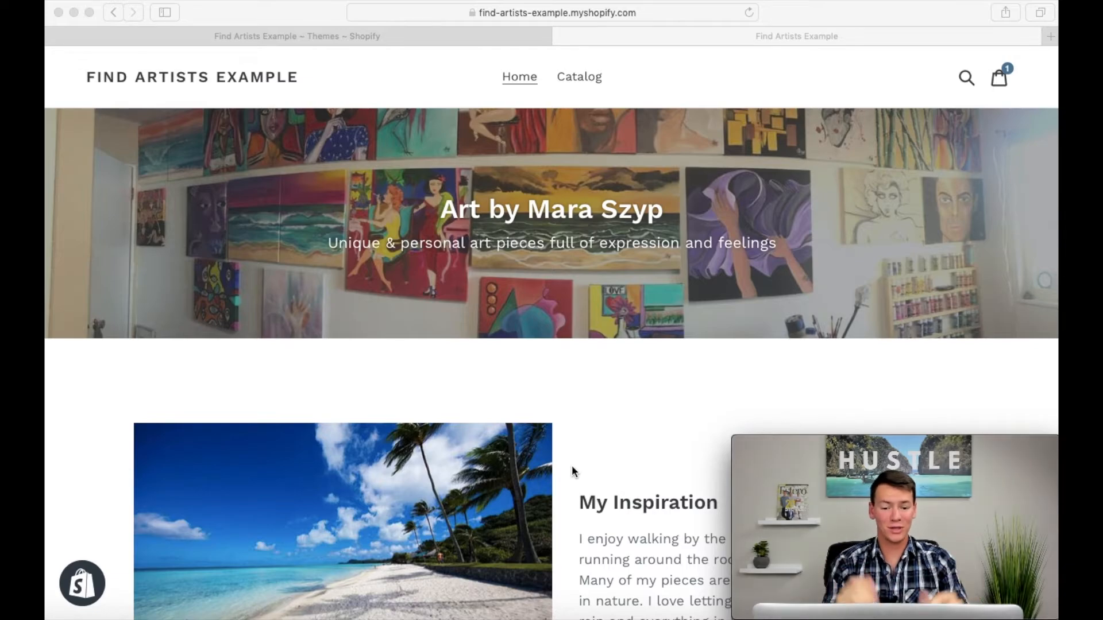
Step: Look over the storefront home page and the Pathways collection, and return to the collection list
scroll(572, 467, "down", 12)
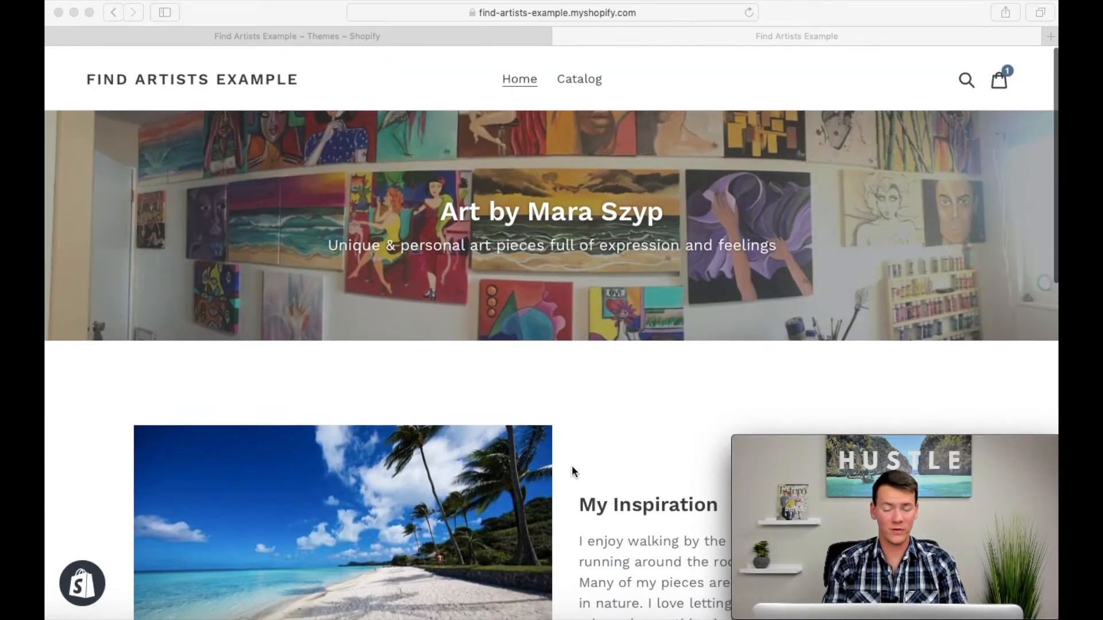
scroll(573, 471, "down", 10)
left_click(564, 433)
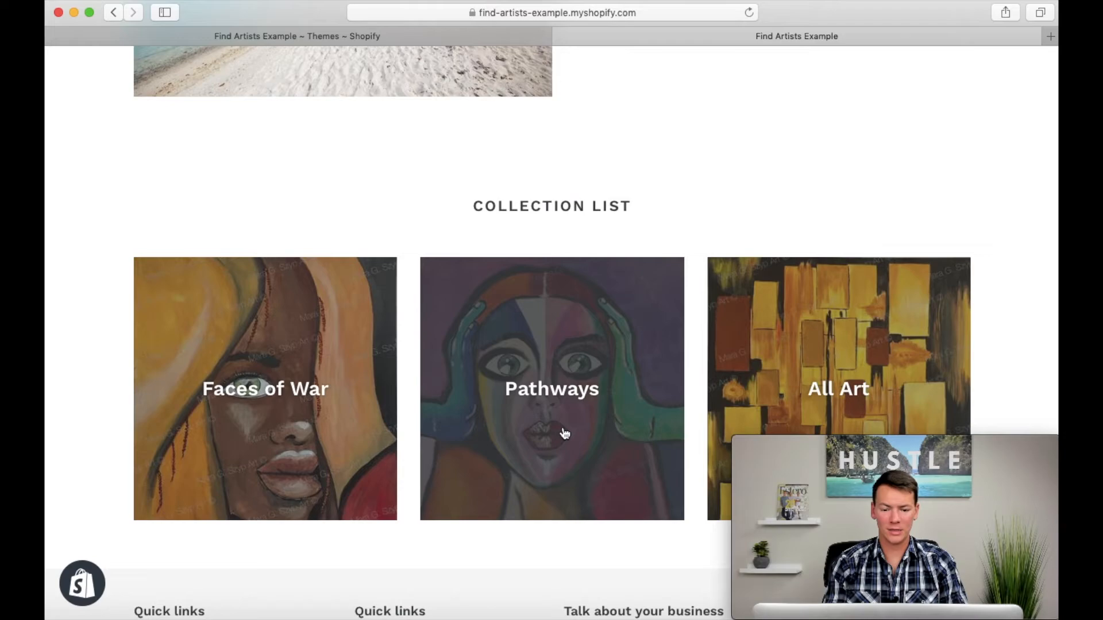
left_click(594, 420)
scroll(569, 425, "down", 5)
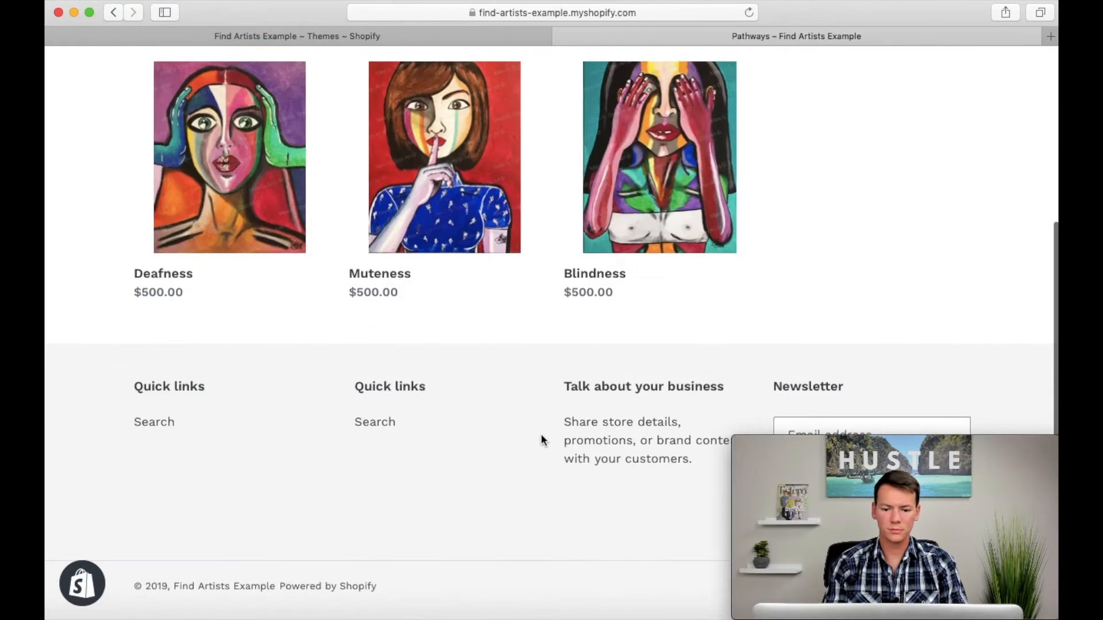
scroll(542, 438, "up", 5)
scroll(451, 265, "left", 5)
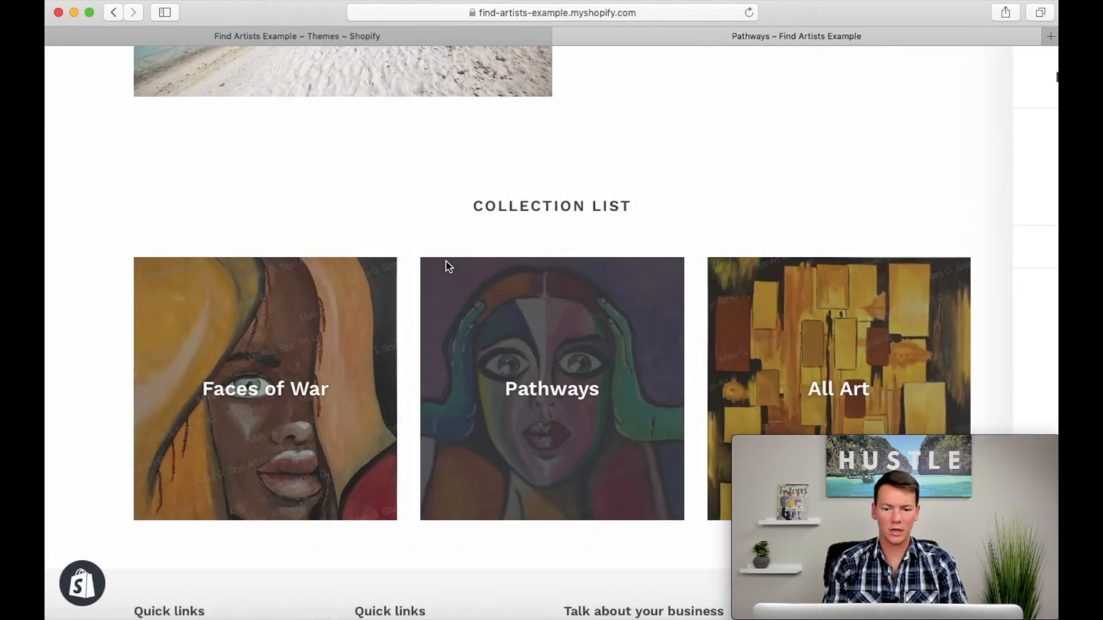
Step: Open the All Art collection on the storefront and browse its paintings
left_click(818, 342)
scroll(753, 348, "down", 3)
scroll(753, 347, "down", 7)
scroll(753, 347, "up", 5)
scroll(753, 348, "up", 3)
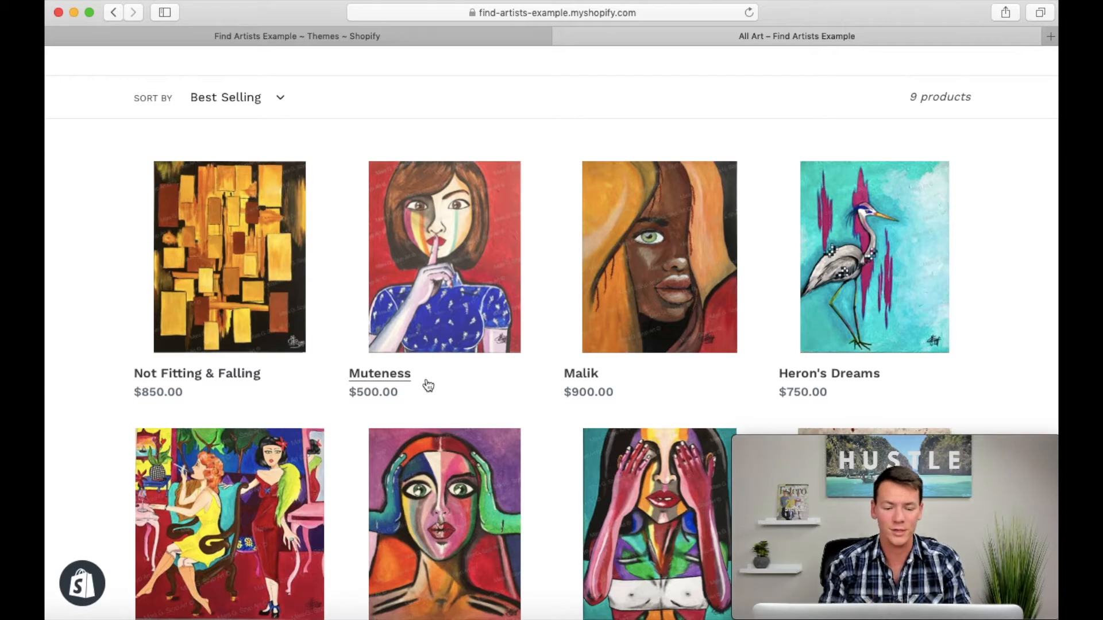
scroll(546, 350, "up", 3)
scroll(569, 368, "down", 7)
scroll(567, 361, "down", 3)
scroll(567, 361, "up", 10)
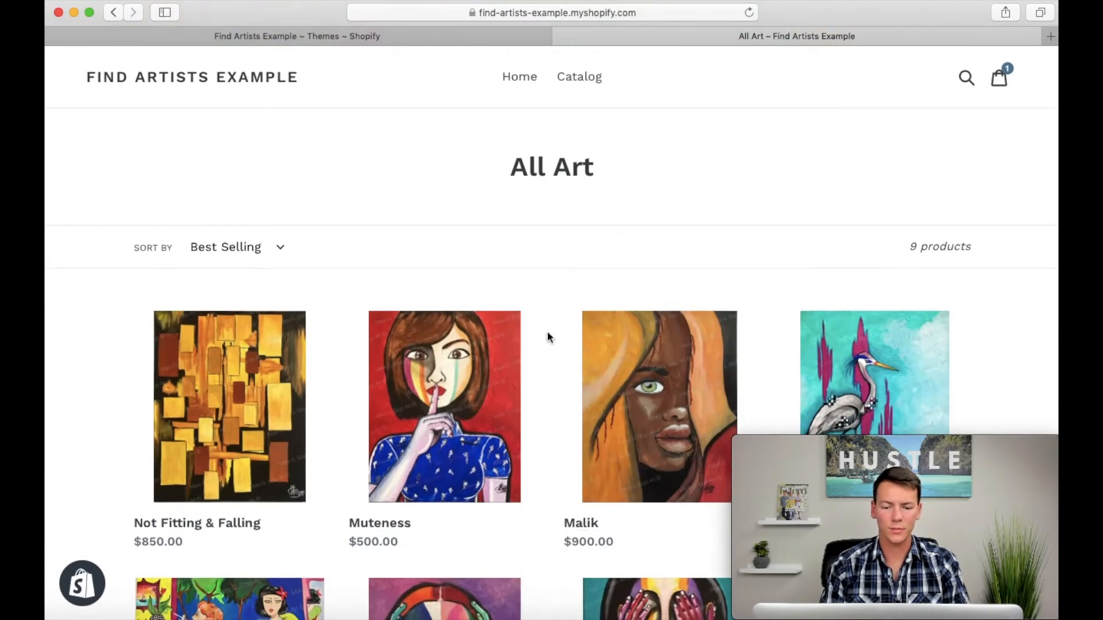
Step: Return to the store admin and start a new online store page titled "About Me"
left_click(561, 35)
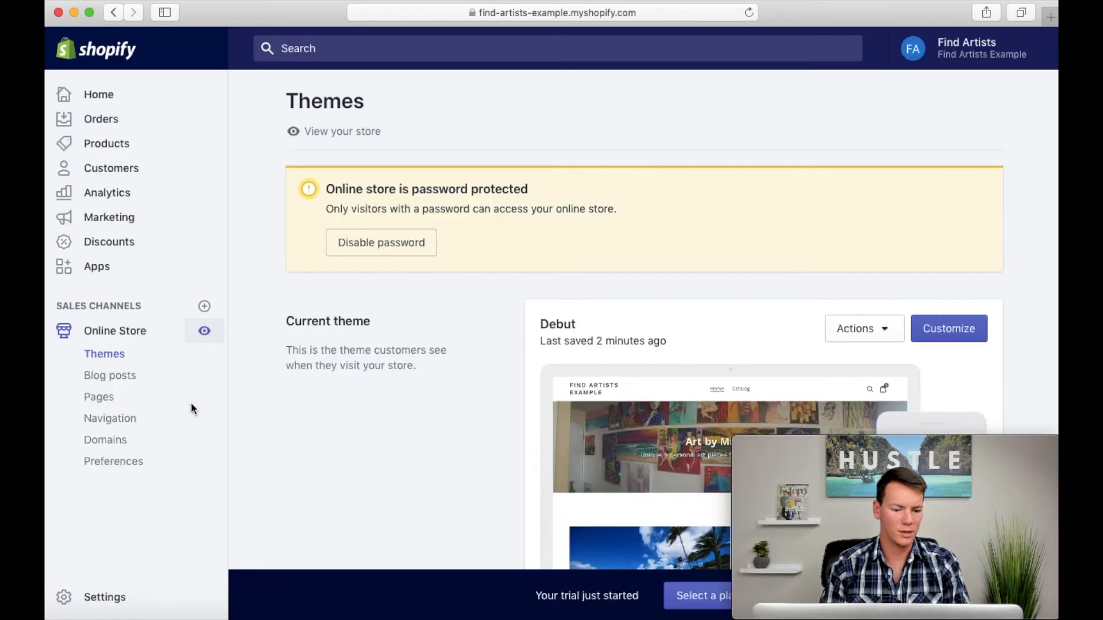
left_click(108, 400)
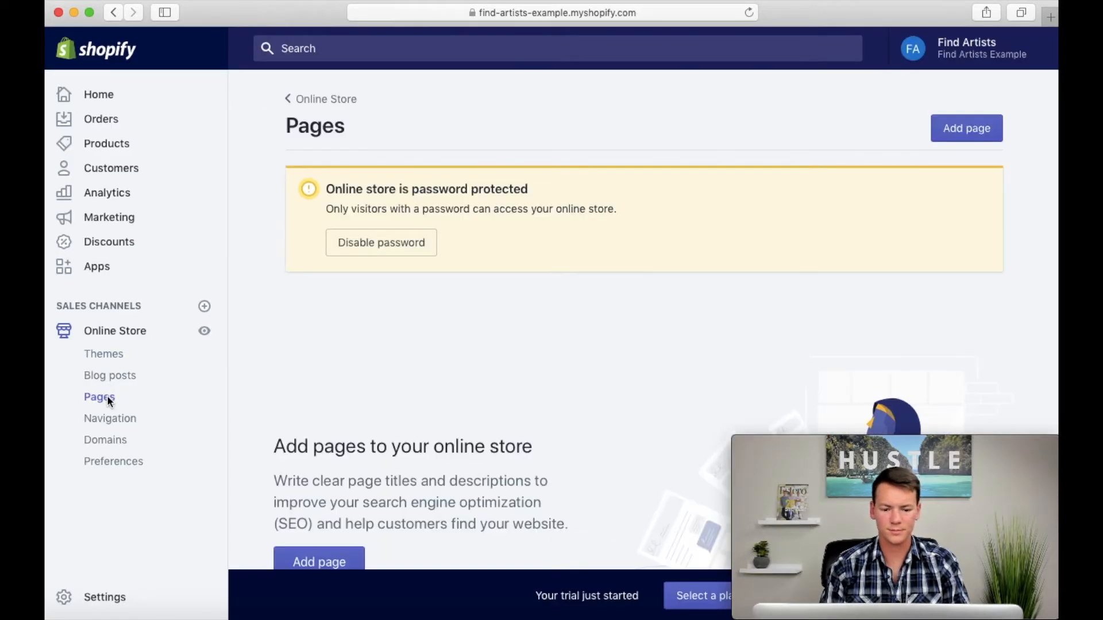
left_click(963, 130)
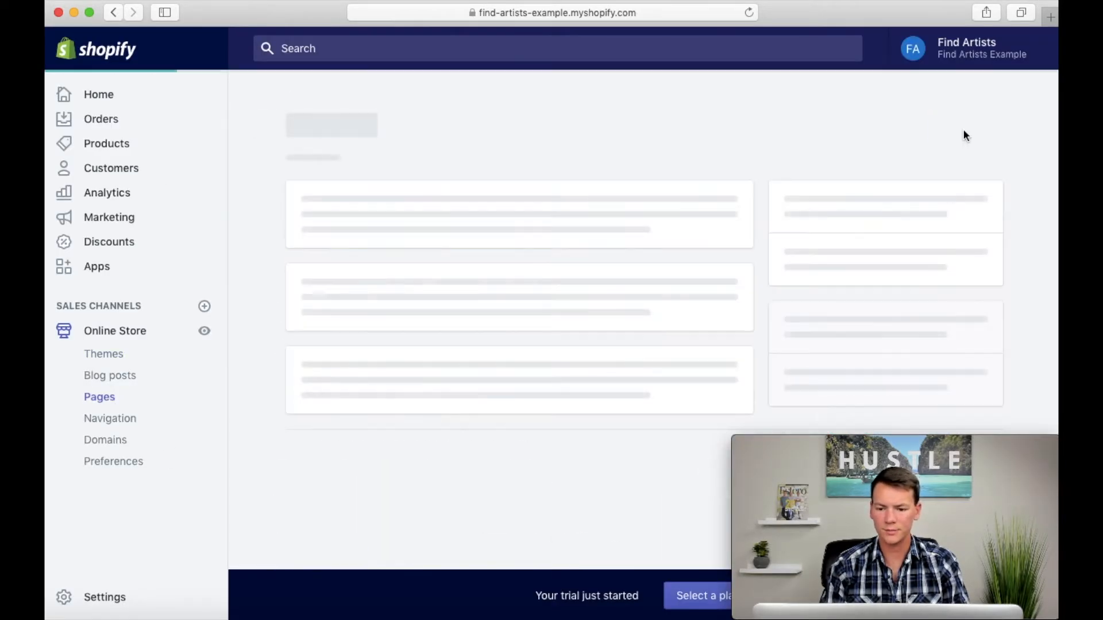
left_click(437, 240)
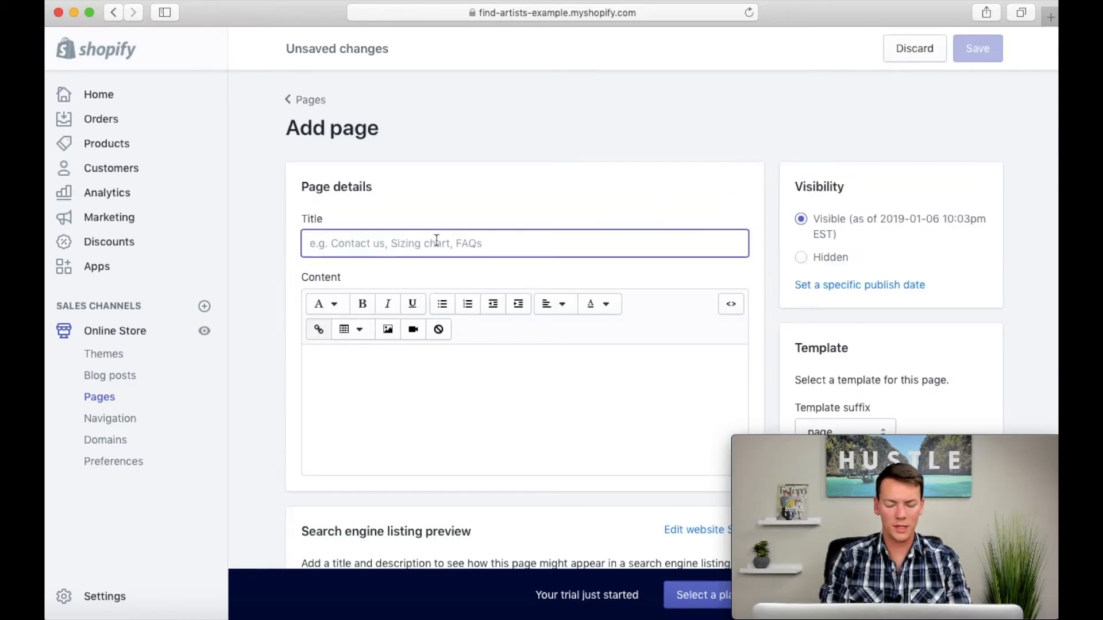
type("About Me")
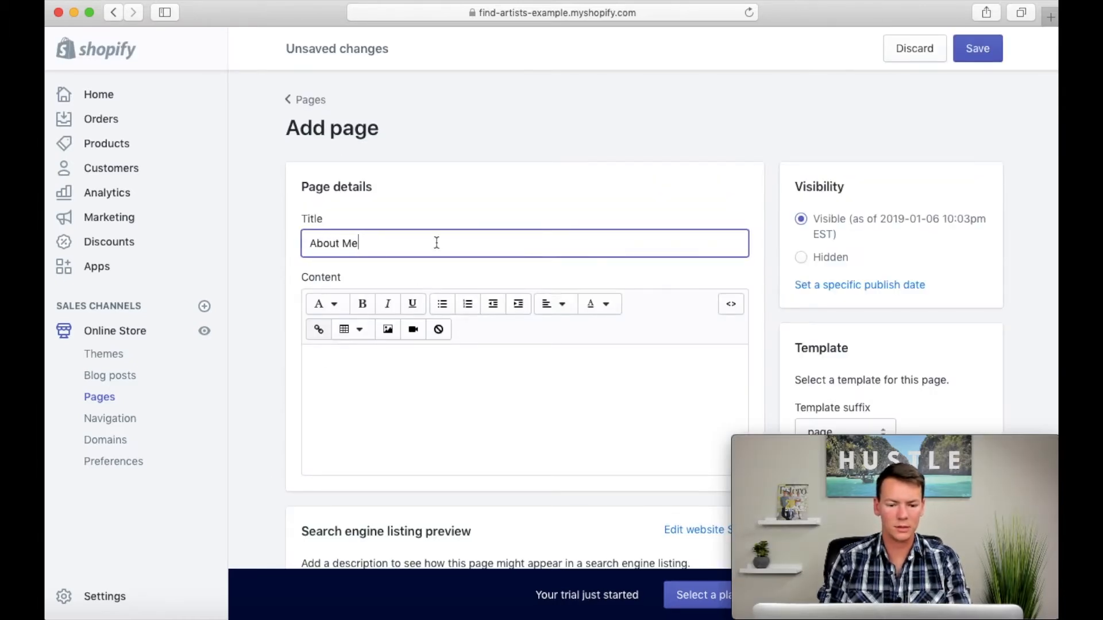
Step: Insert the already uploaded portrait photo into the About Me page's content at Large (480x480) size
left_click(286, 375)
scroll(286, 375, "down", 2)
left_click(390, 291)
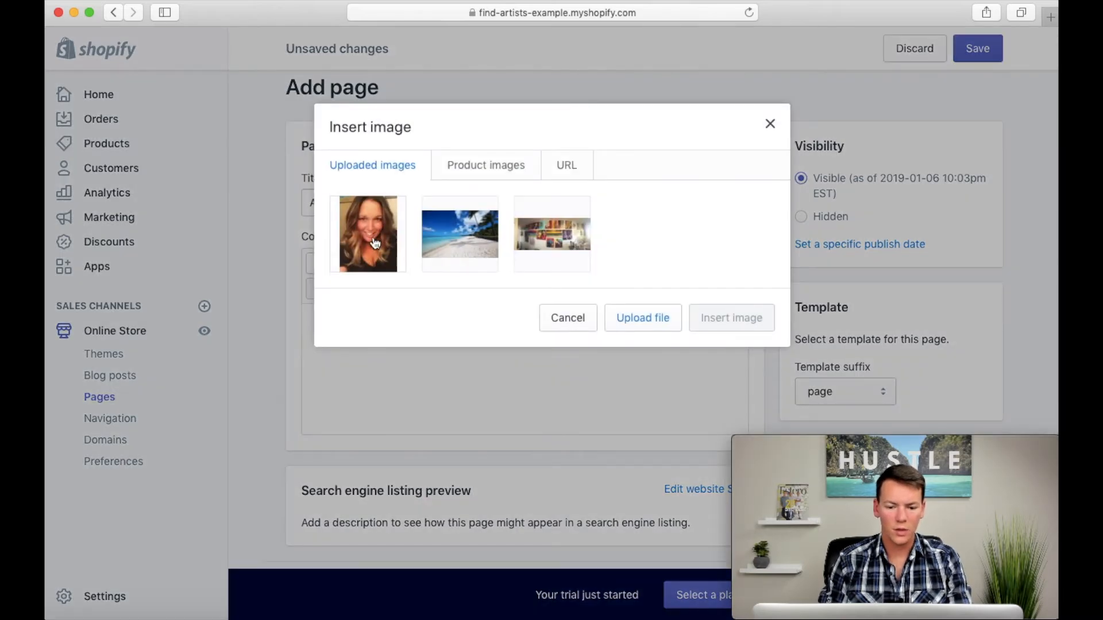
left_click(653, 330)
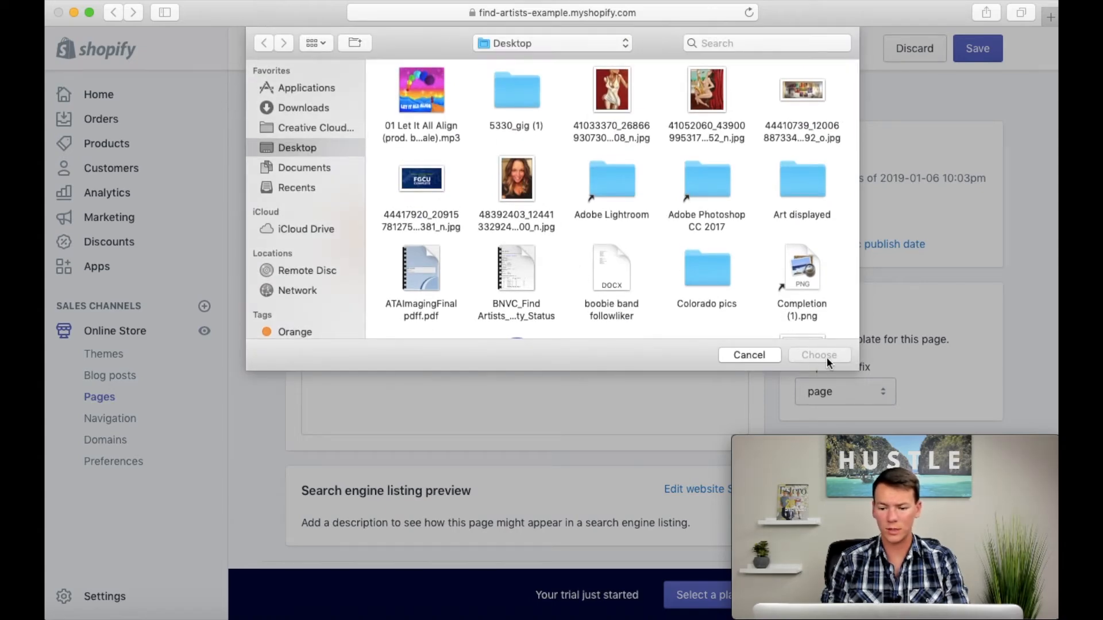
left_click(754, 354)
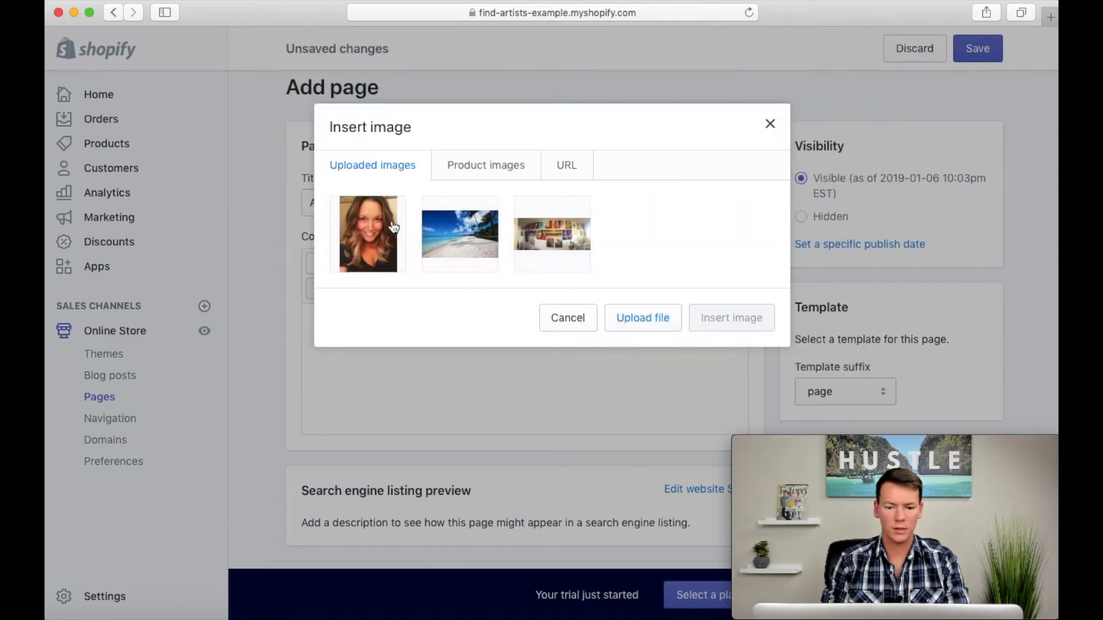
left_click(369, 233)
left_click(412, 368)
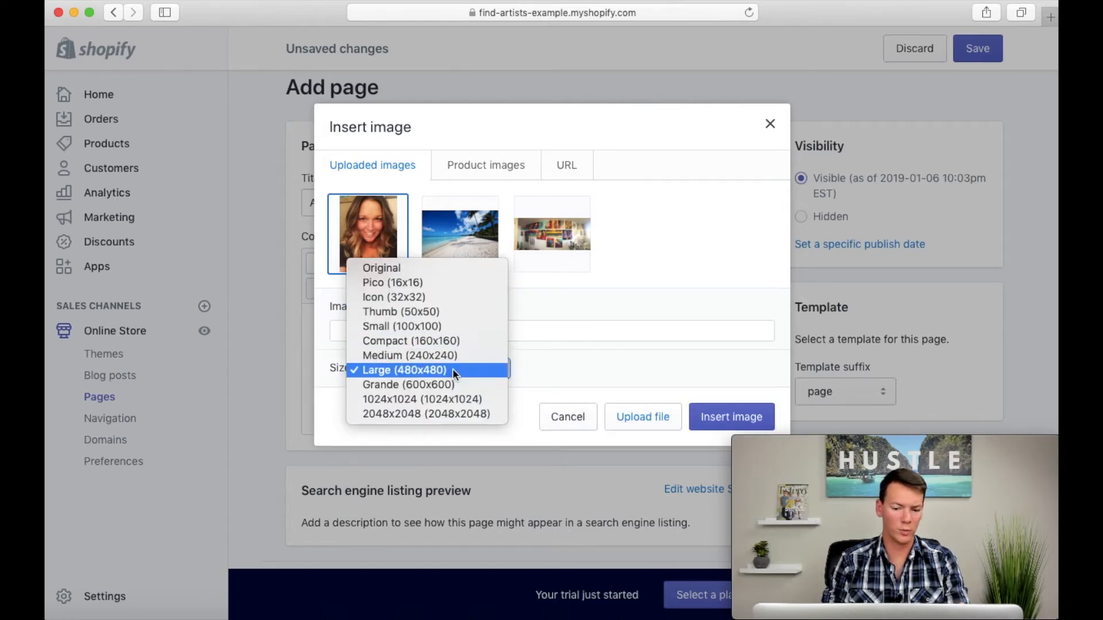
left_click(555, 366)
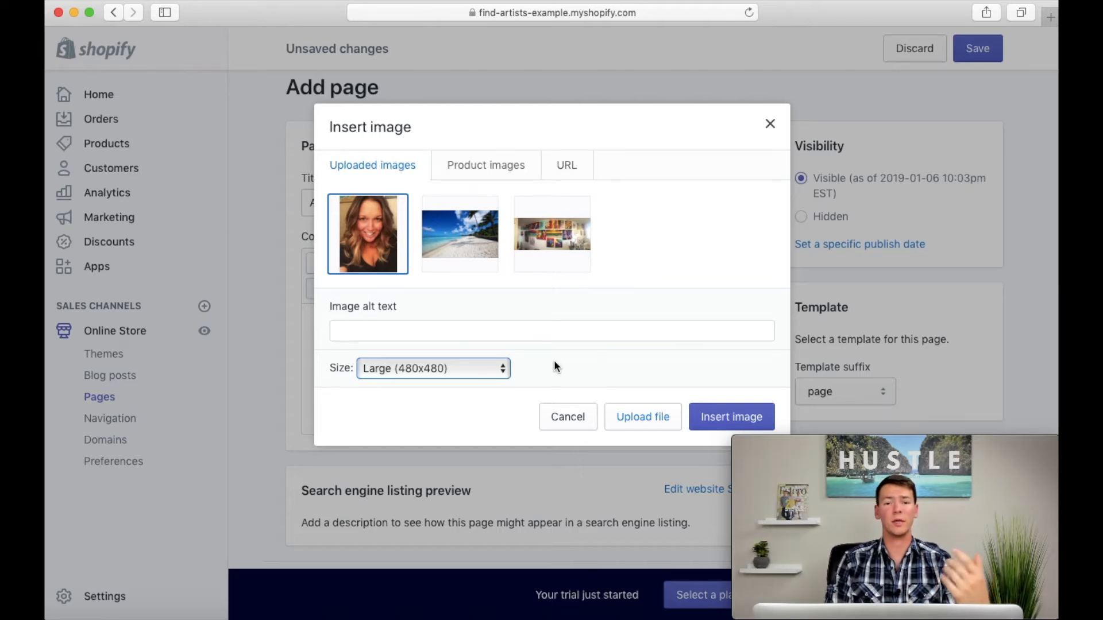
scroll(555, 363, "up", 2)
left_click(577, 363)
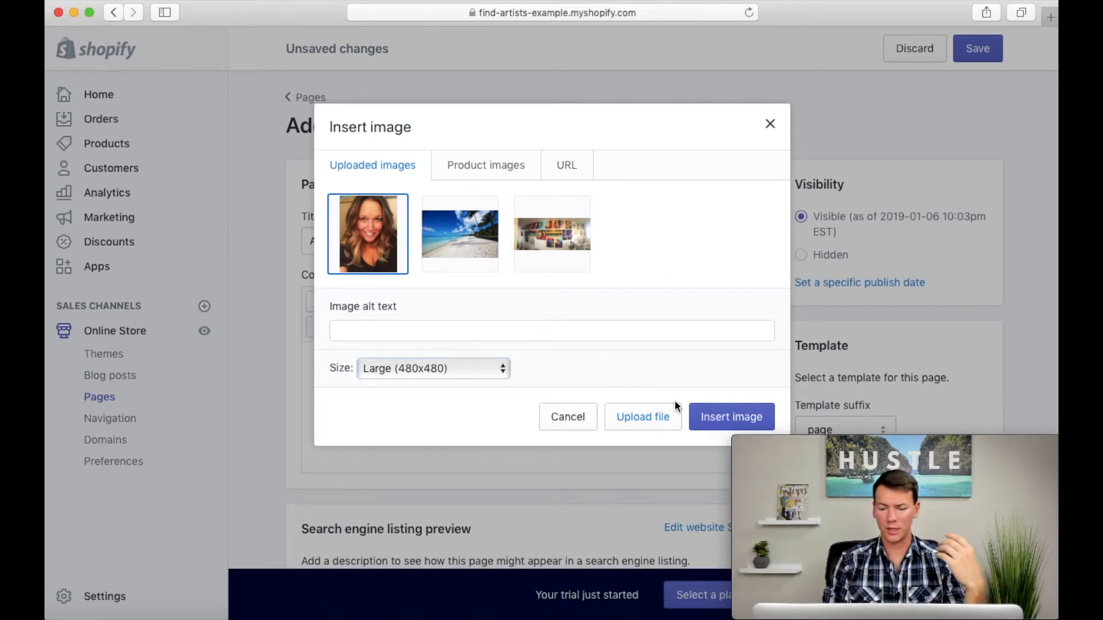
left_click(706, 418)
scroll(702, 413, "down", 1)
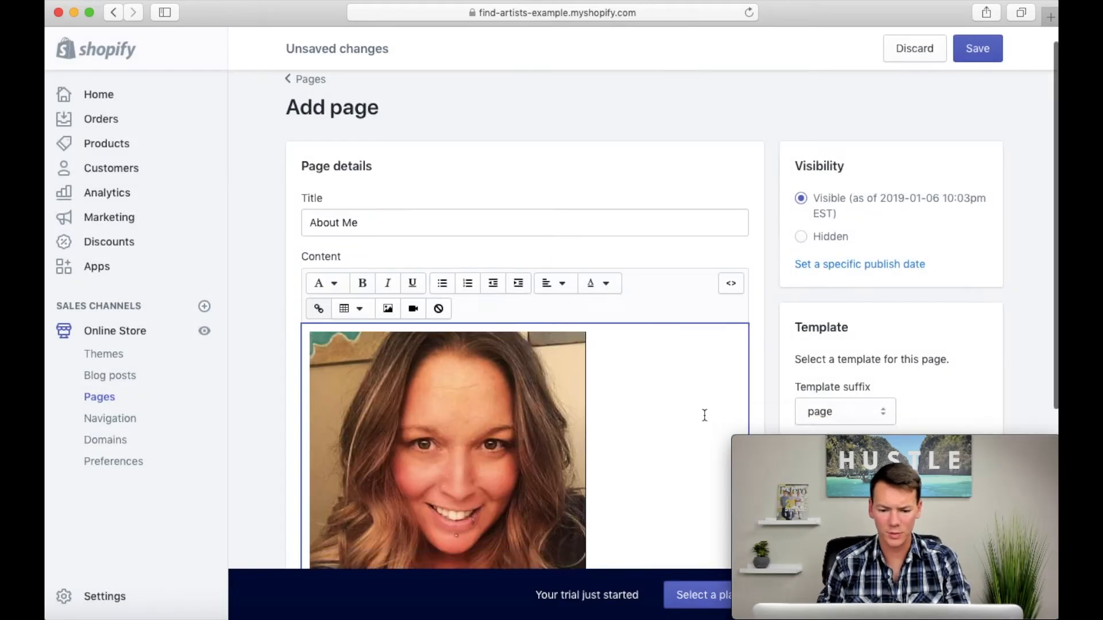
scroll(704, 413, "down", 4)
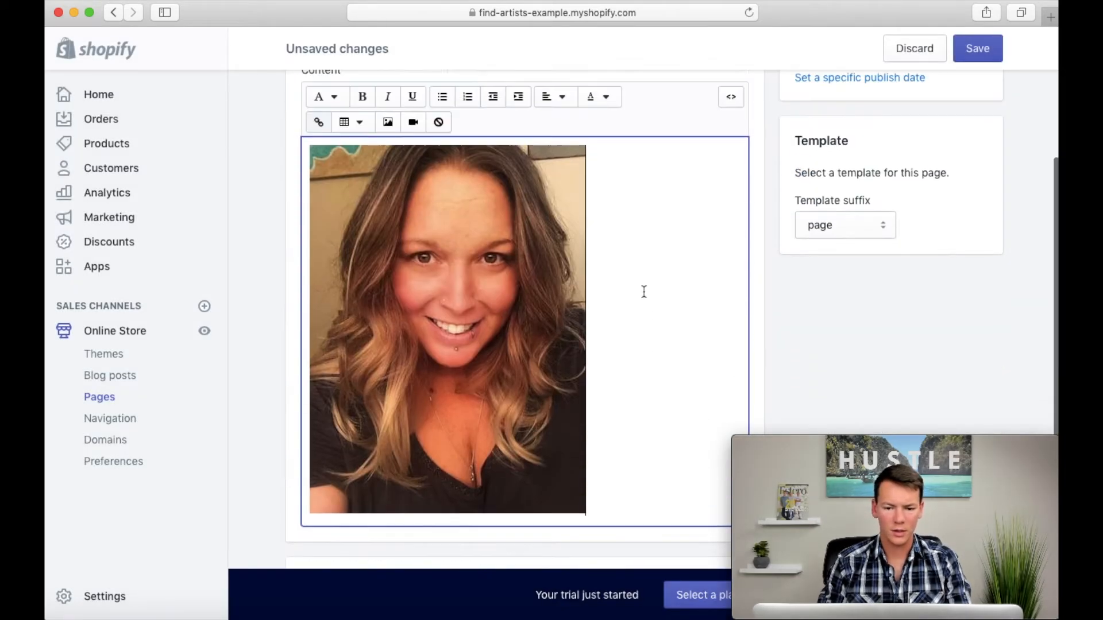
Step: Save the About Me page and open its storefront view to check how the portrait is placed
scroll(644, 292, "down", 1)
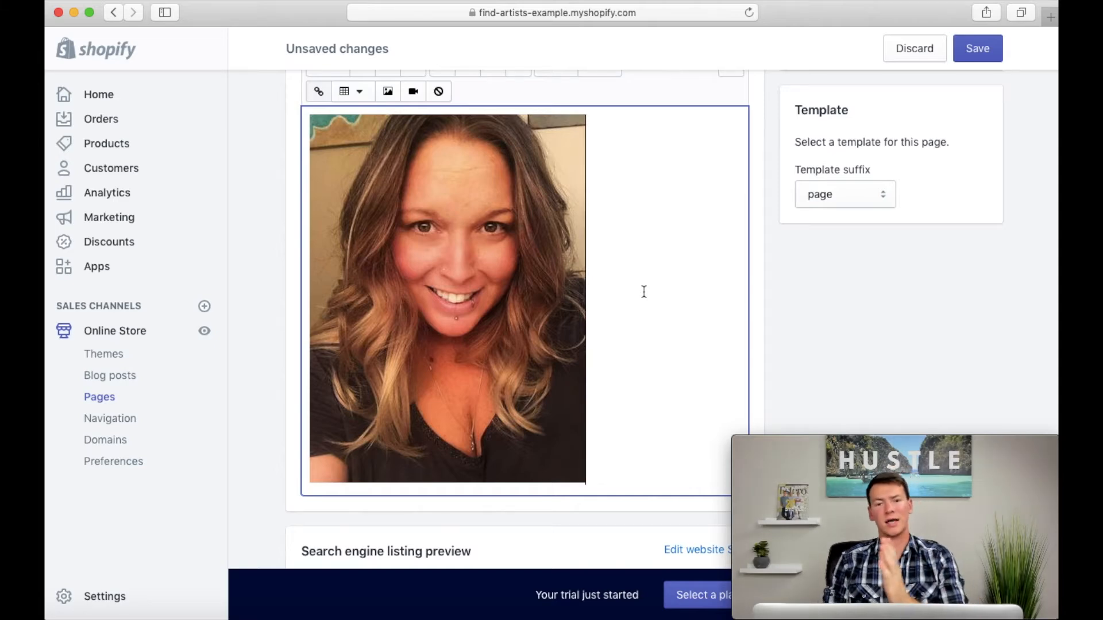
scroll(722, 178, "up", 3)
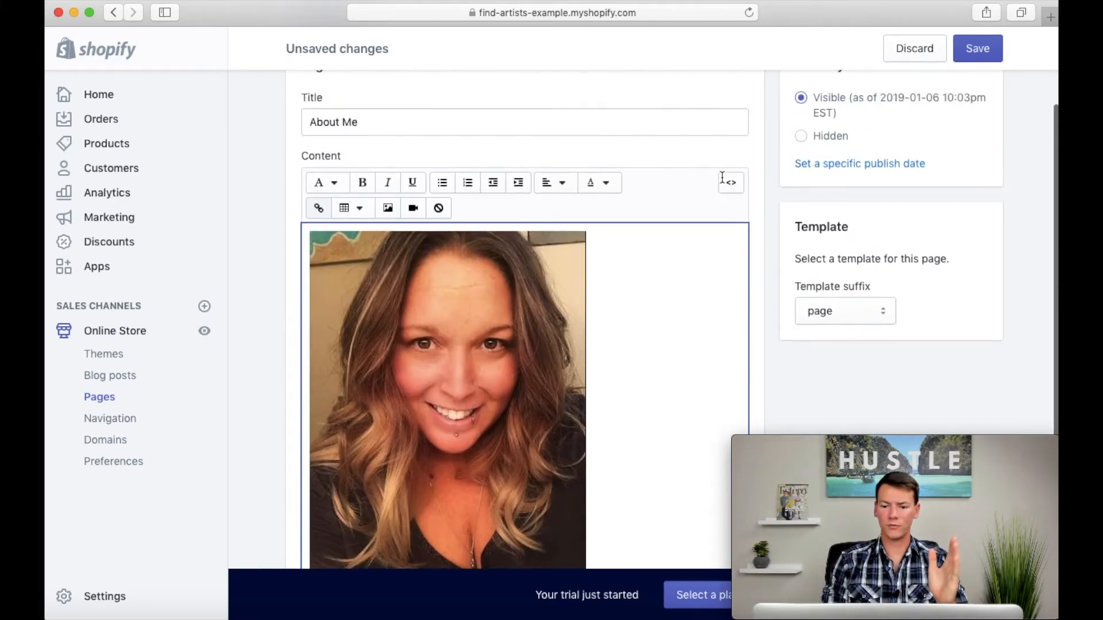
scroll(723, 178, "up", 4)
left_click(976, 51)
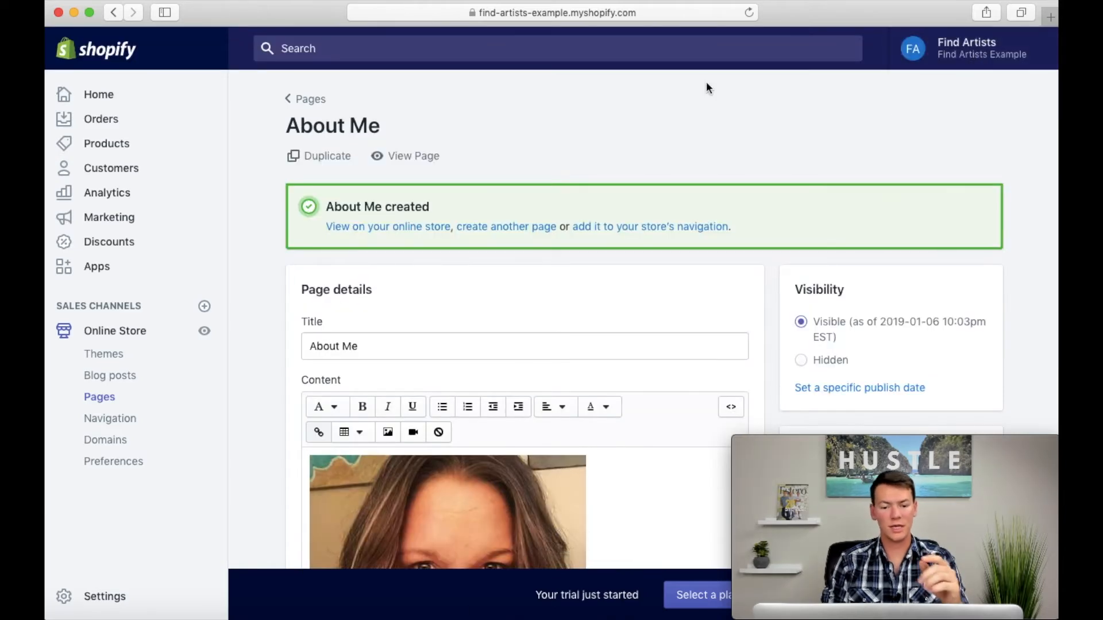
left_click(419, 157)
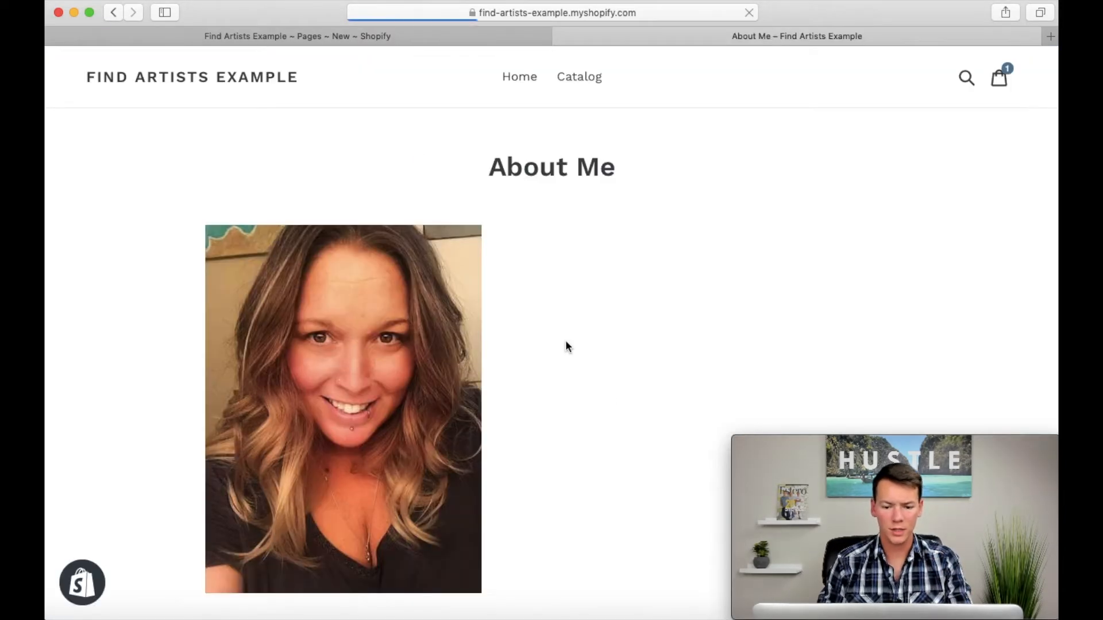
scroll(618, 428, "down", 3)
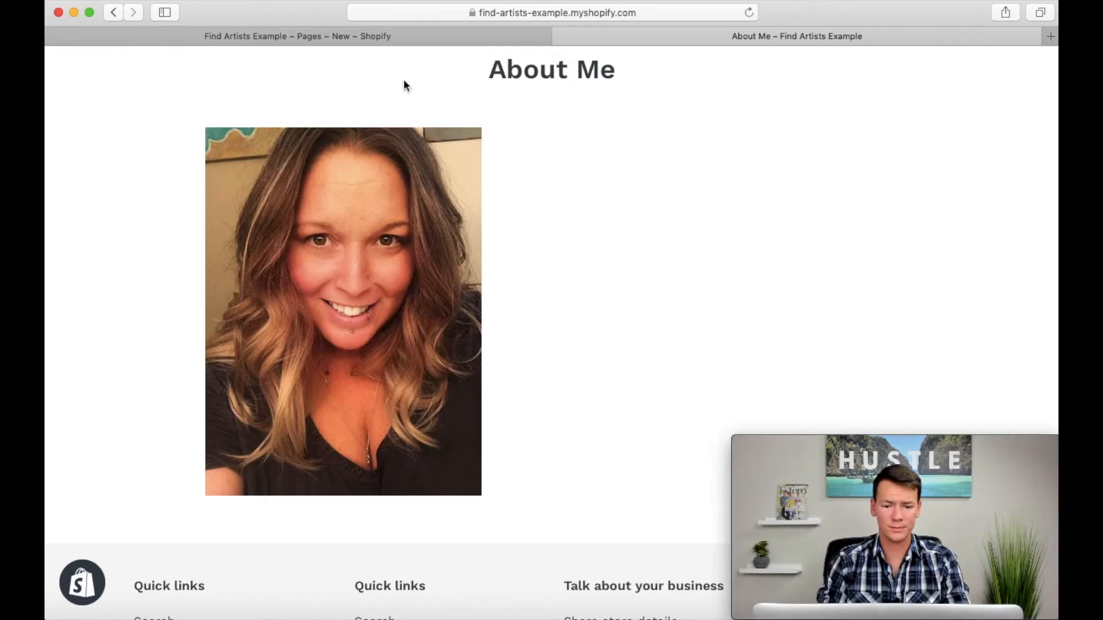
Step: Return to the page editor, set the portrait's alignment to center, and save the About Me page
left_click(560, 37)
scroll(560, 263, "down", 5)
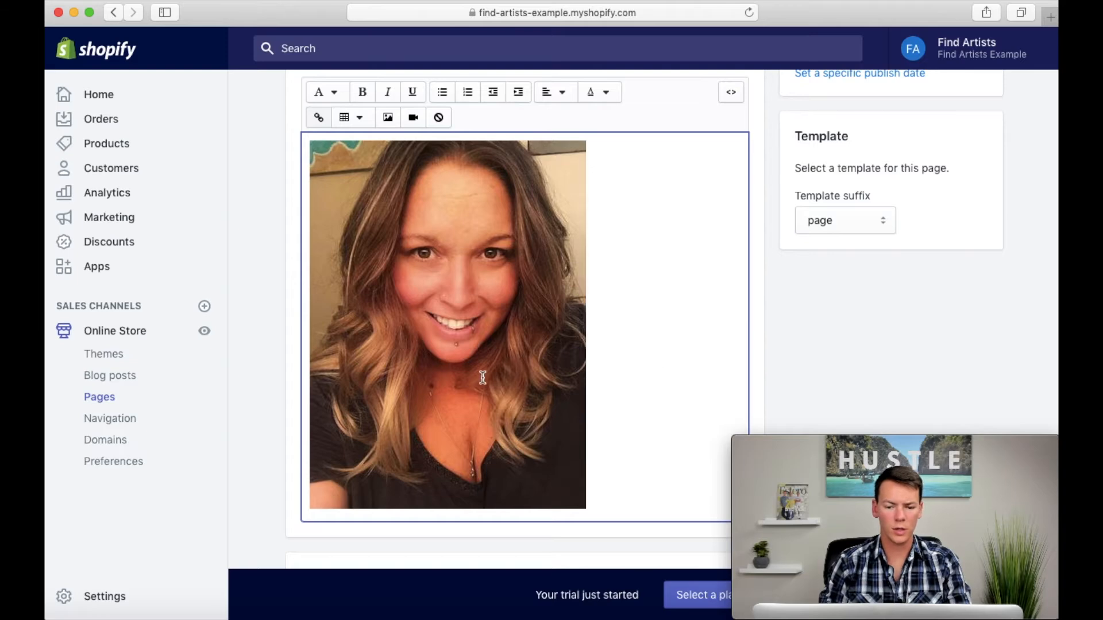
left_click(482, 376)
left_click(482, 378)
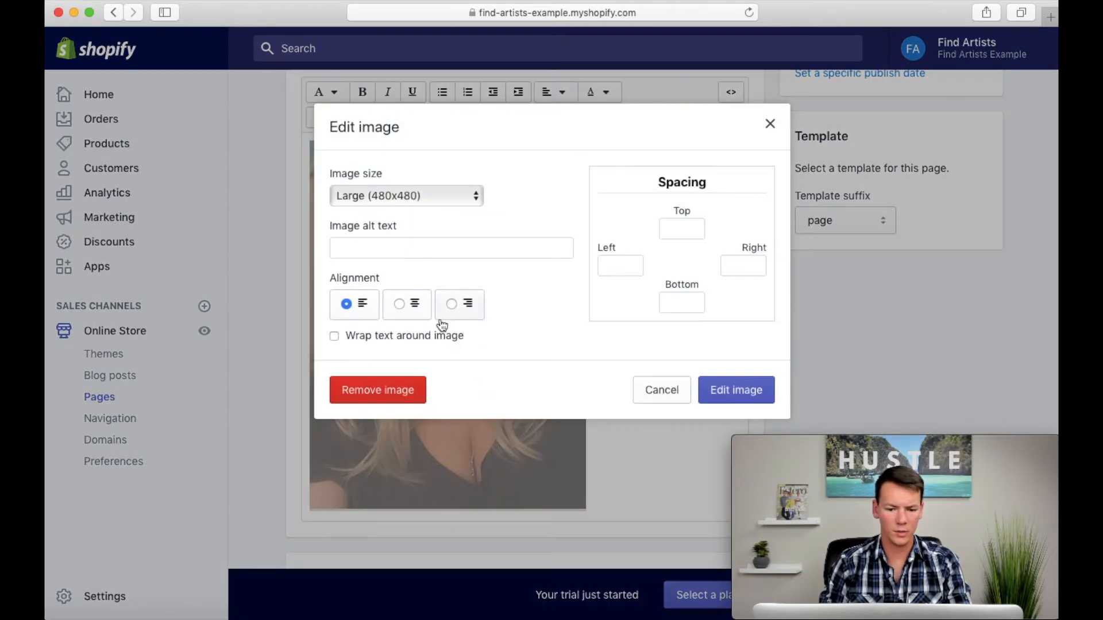
left_click(400, 306)
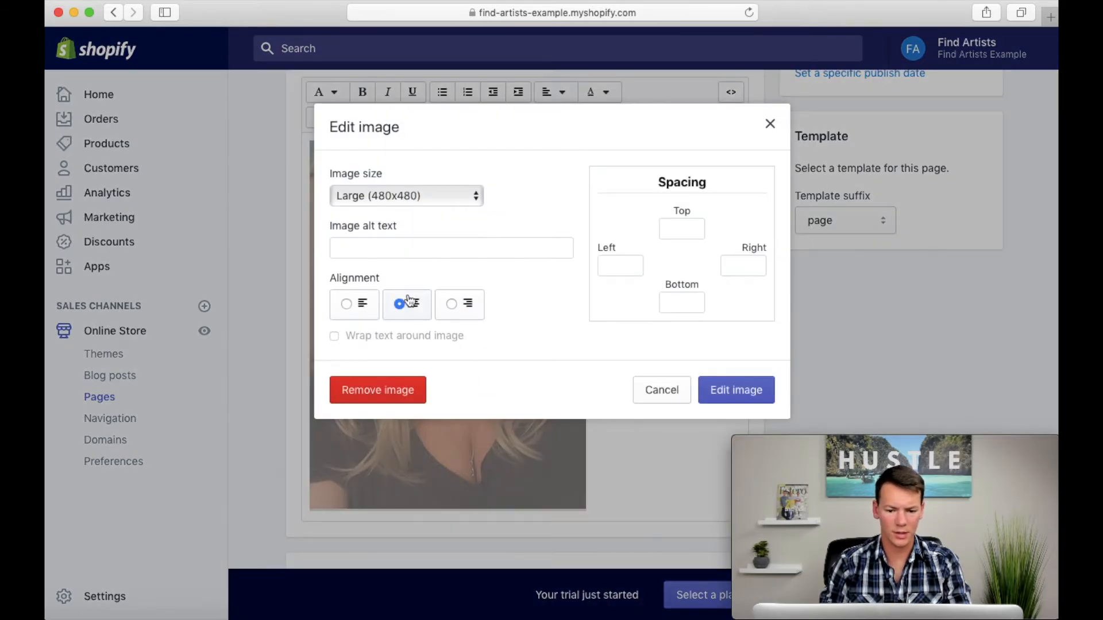
left_click(738, 397)
scroll(737, 386, "up", 3)
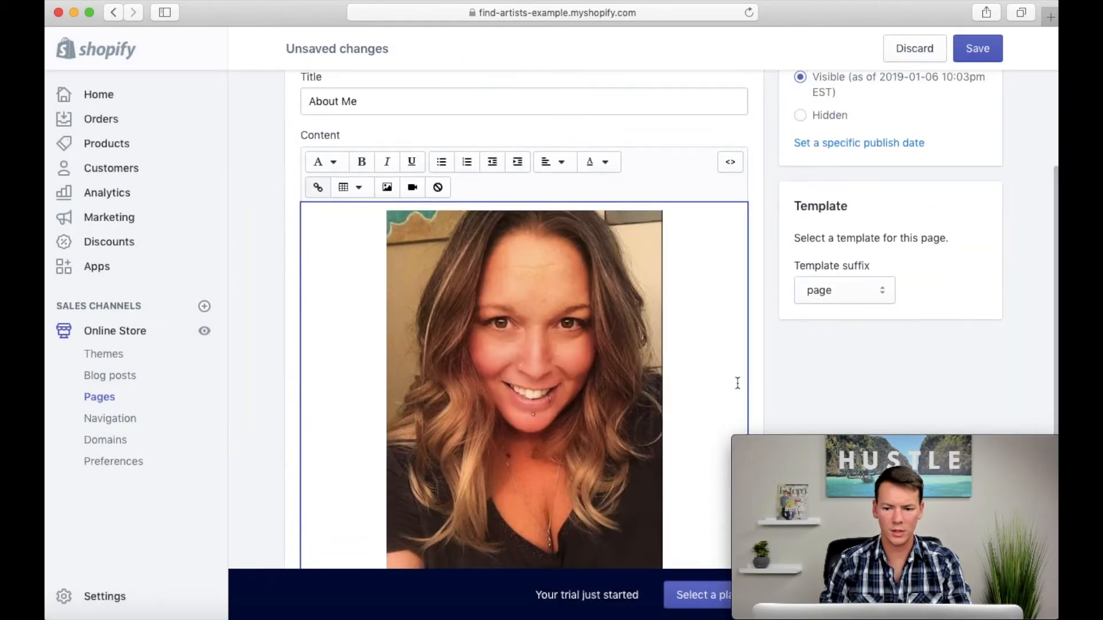
left_click(976, 48)
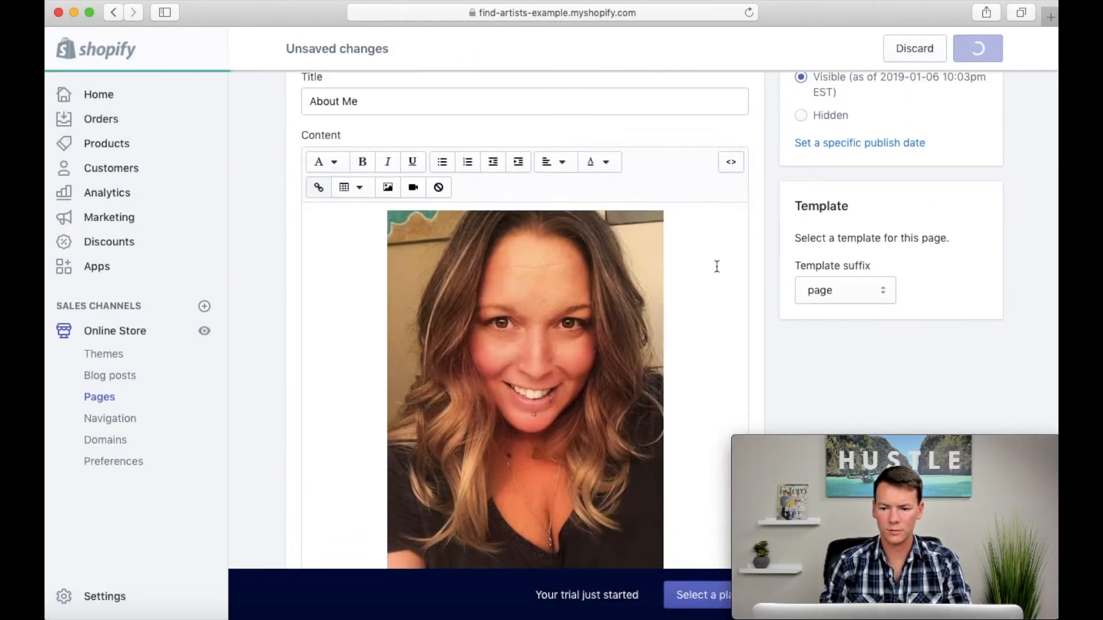
Step: View the saved About Me page on the storefront to check the portrait's alignment, and return to the editor
scroll(716, 265, "up", 3)
scroll(659, 215, "up", 3)
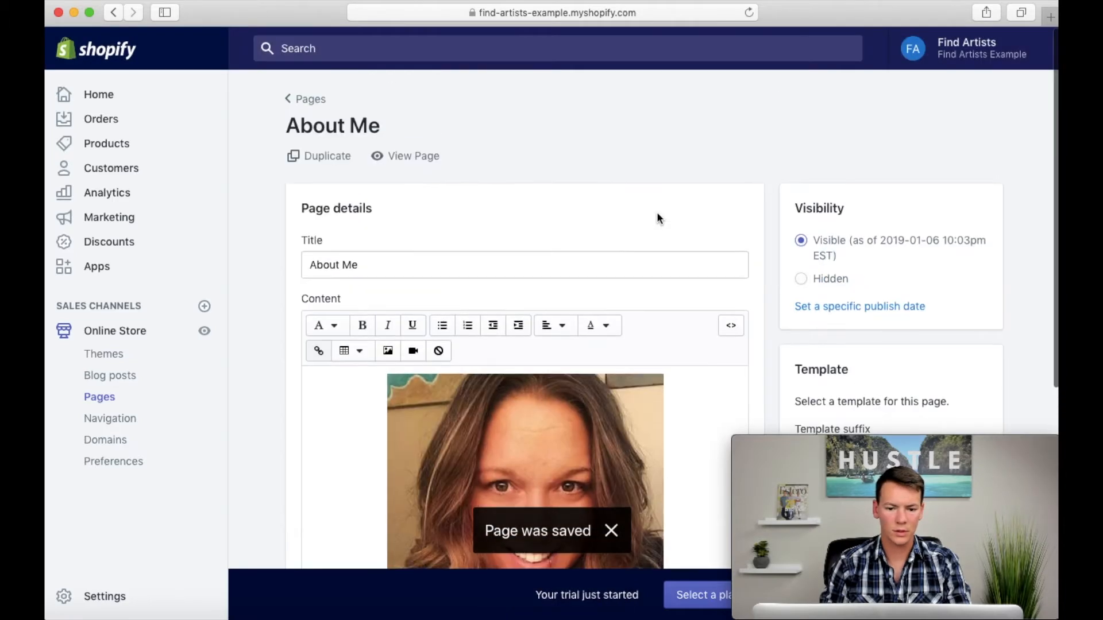
left_click(416, 164)
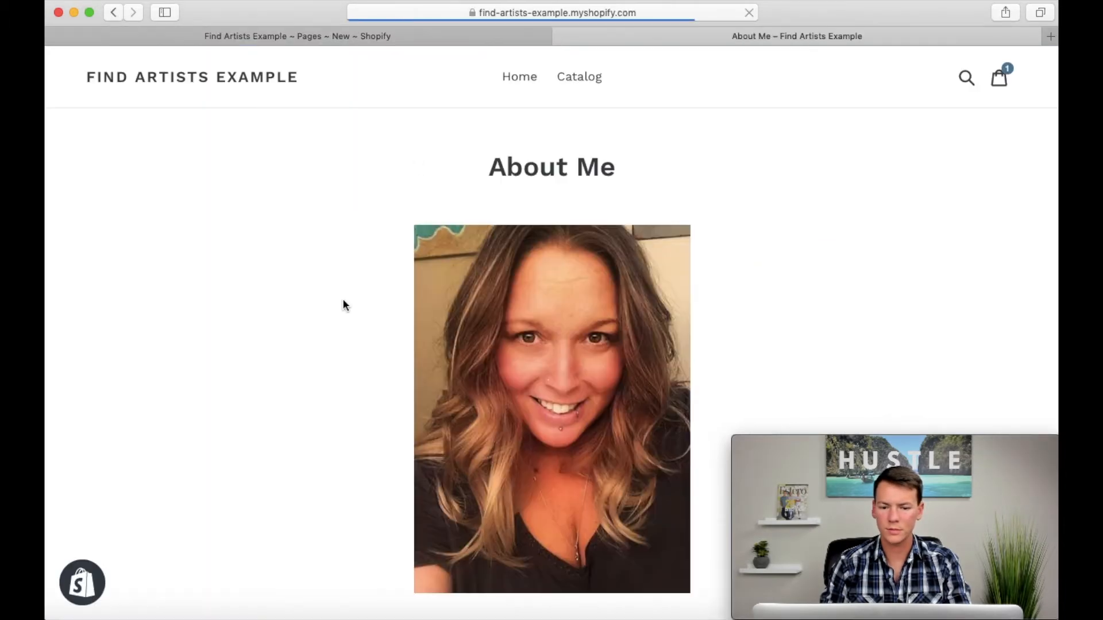
scroll(338, 316, "down", 5)
scroll(332, 329, "up", 5)
left_click(563, 36)
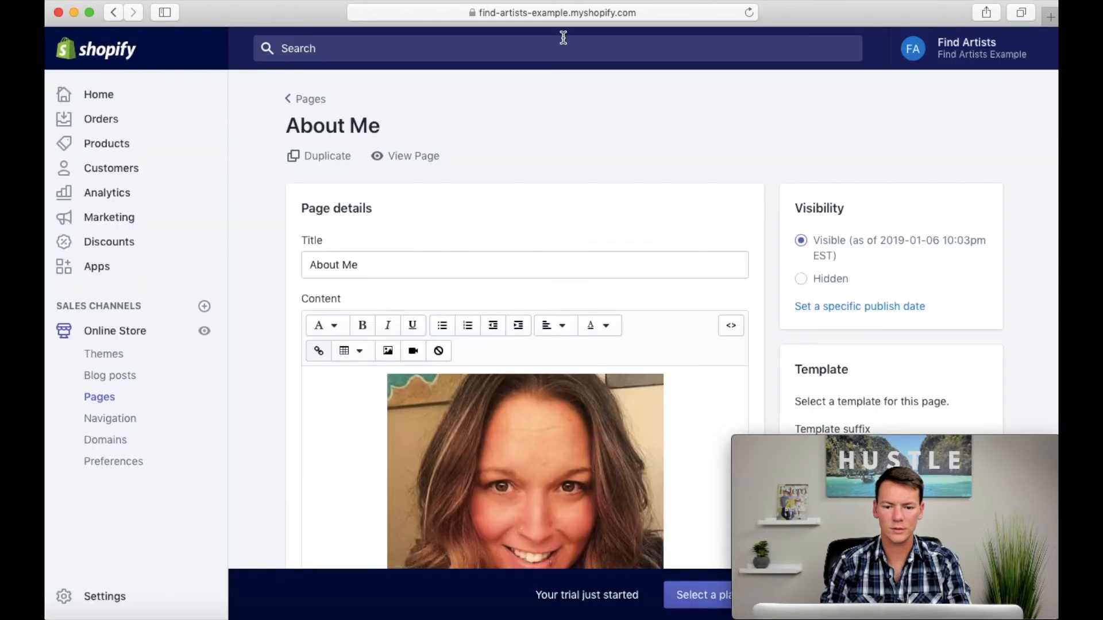
Step: Paste the copied artist biography on a new line below the portrait in the About Me page's content
scroll(598, 406, "down", 5)
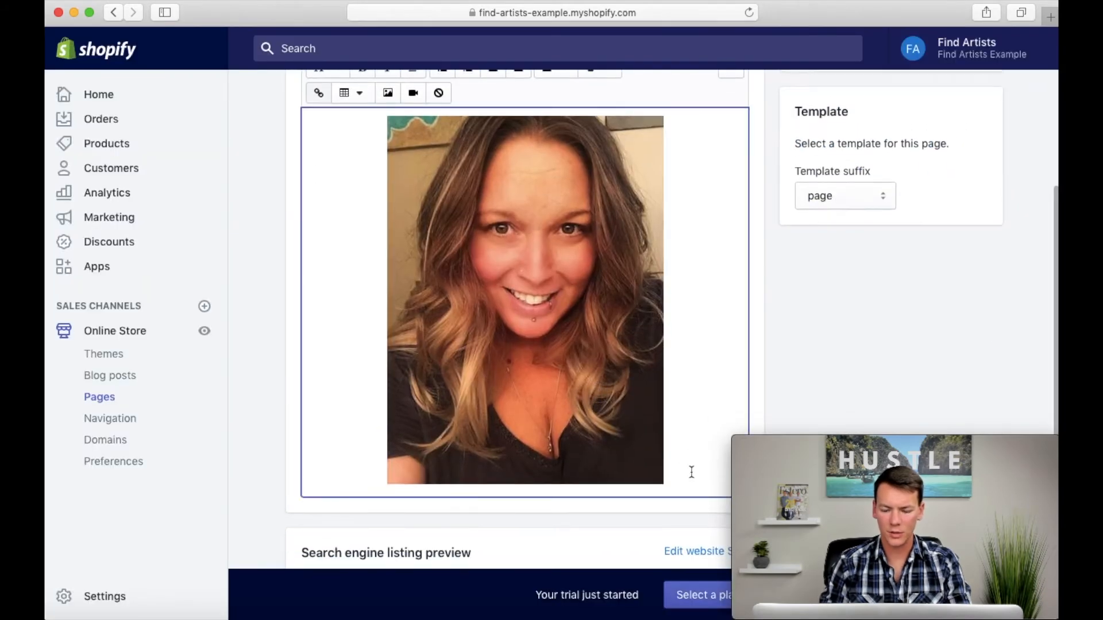
key("Return")
key("super+v")
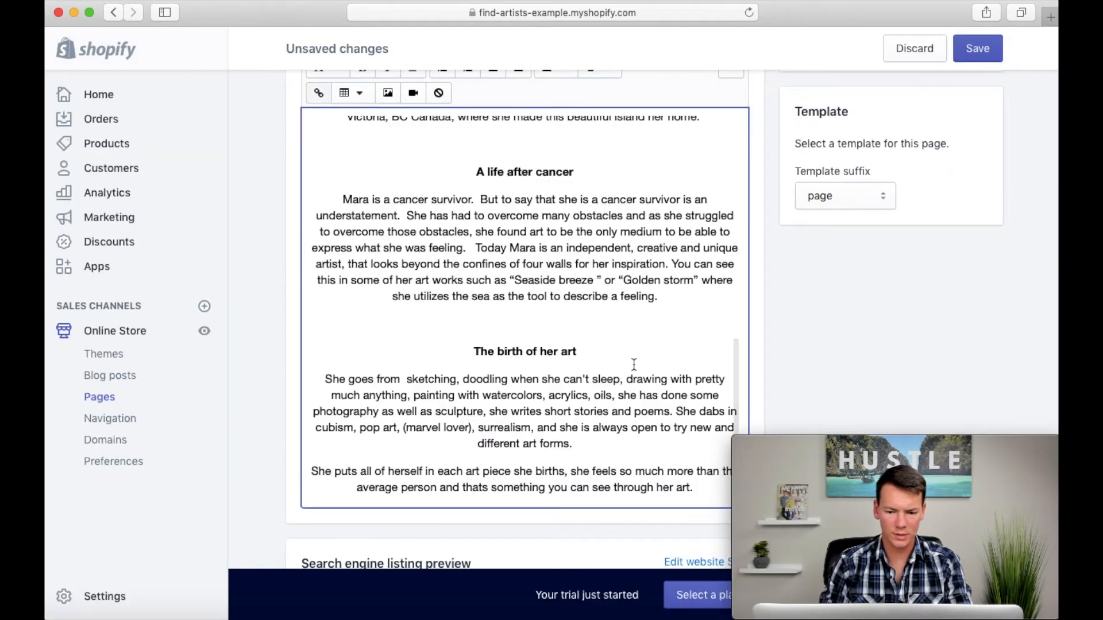
scroll(634, 362, "up", 5)
scroll(634, 362, "down", 3)
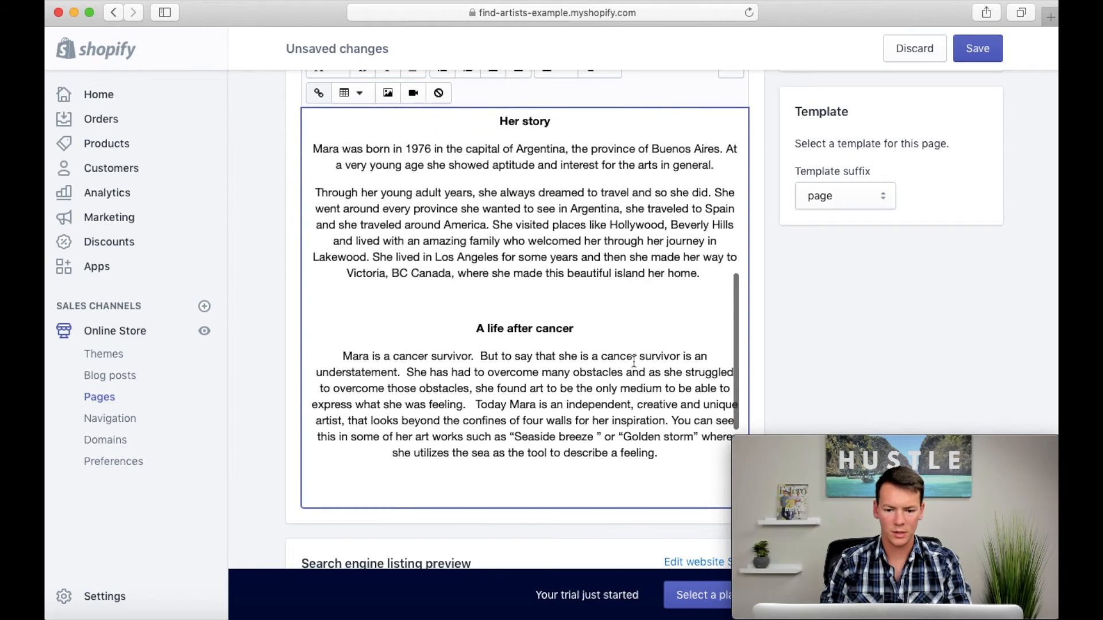
scroll(633, 362, "up", 2)
Step: Try left alignment on the biography text and set it back to center alignment
left_click_drag(495, 197, 721, 525)
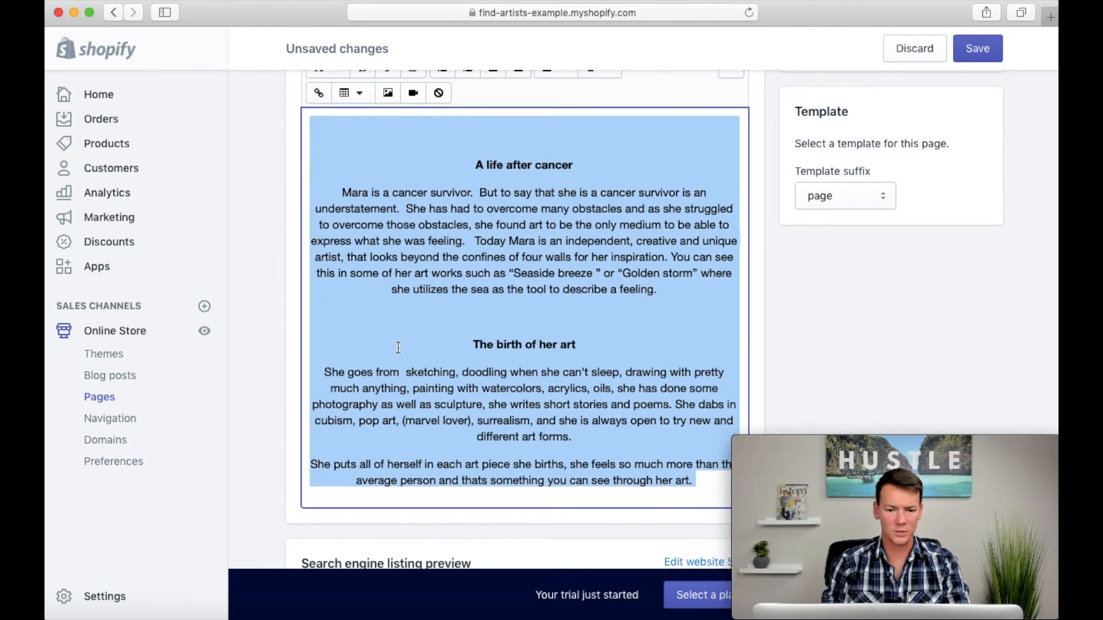
scroll(250, 313, "up", 2)
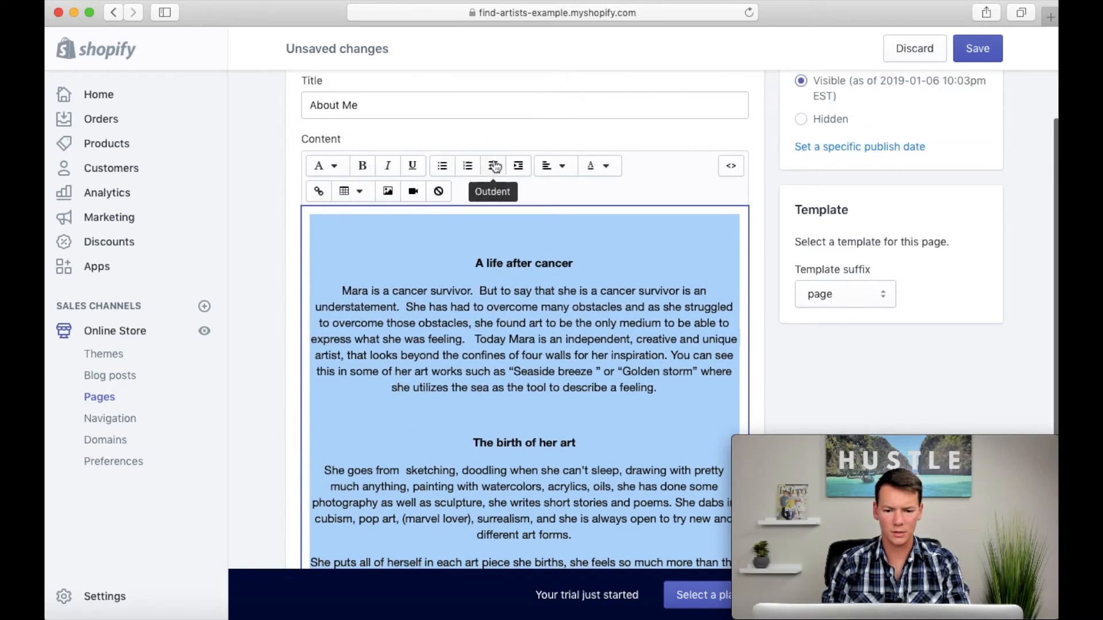
left_click(547, 167)
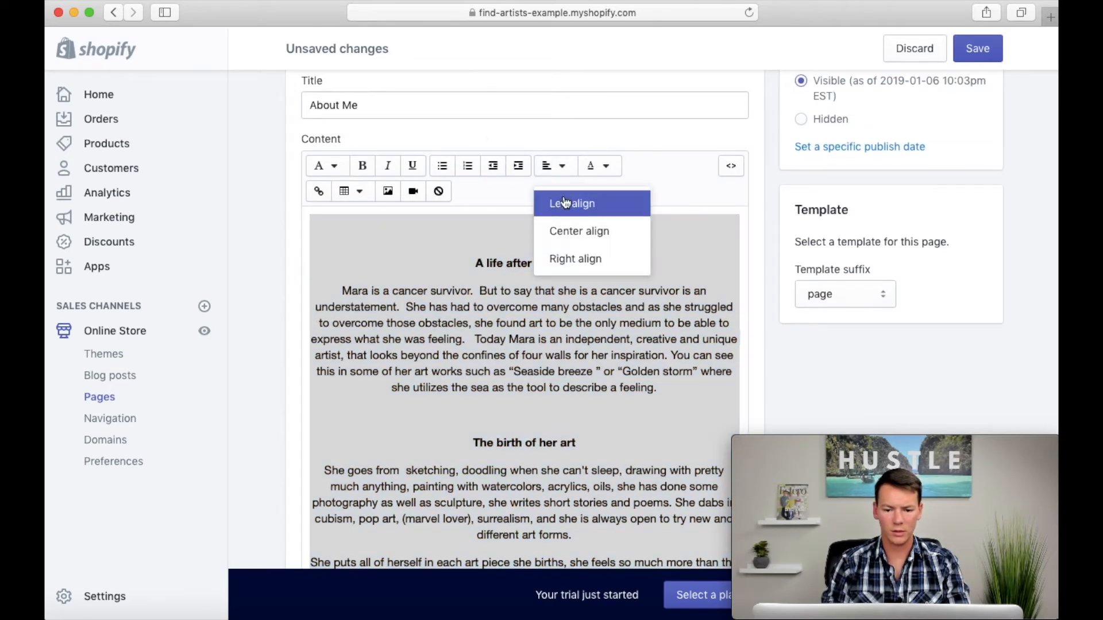
left_click(566, 202)
left_click(553, 168)
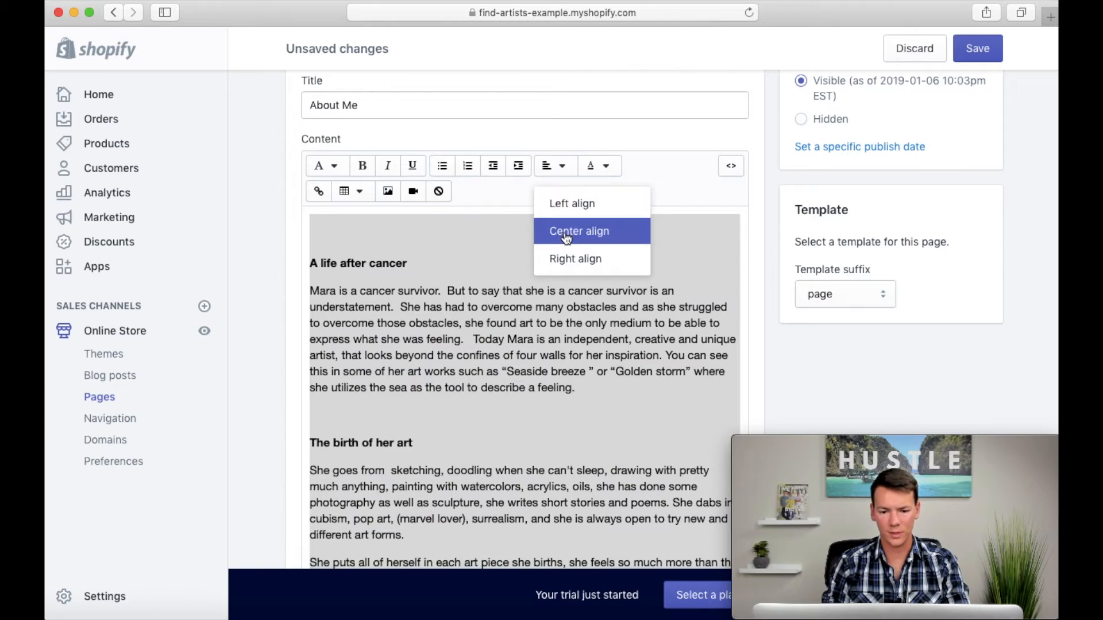
left_click(567, 229)
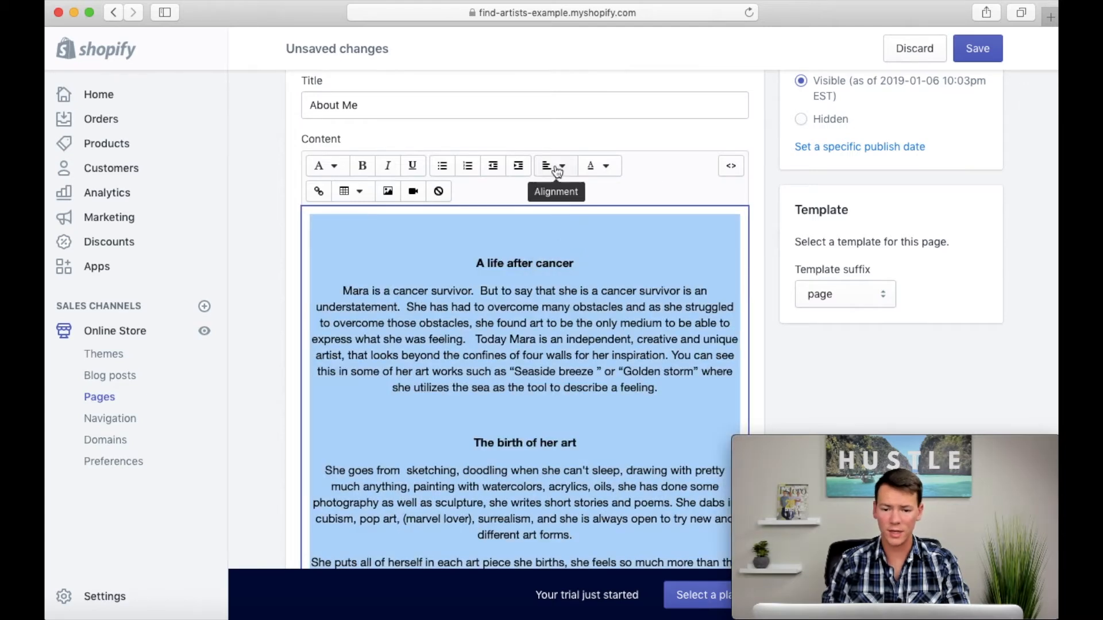
left_click(643, 184)
left_click(552, 332)
Step: Format the titles "A life after cancer" and "The birth of her art" as Heading 2
left_click_drag(578, 263, 447, 266)
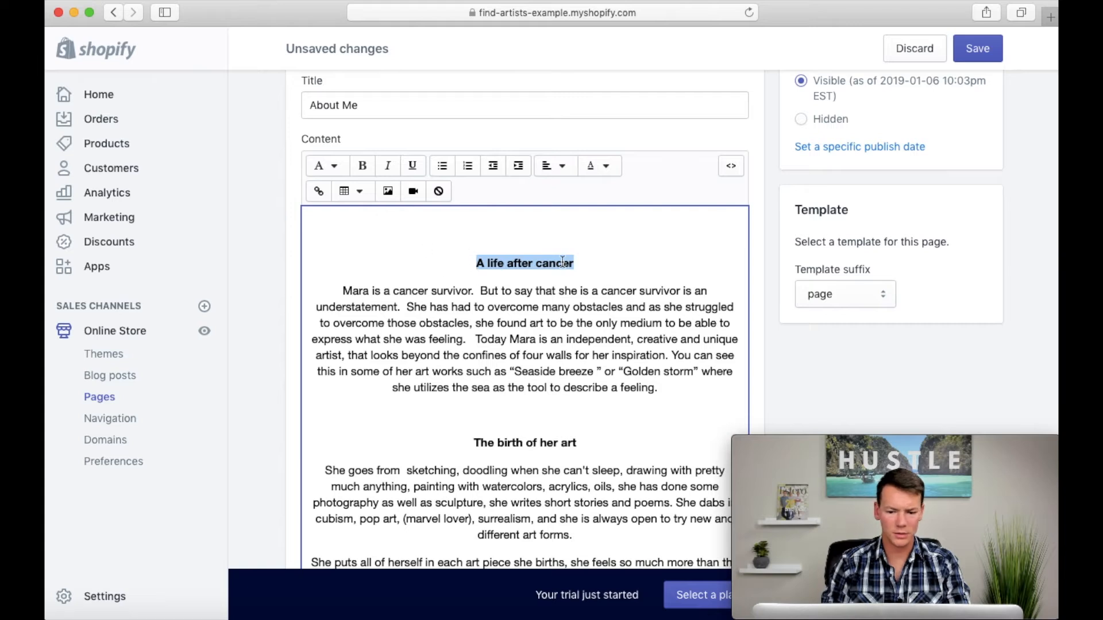
left_click(325, 166)
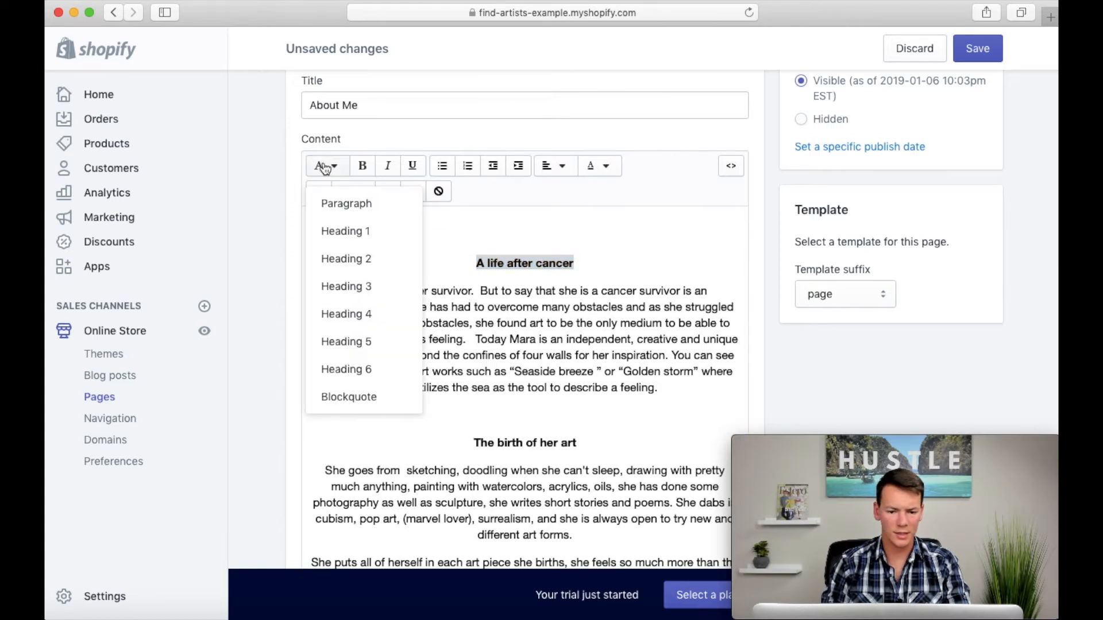
left_click(351, 262)
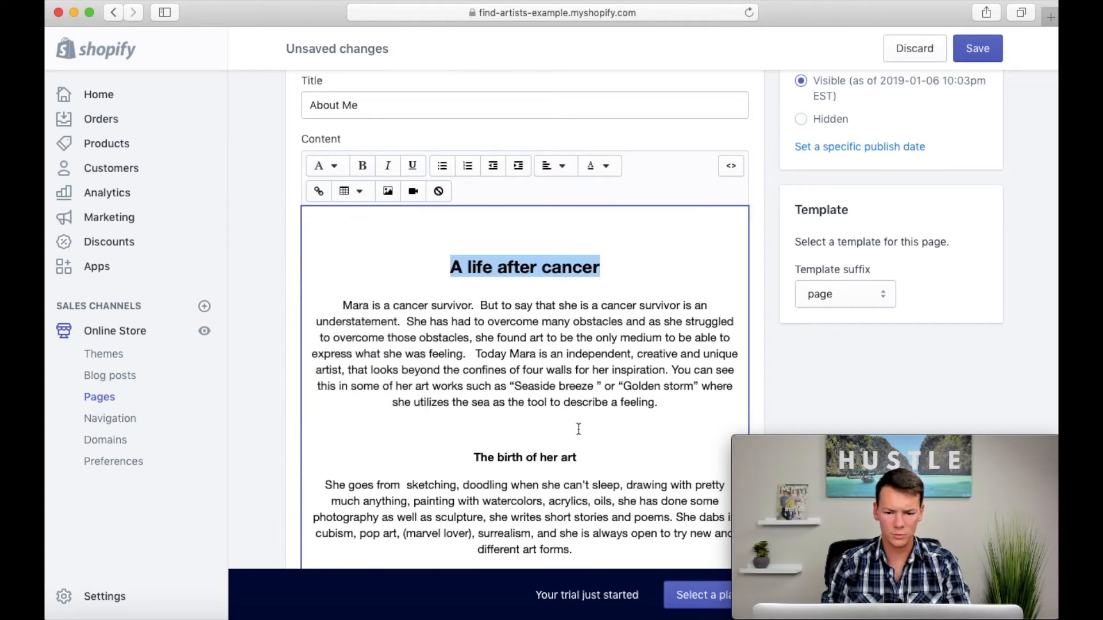
left_click_drag(589, 446, 448, 442)
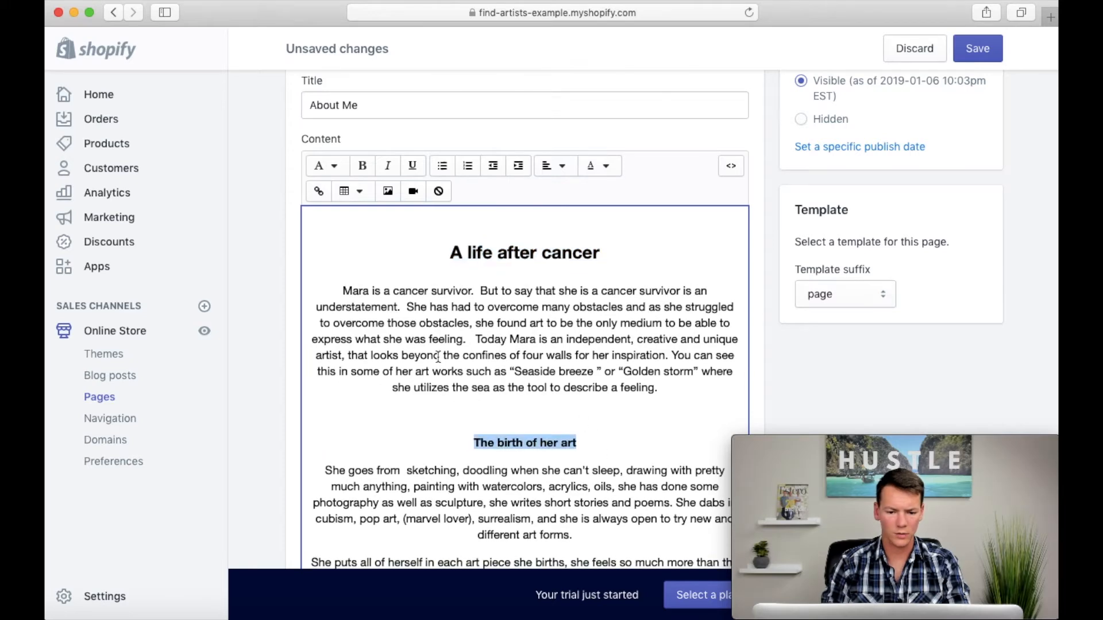
left_click(325, 166)
left_click(356, 257)
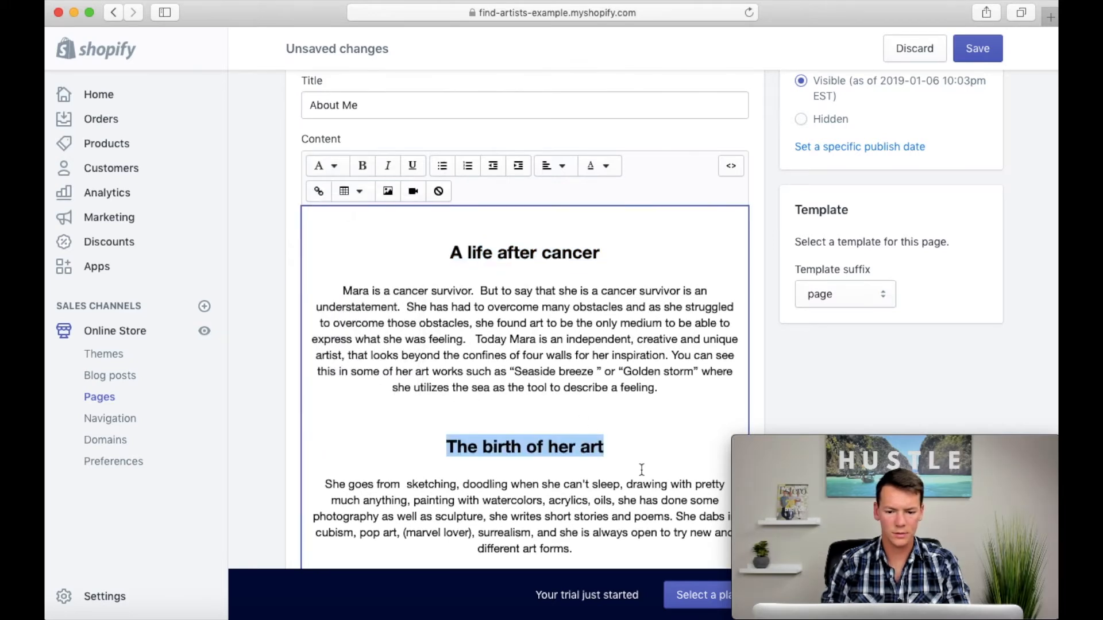
Step: Format the title "Her story" below the portrait as Heading 2
scroll(643, 475, "down", 7)
scroll(642, 470, "up", 2)
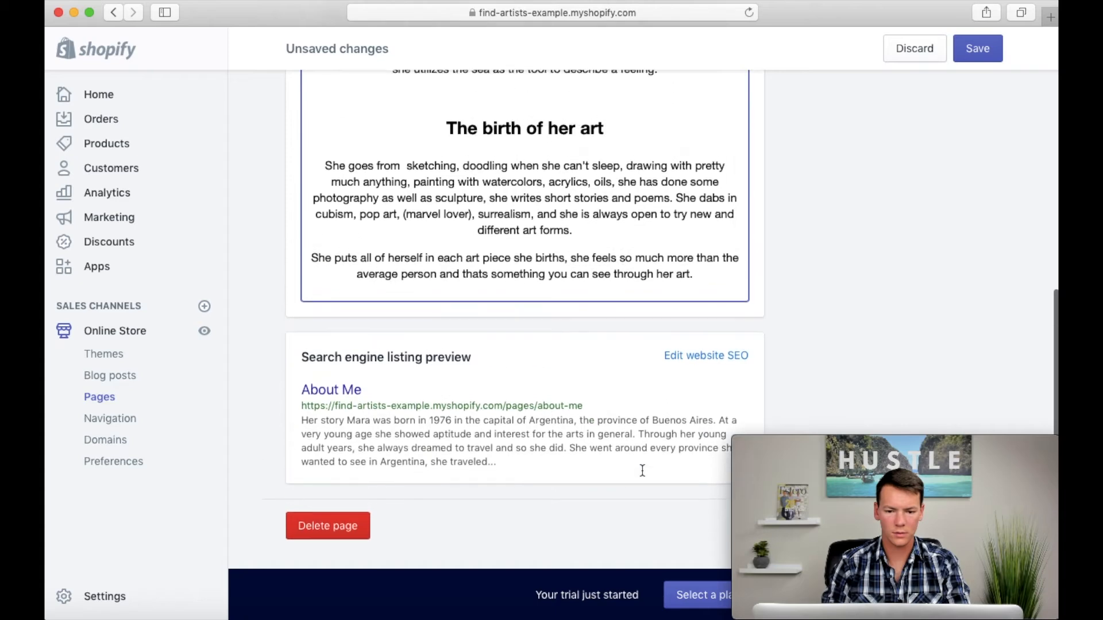
scroll(567, 138, "up", 10)
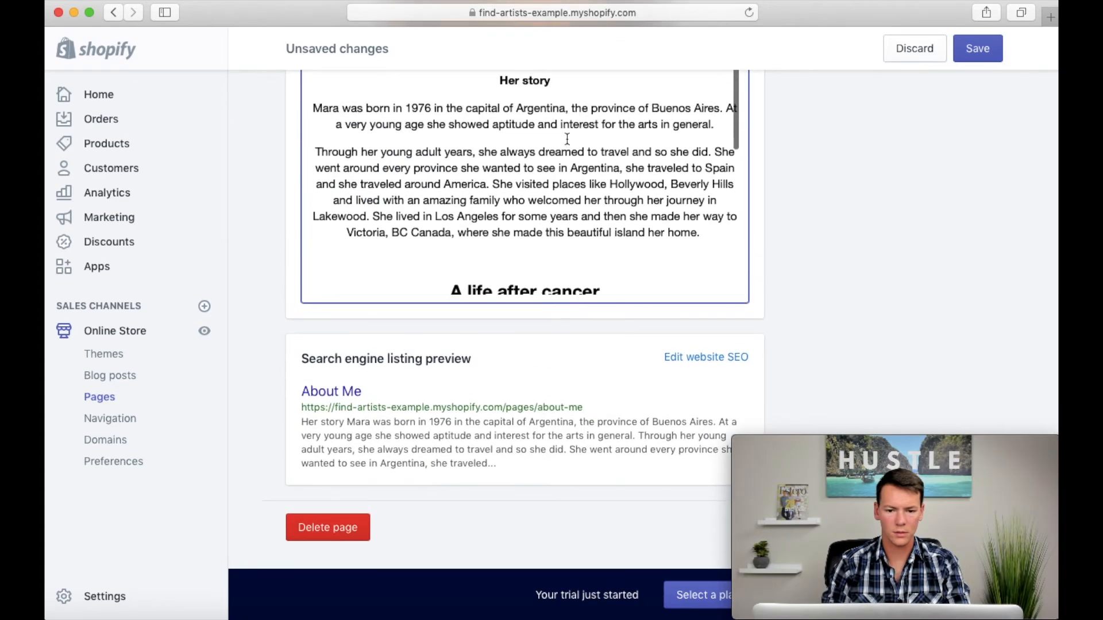
left_click_drag(559, 154, 468, 155)
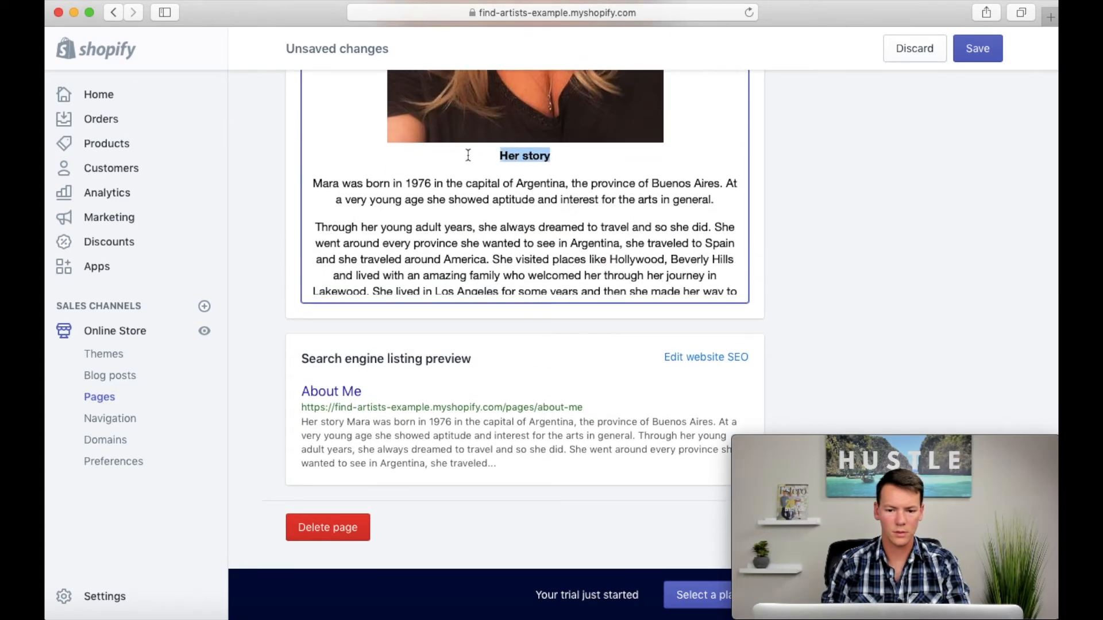
scroll(289, 295, "up", 5)
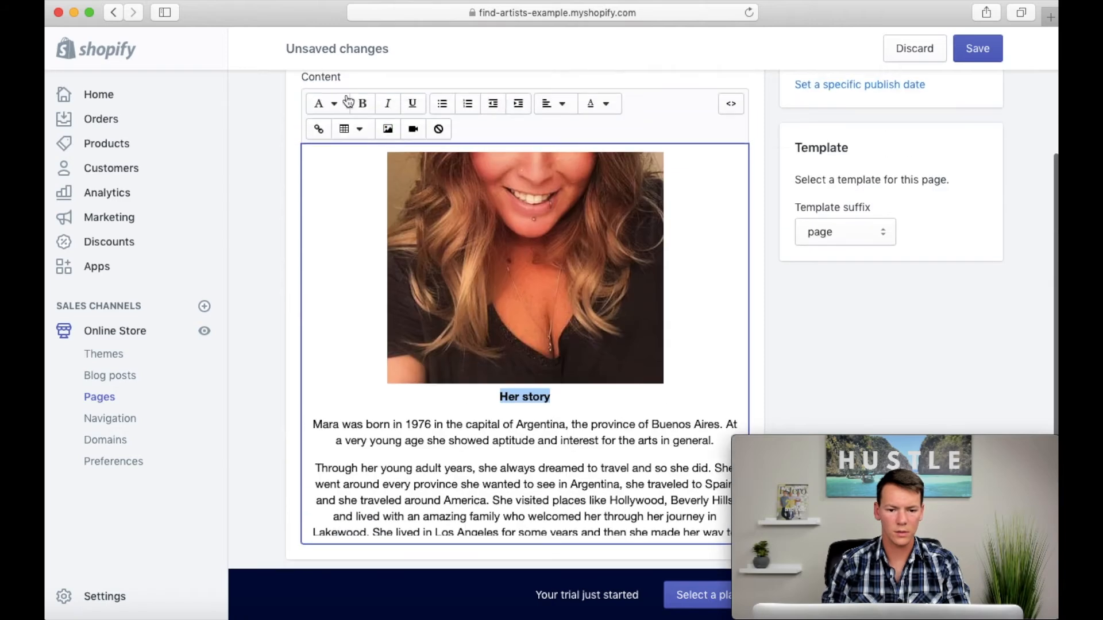
left_click(336, 113)
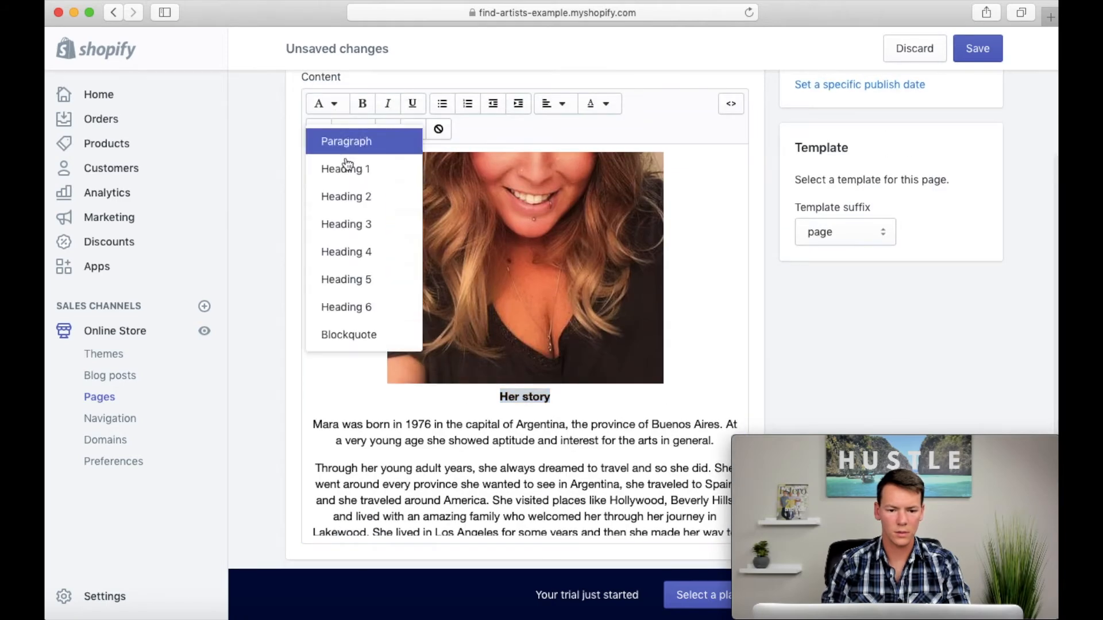
left_click(346, 197)
left_click(504, 454)
scroll(506, 454, "down", 4)
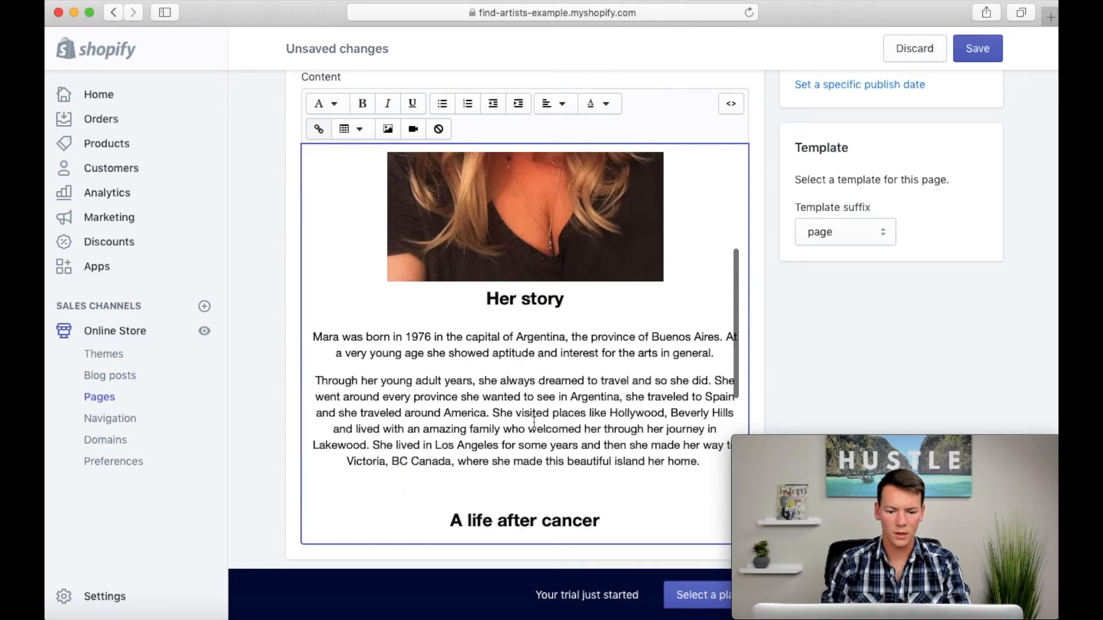
left_click_drag(544, 430, 369, 372)
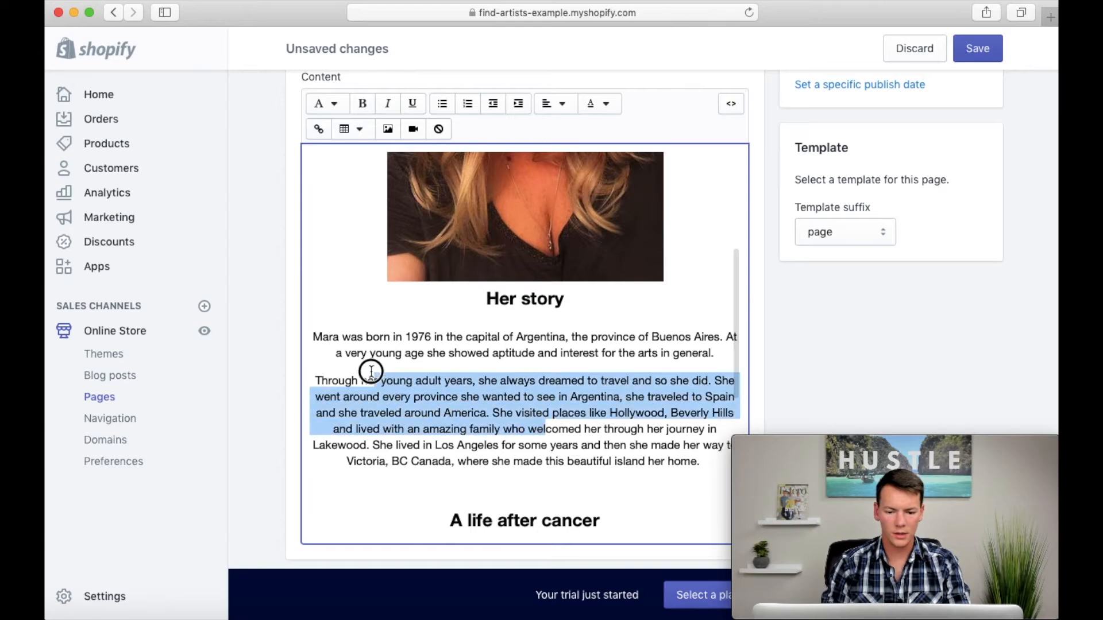
left_click(321, 104)
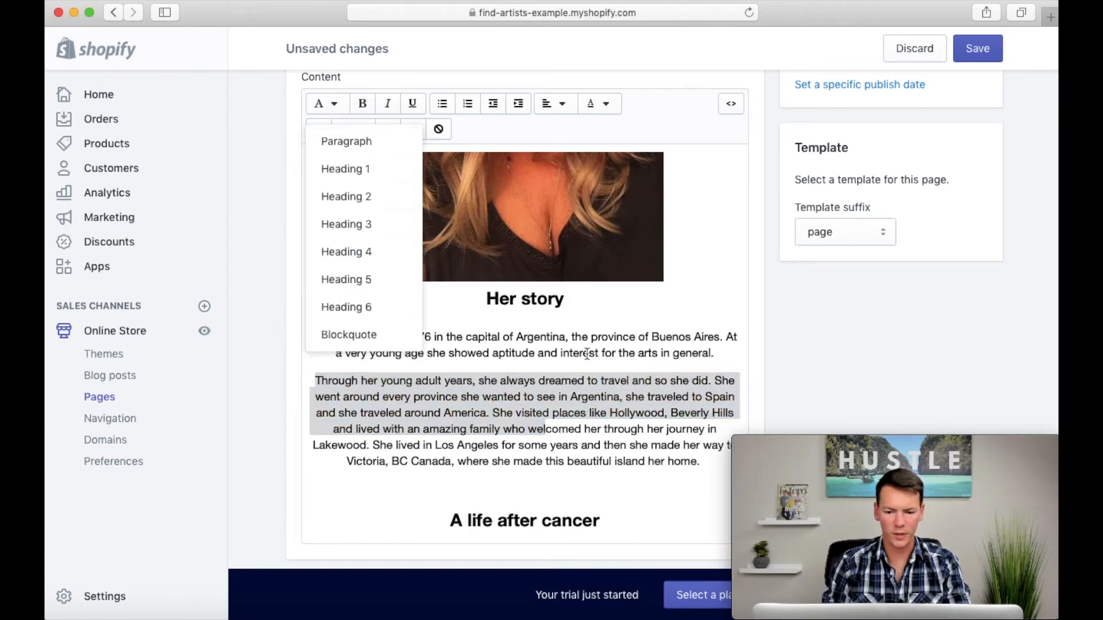
left_click(598, 422)
Step: Save the About Me page with its biography text and formatted headings
scroll(768, 359, "up", 3)
left_click(979, 50)
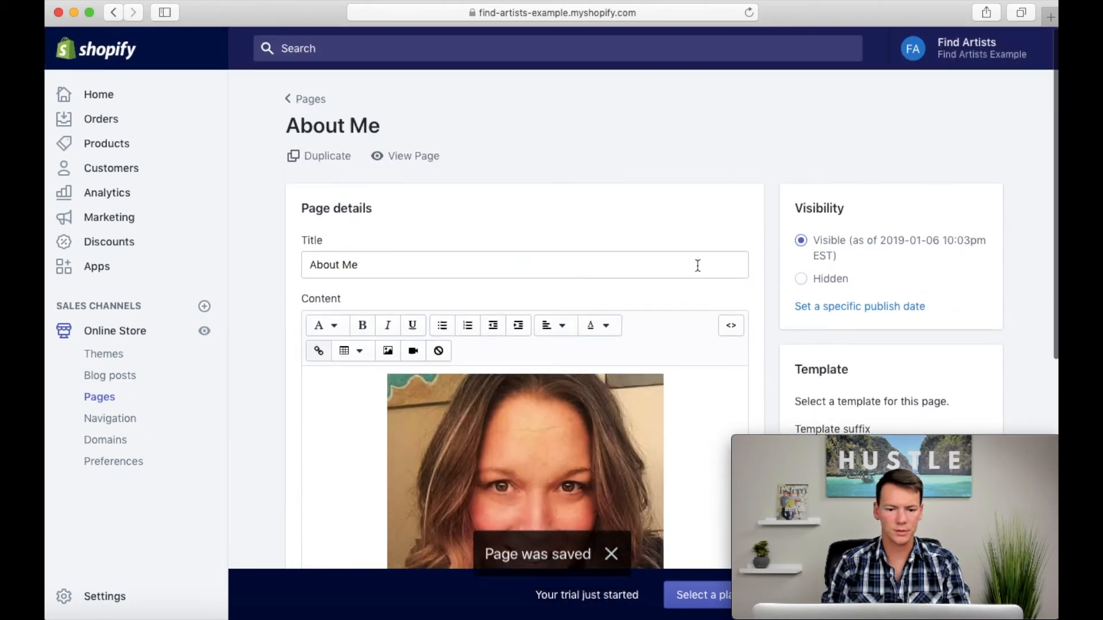
Step: View the published About Me page from portrait to closing text, and return to the store admin
left_click(412, 158)
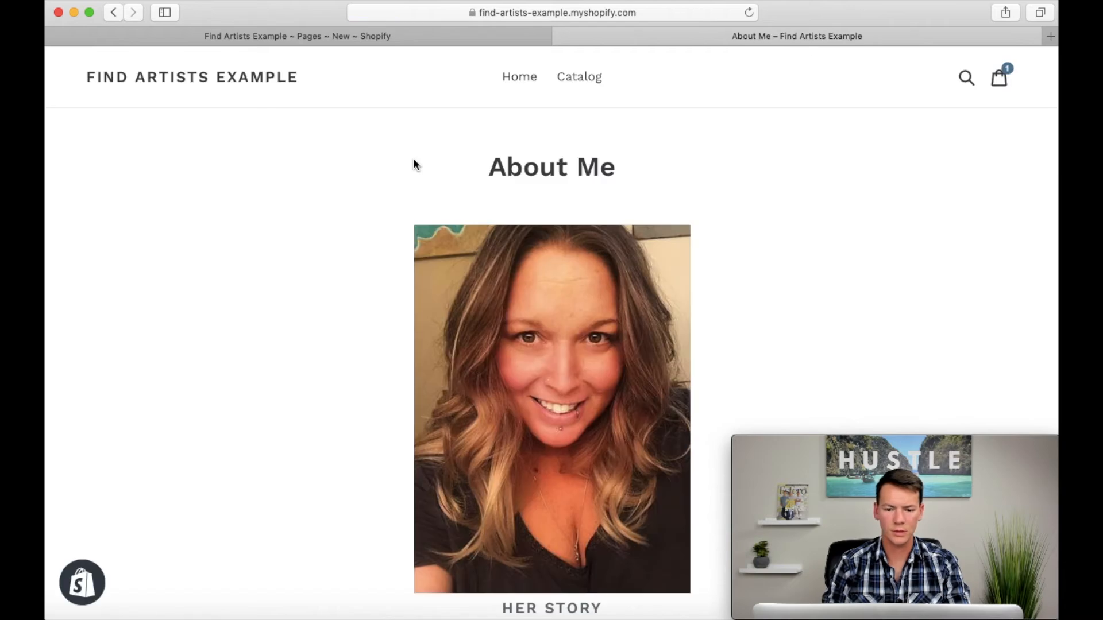
scroll(328, 377, "down", 15)
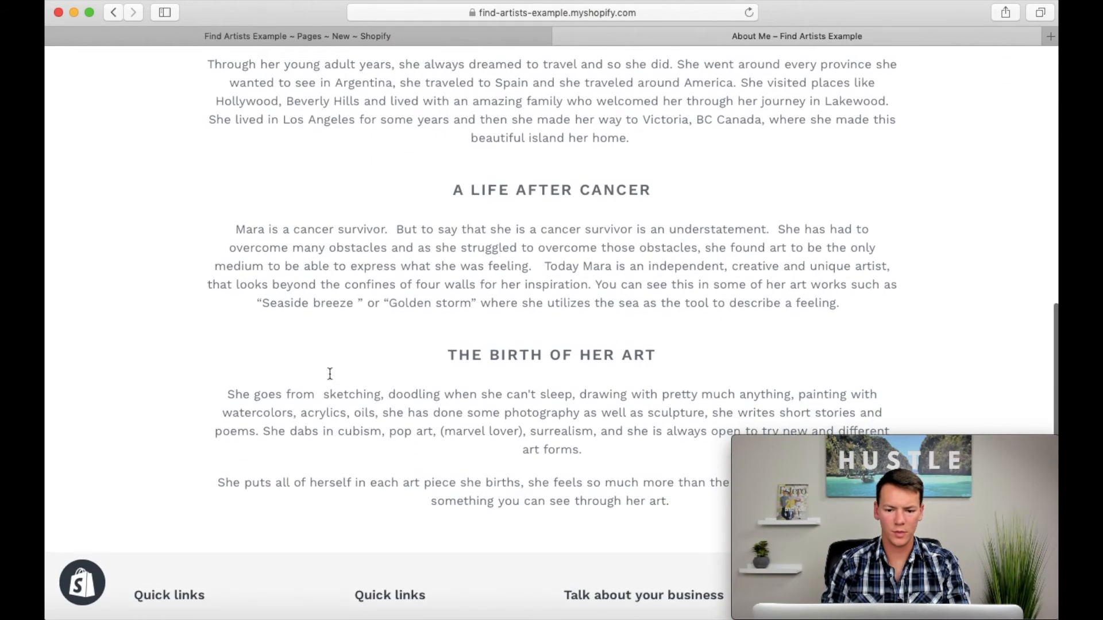
scroll(329, 374, "up", 20)
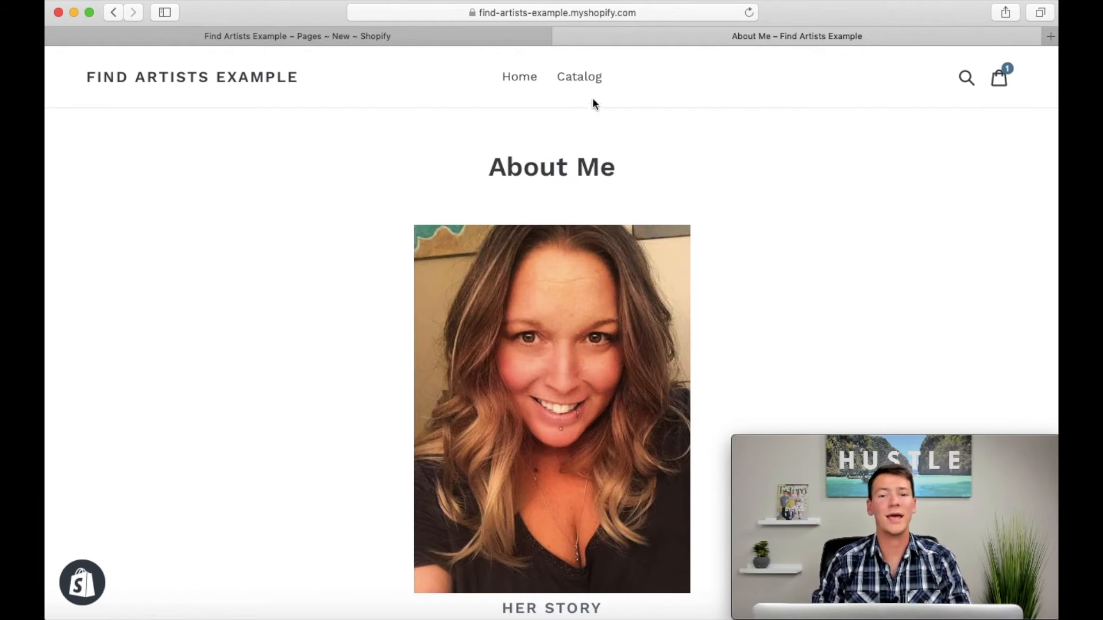
left_click(561, 37)
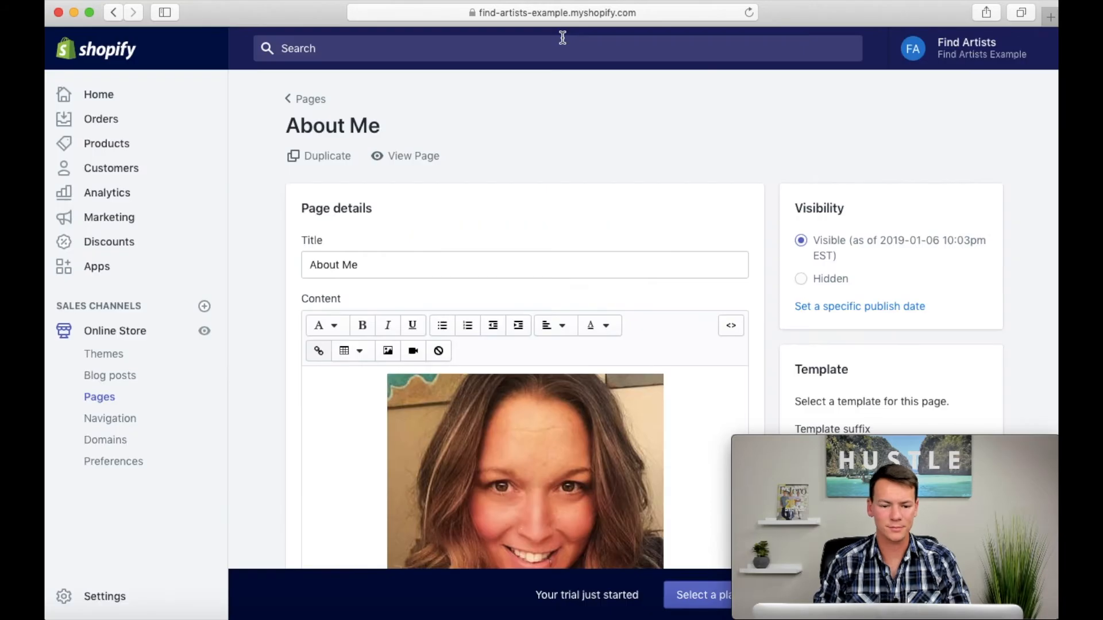
Step: Add an "About Me" item to the store's Main menu, linked to the About Me page
left_click(118, 420)
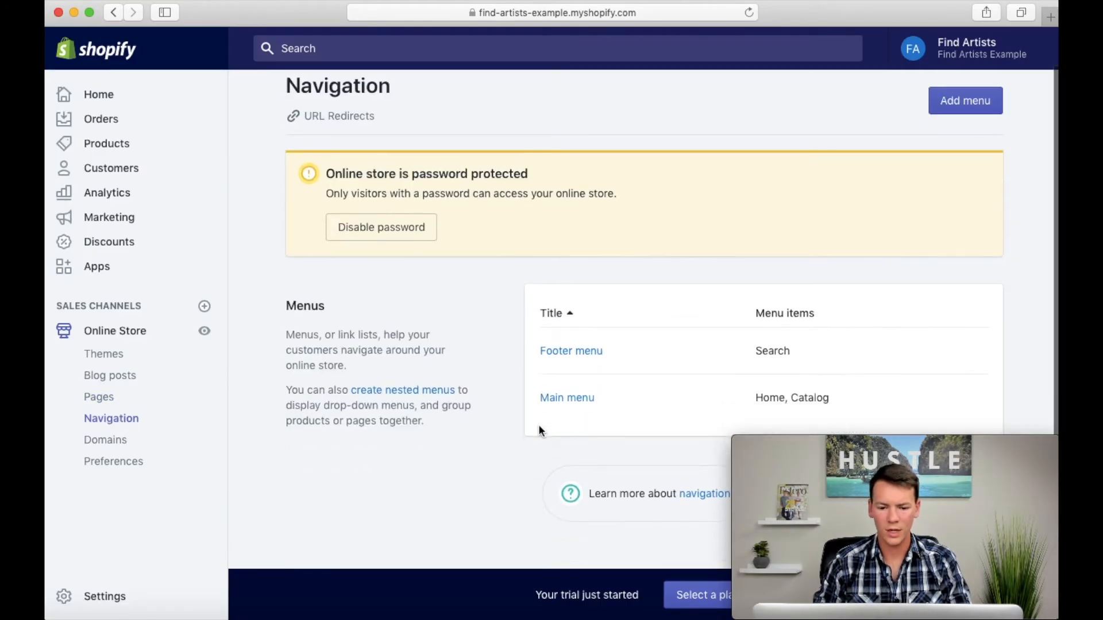
left_click(573, 405)
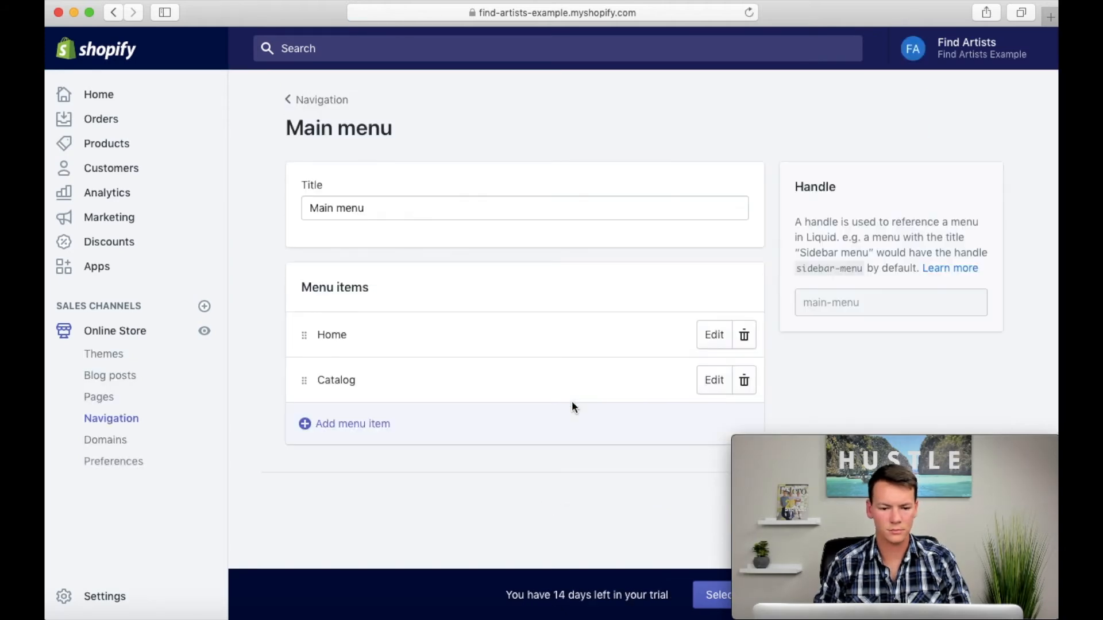
left_click(352, 425)
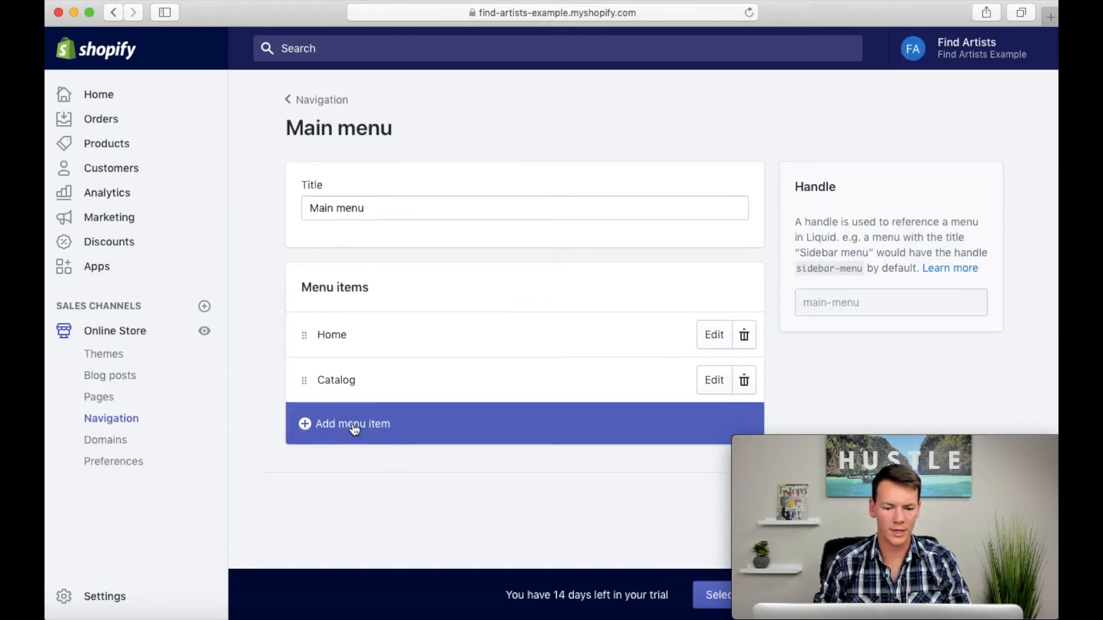
left_click(408, 320)
type("About Me")
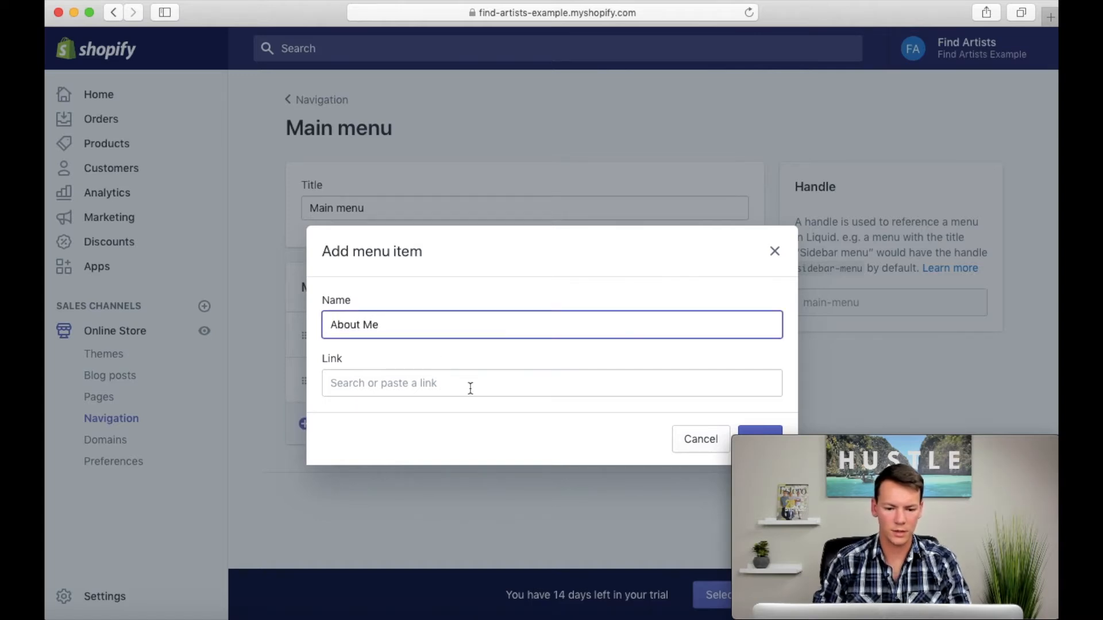
left_click(470, 385)
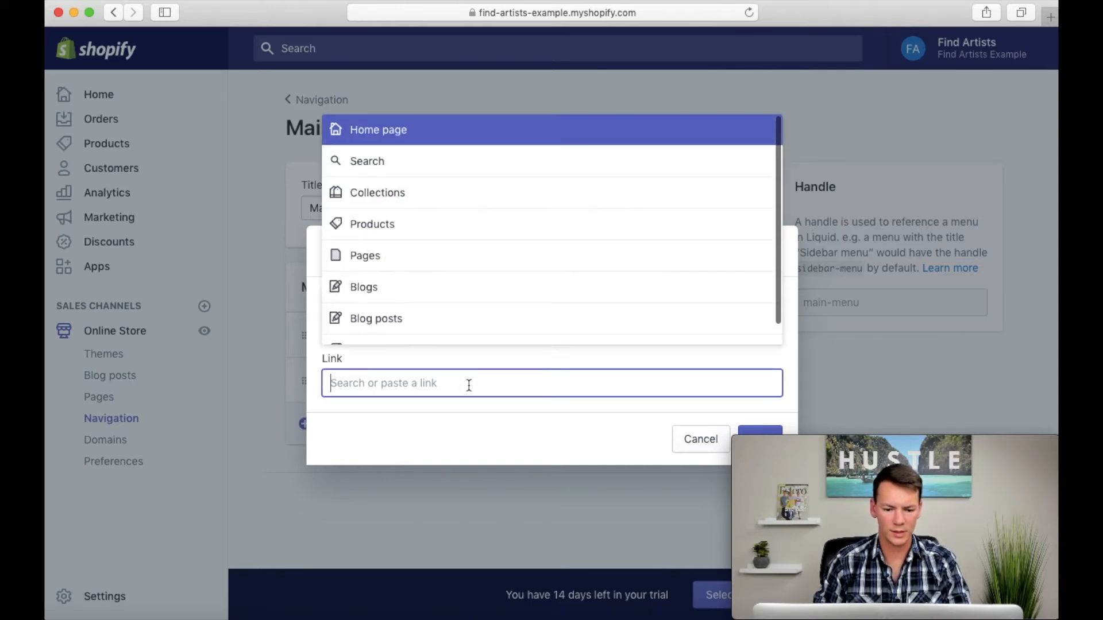
left_click(400, 255)
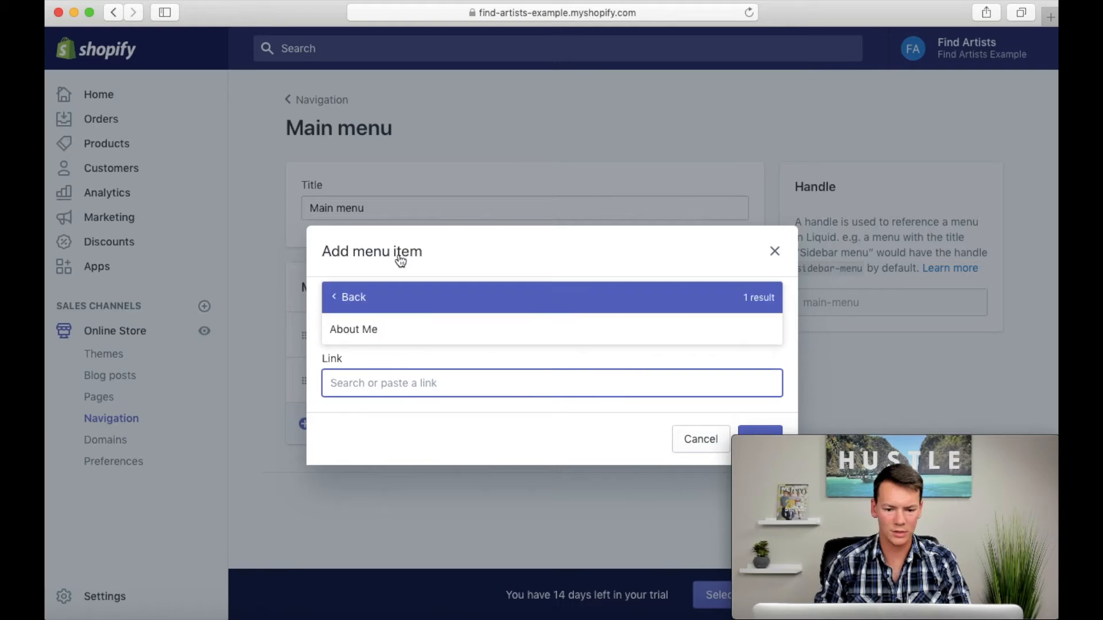
left_click(370, 329)
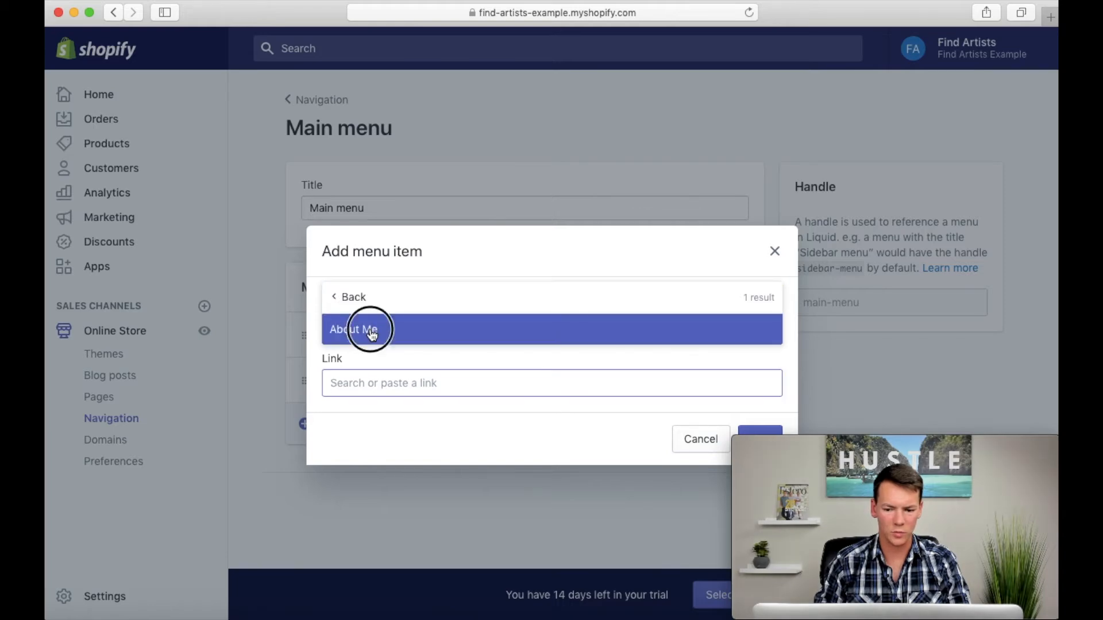
left_click(752, 432)
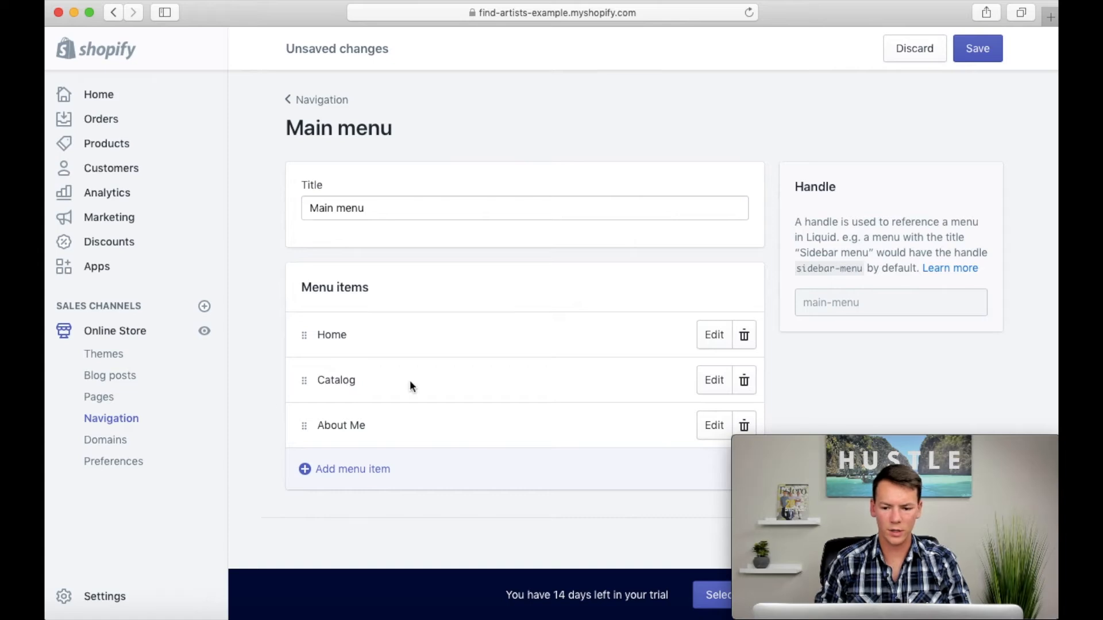
Step: Rename the Catalog menu item to "All Art" and save the Main menu
left_click(710, 384)
left_click_drag(380, 333, 305, 330)
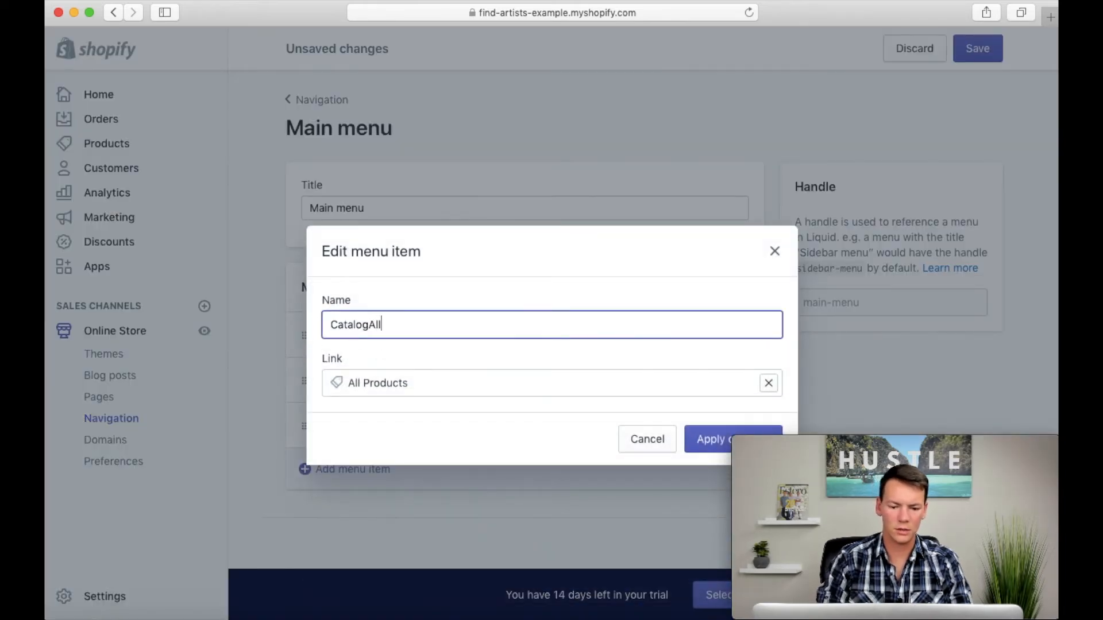
key("BackSpace")
key("BackSpace")
type("All Art")
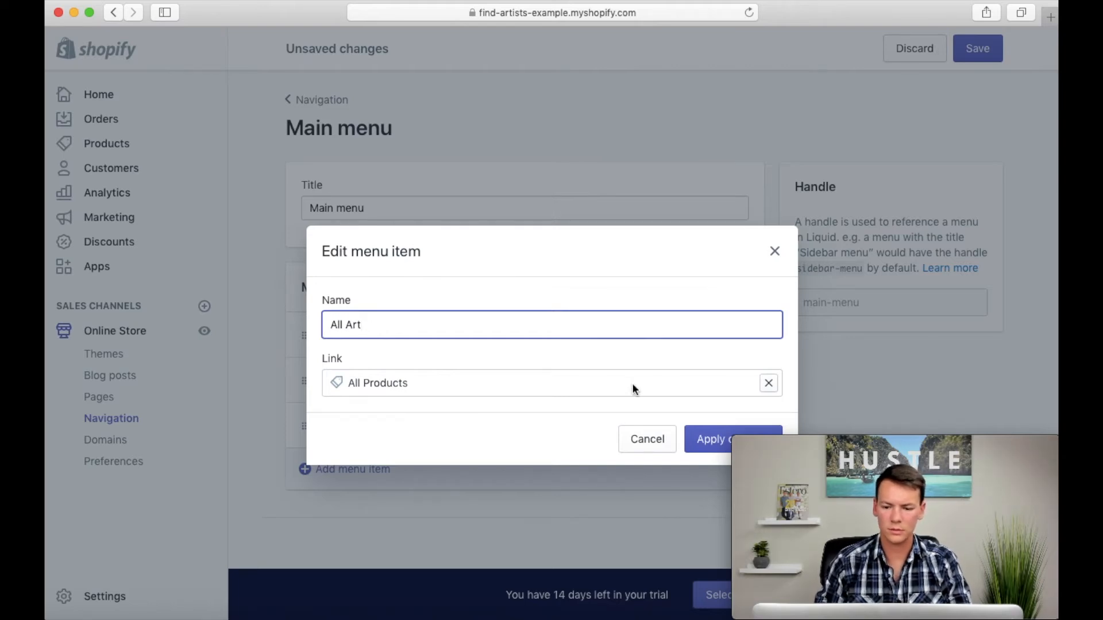
left_click(713, 447)
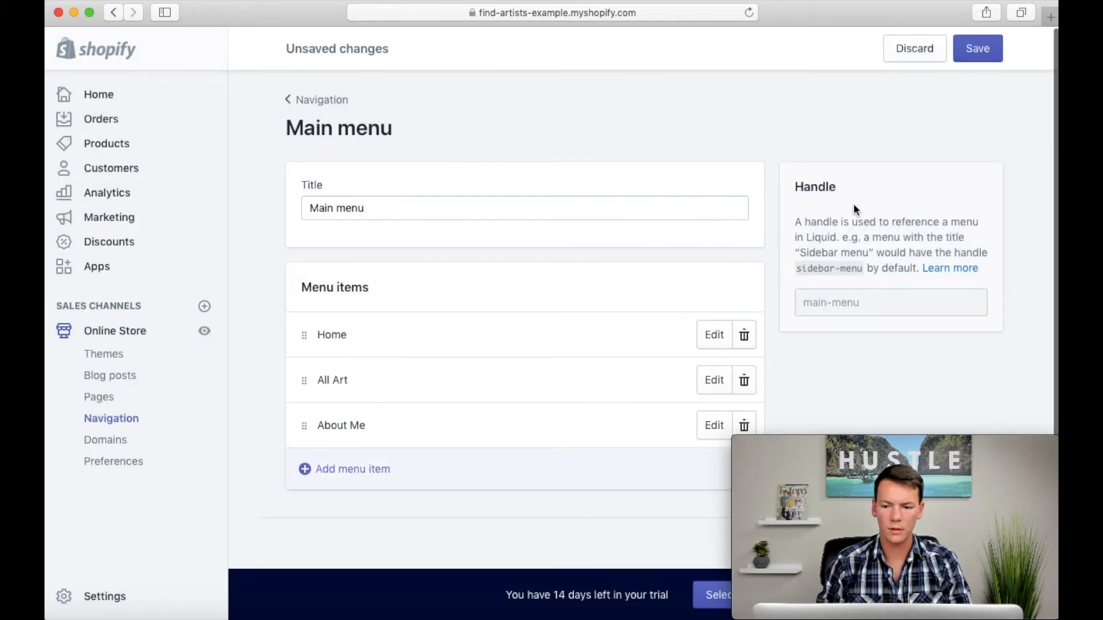
left_click(973, 51)
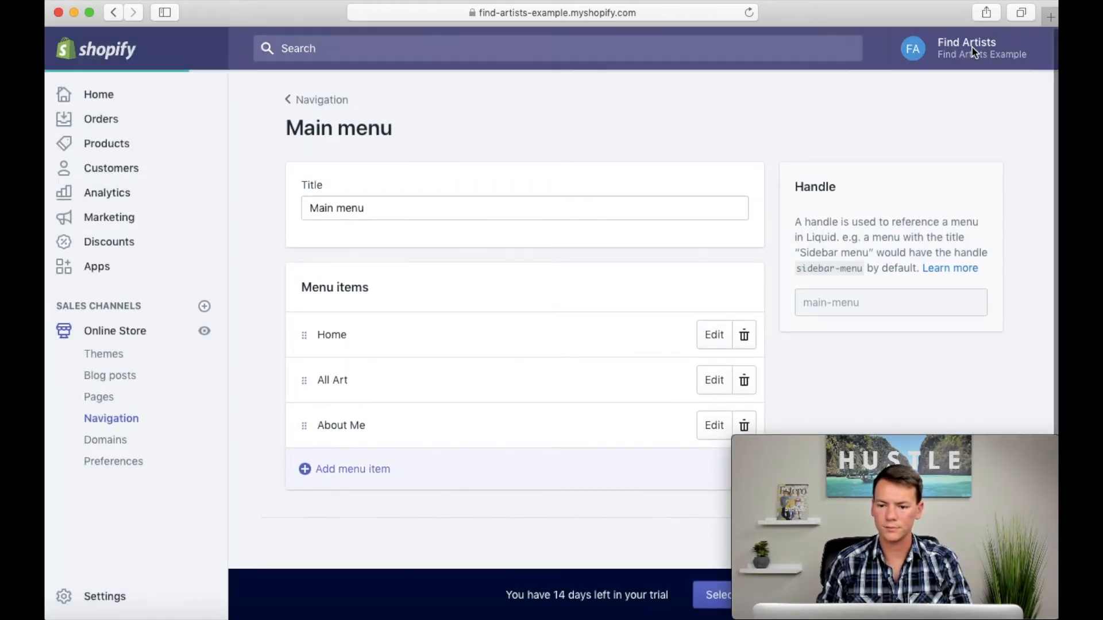
Step: Preview the live store's home, About Me and All Art pages through its main menu, and return to the admin
left_click(204, 333)
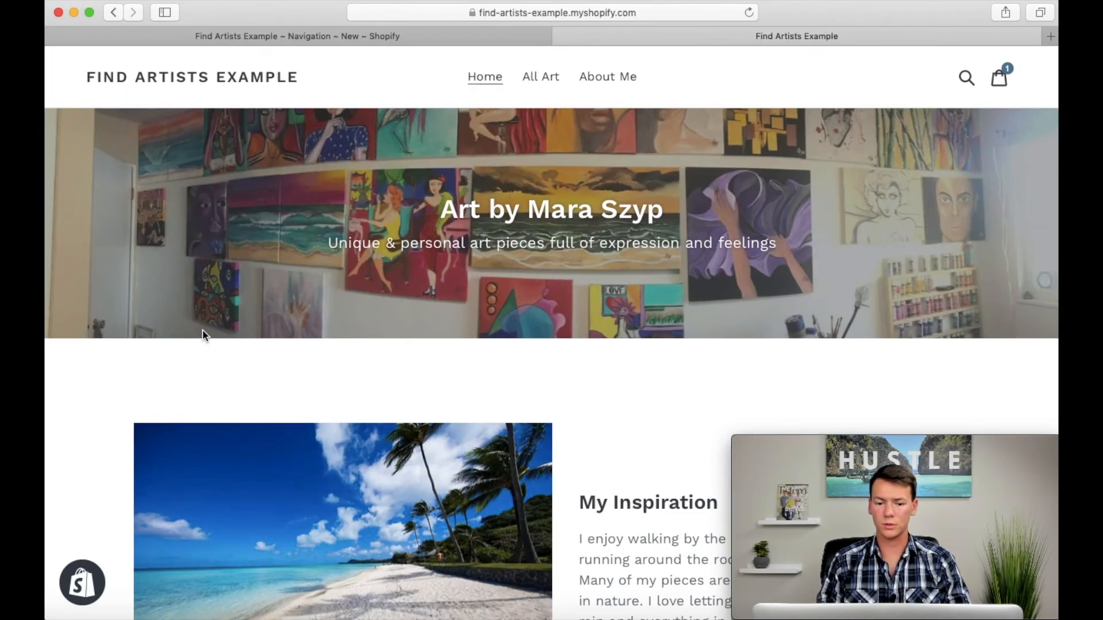
scroll(158, 385, "down", 10)
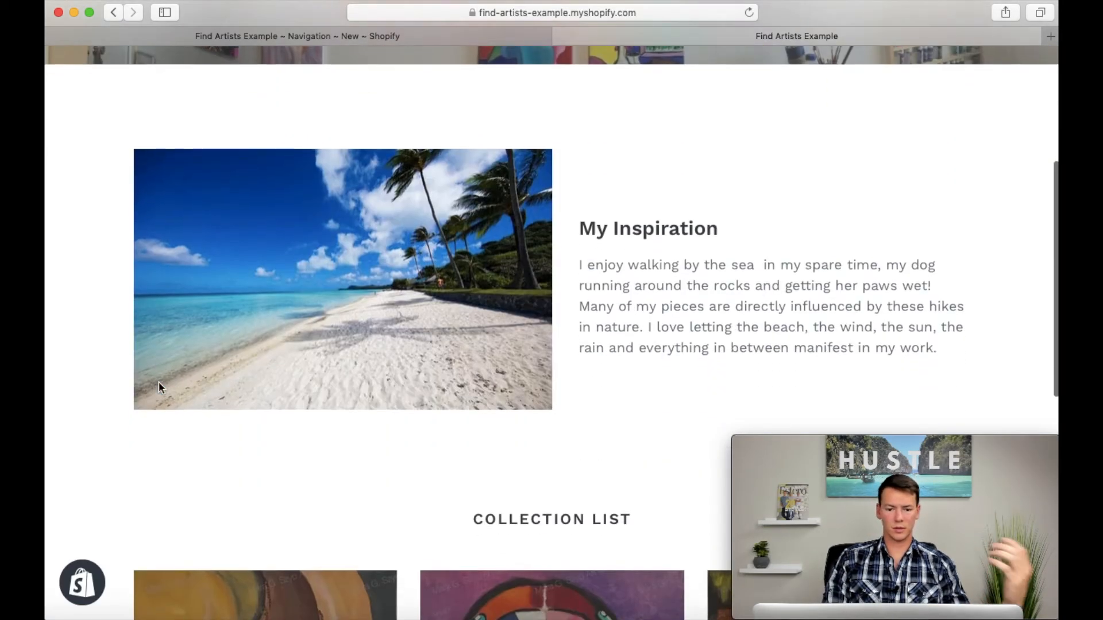
scroll(159, 381, "down", 4)
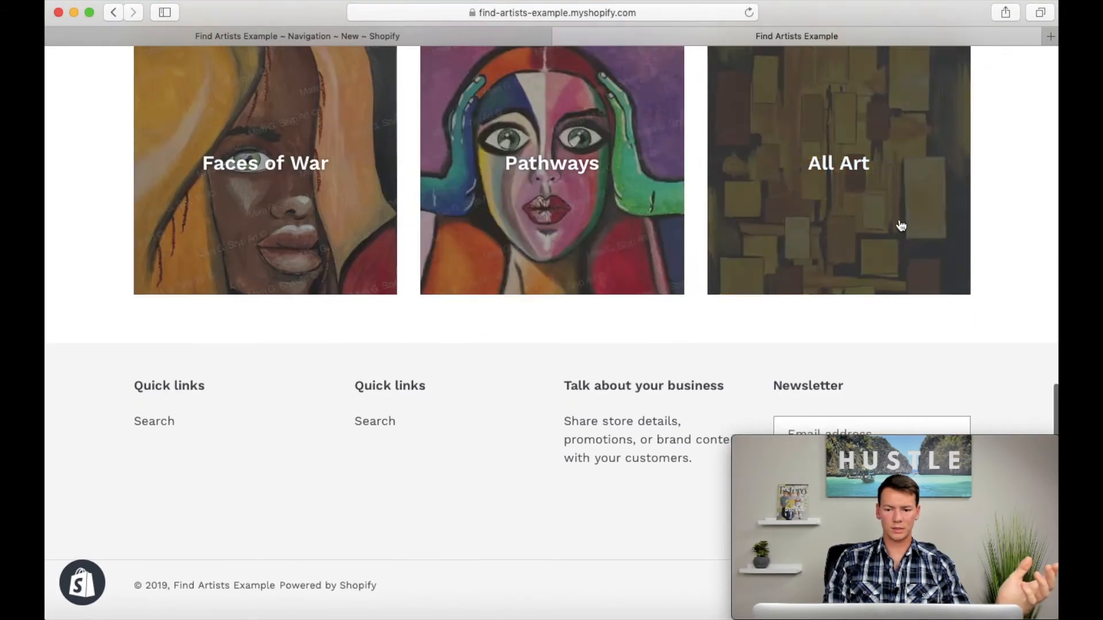
scroll(370, 238, "up", 14)
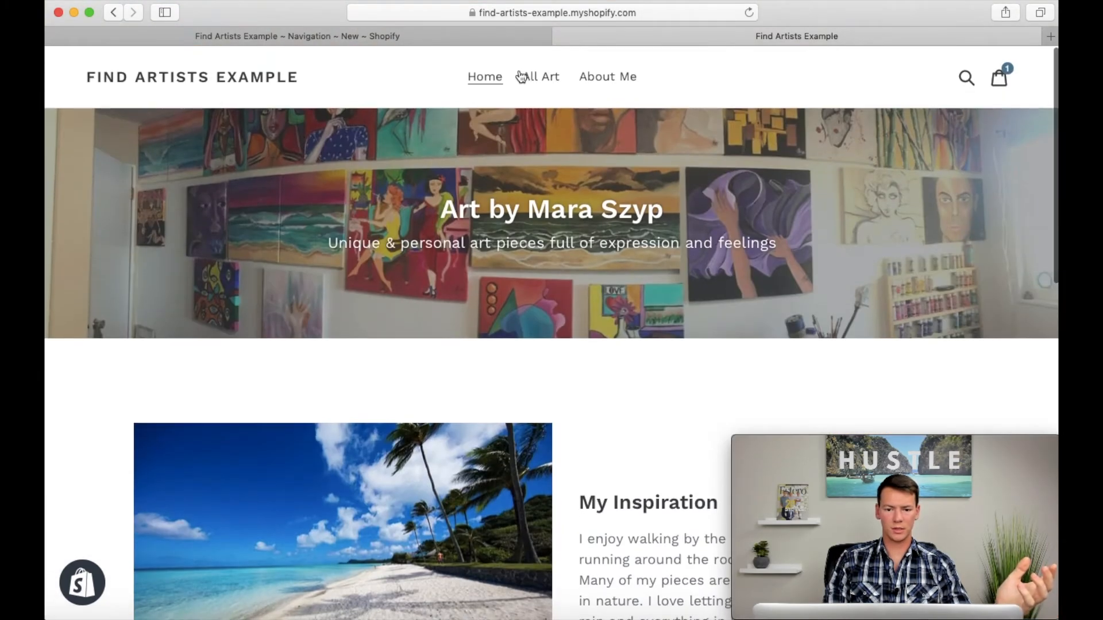
left_click(605, 81)
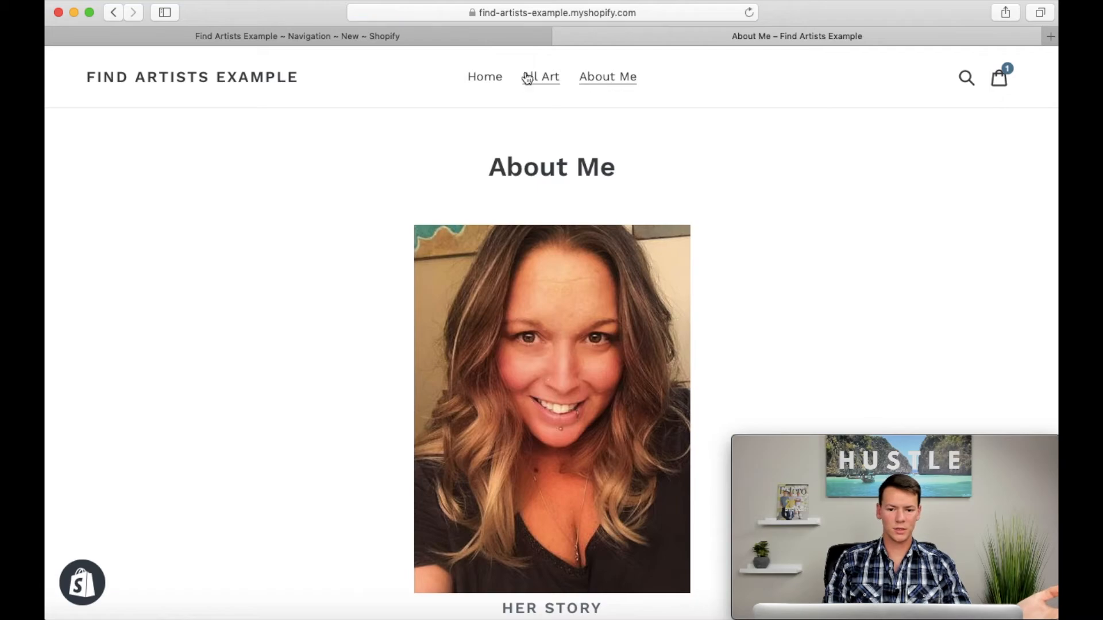
left_click(534, 80)
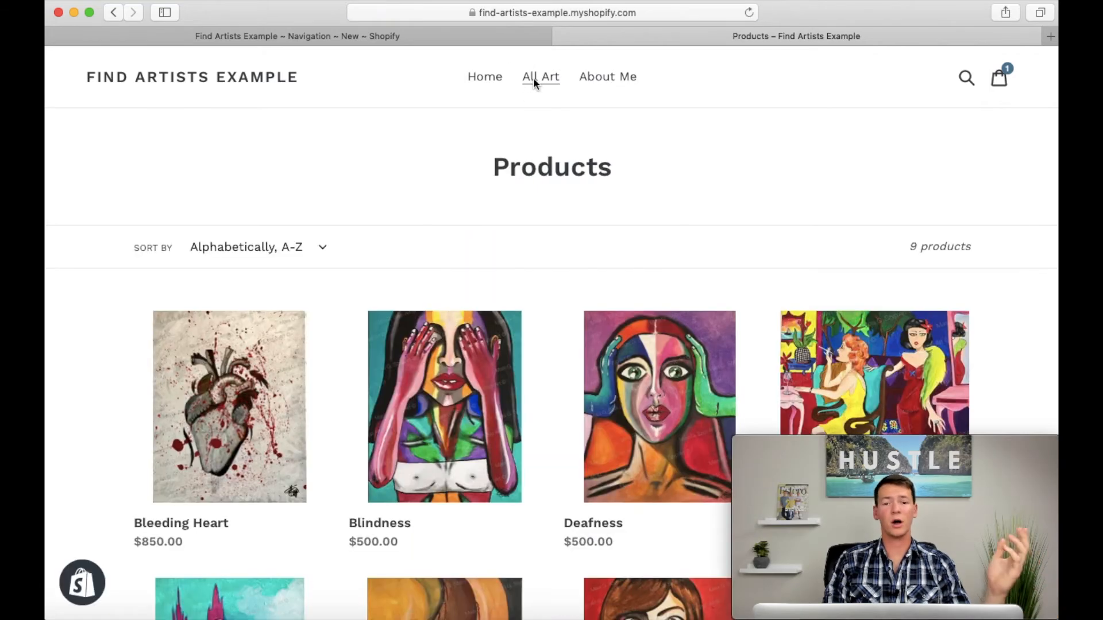
scroll(542, 373, "down", 15)
scroll(542, 373, "up", 15)
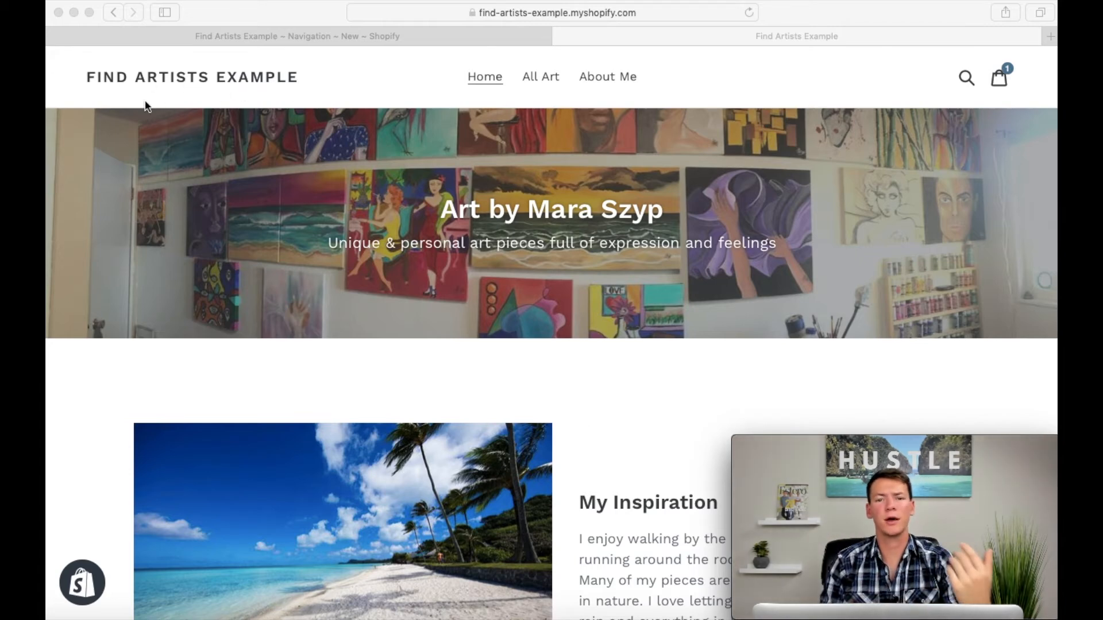
scroll(626, 463, "down", 15)
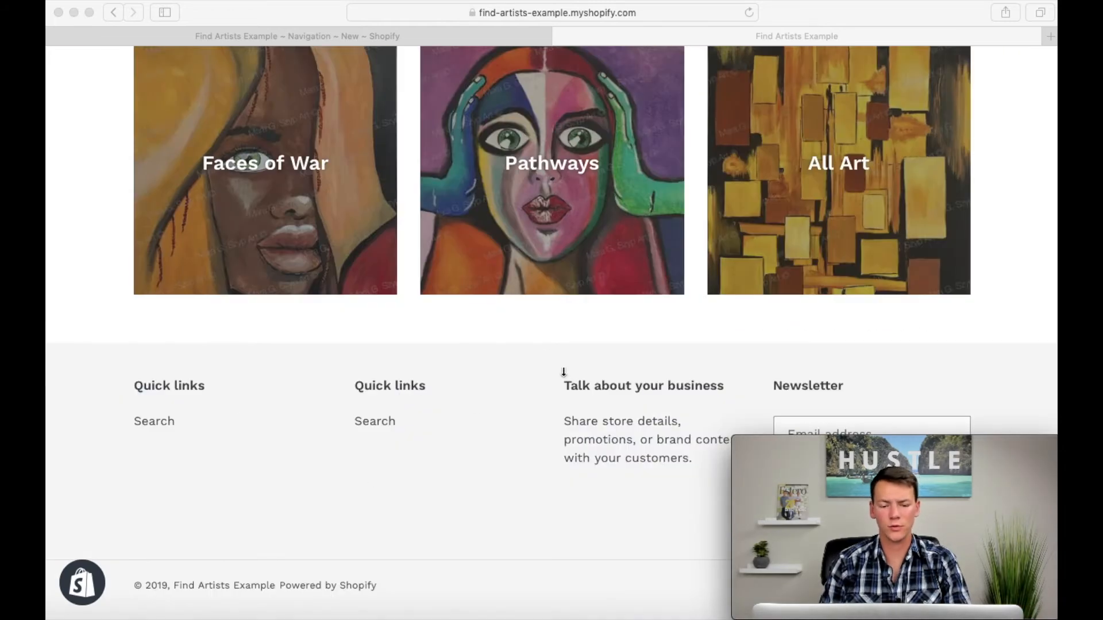
scroll(485, 368, "up", 15)
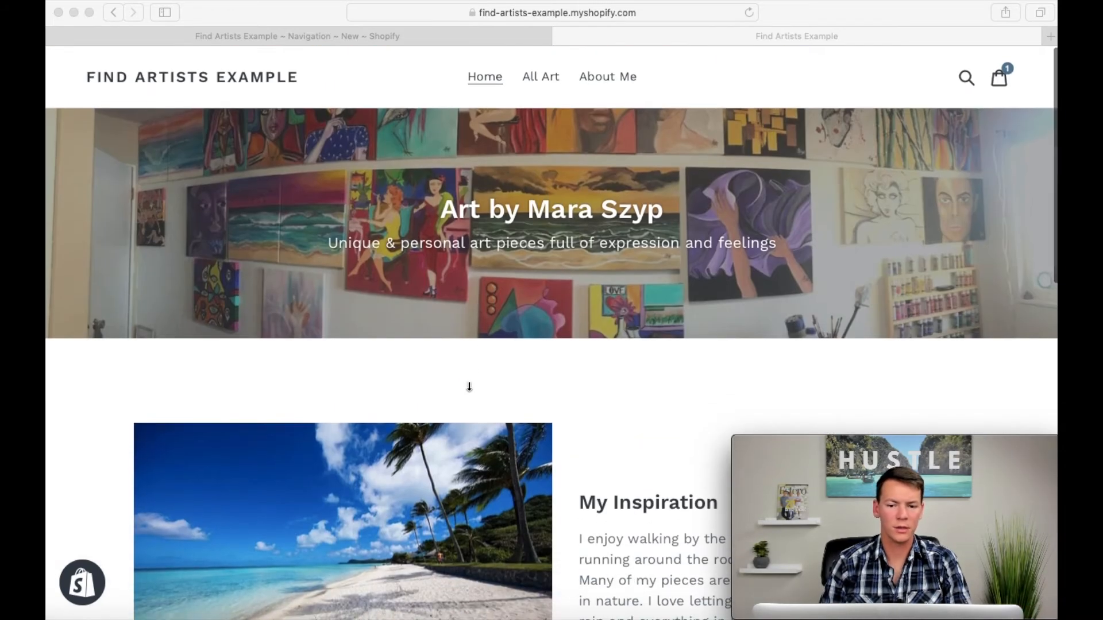
left_click(562, 35)
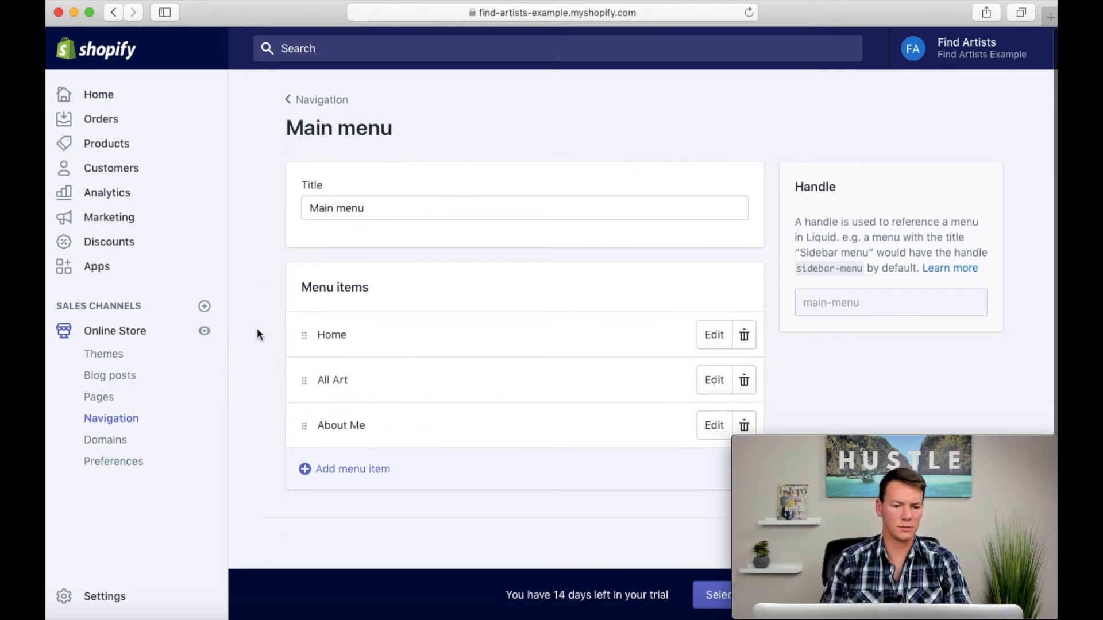
Step: Upload "beta logo horizontal.png" as the logo in the Debut theme's header and set the custom logo width to 180px
left_click(108, 357)
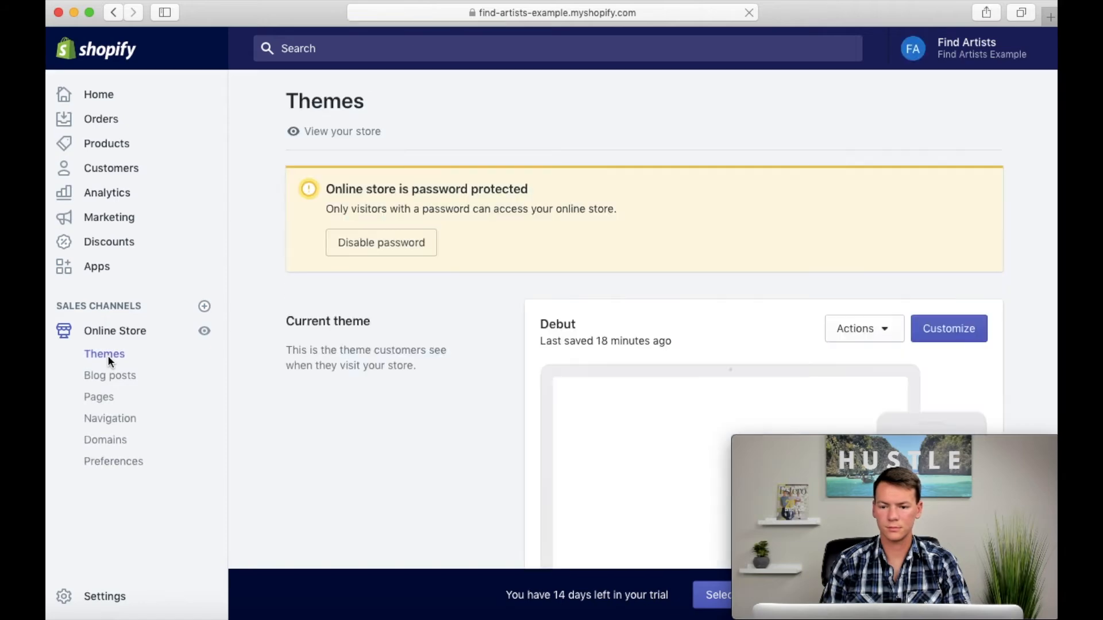
left_click(936, 326)
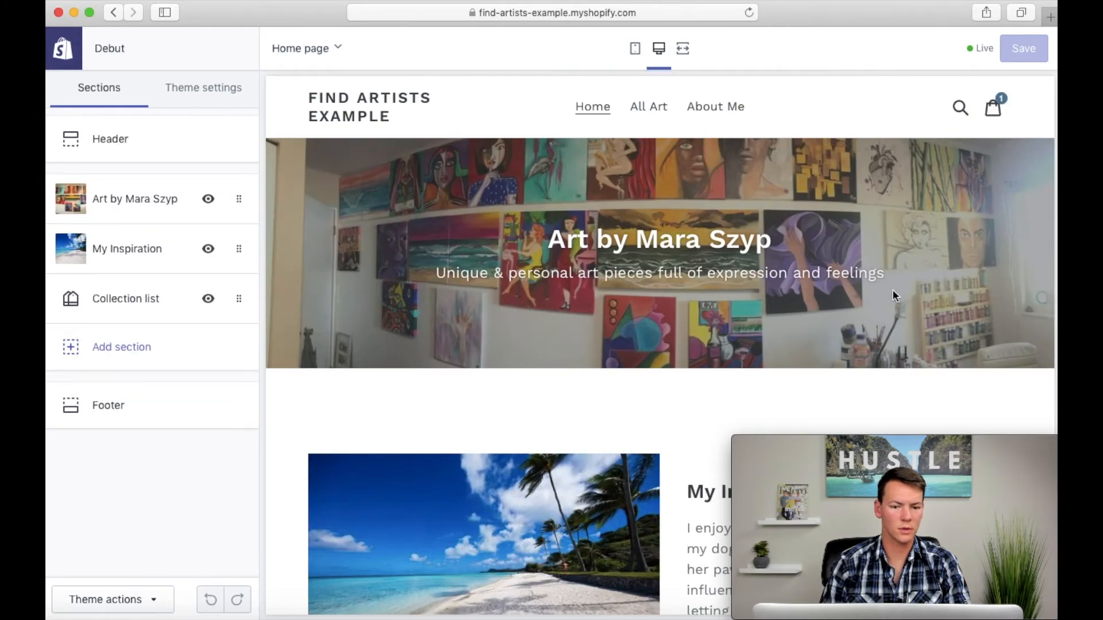
left_click(140, 134)
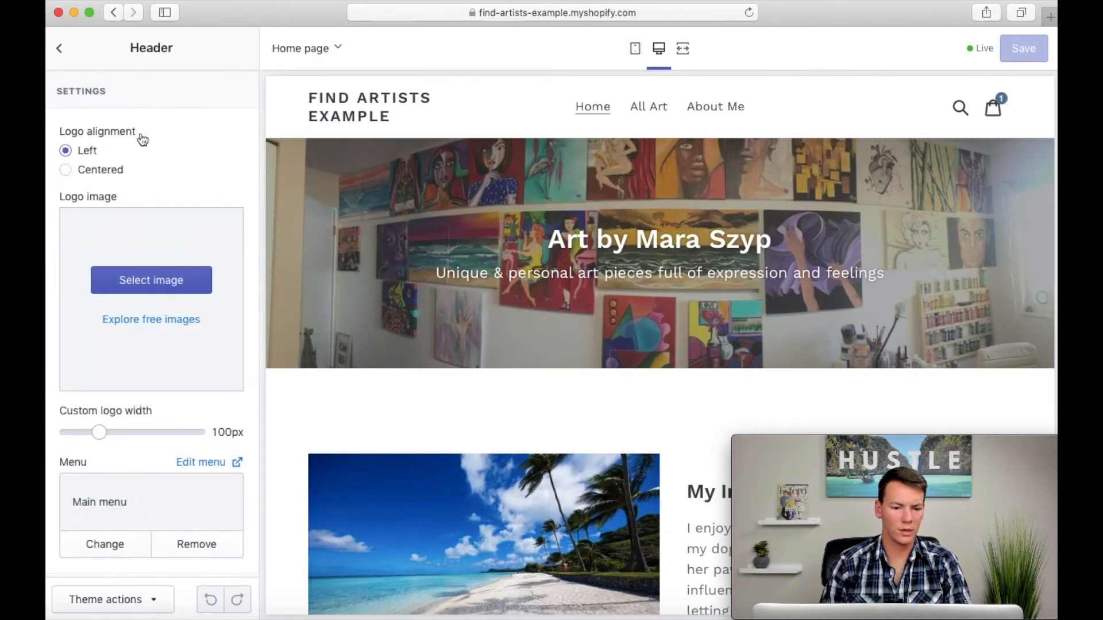
scroll(142, 138, "down", 2)
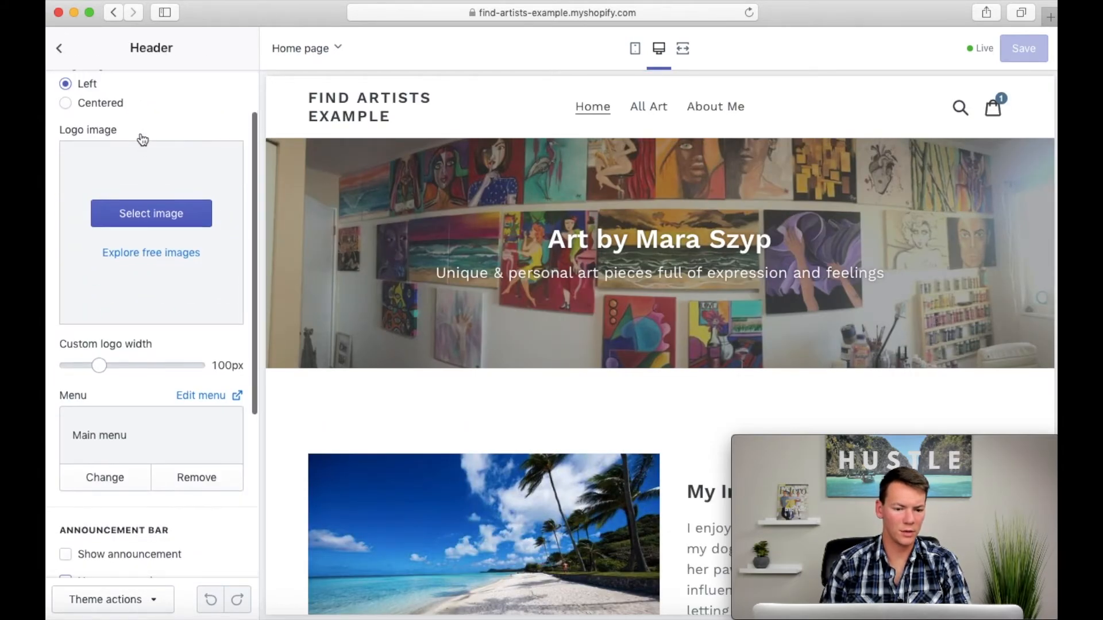
left_click(158, 221)
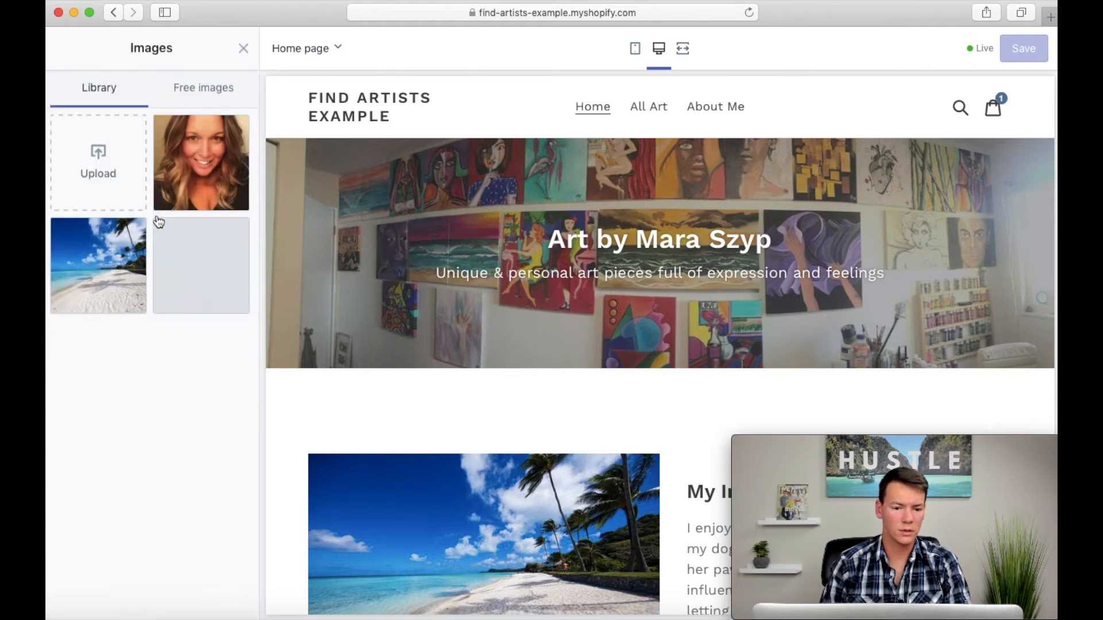
left_click(105, 172)
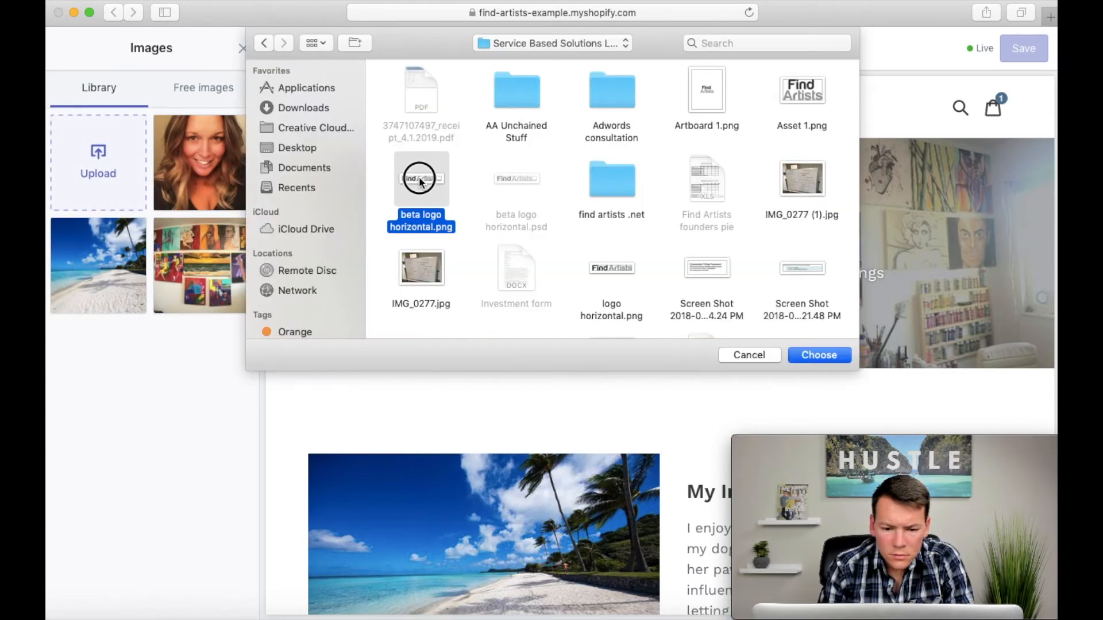
double_click(419, 182)
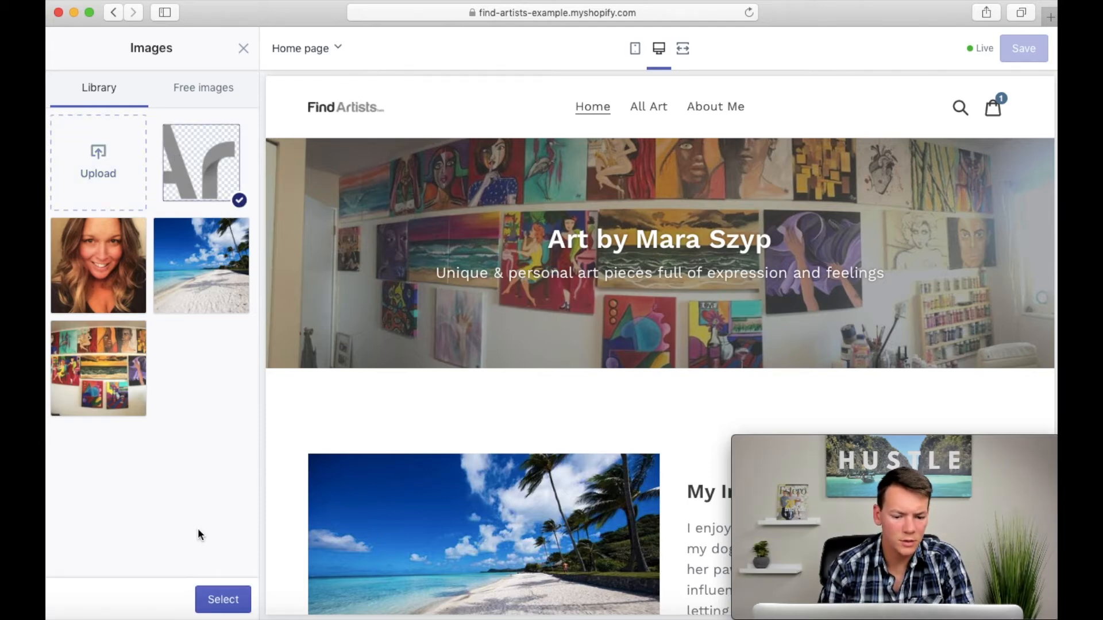
left_click(224, 600)
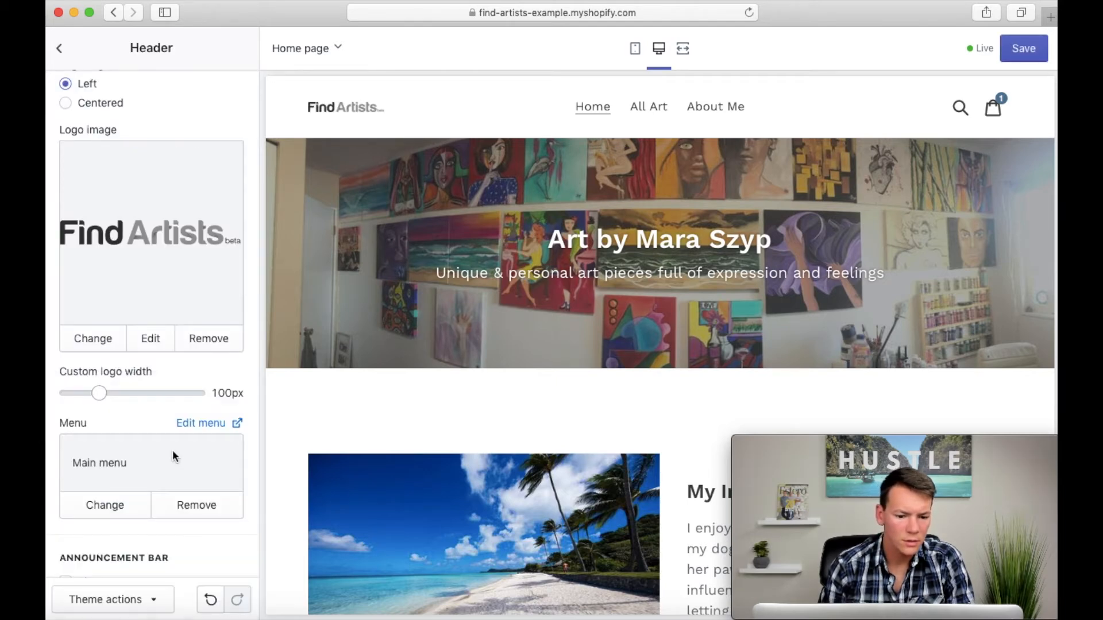
left_click_drag(99, 393, 152, 390)
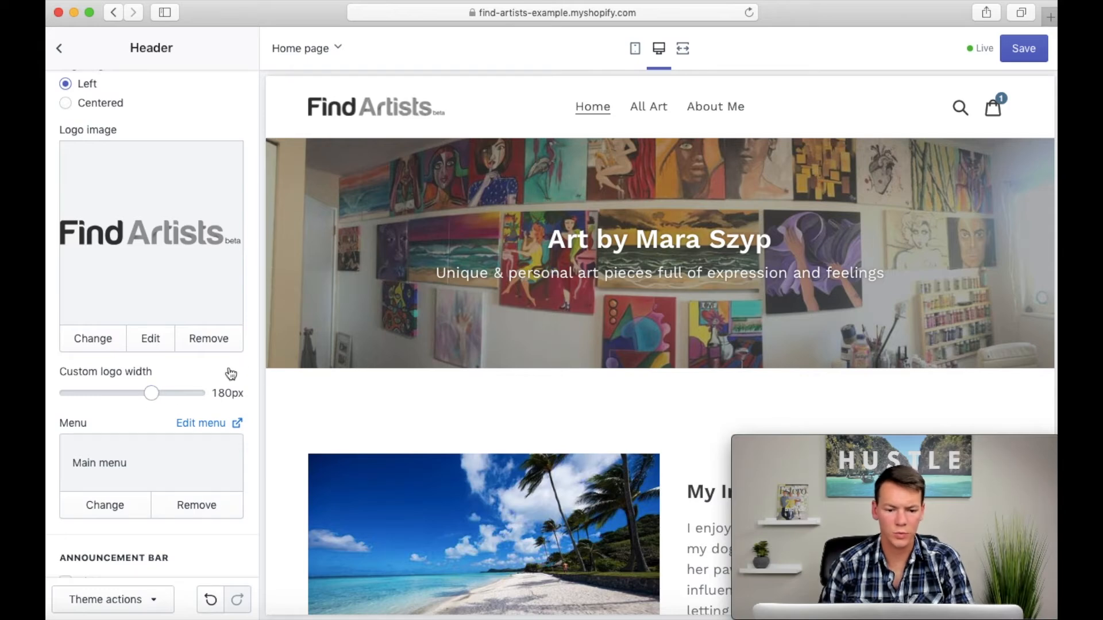
Step: Save the header changes and return to the Debut theme's section list
scroll(230, 374, "up", 3)
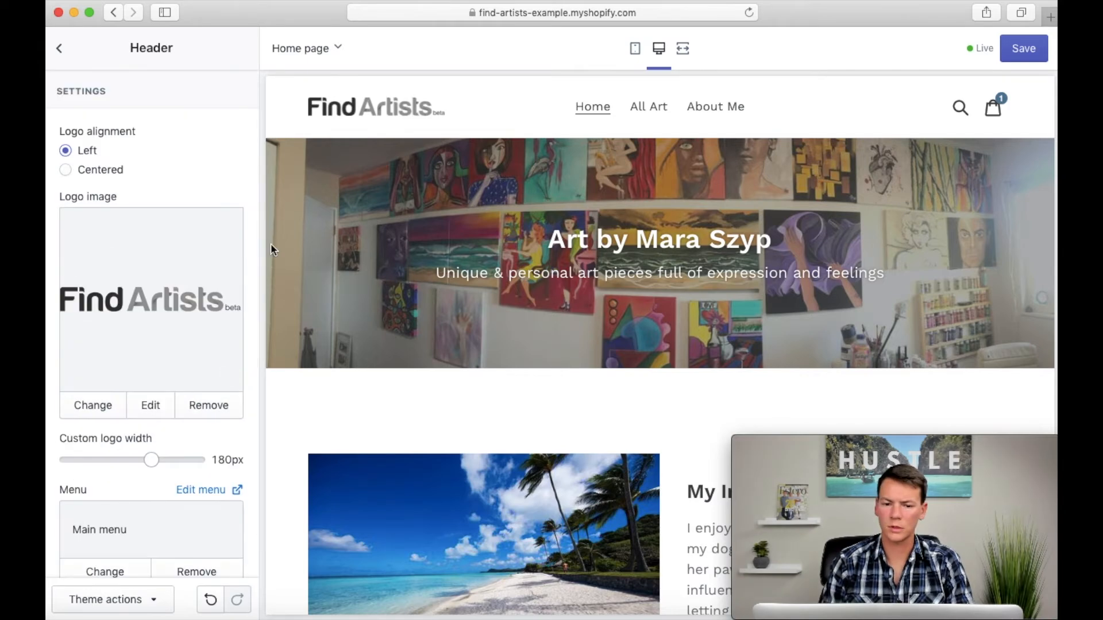
left_click(1028, 46)
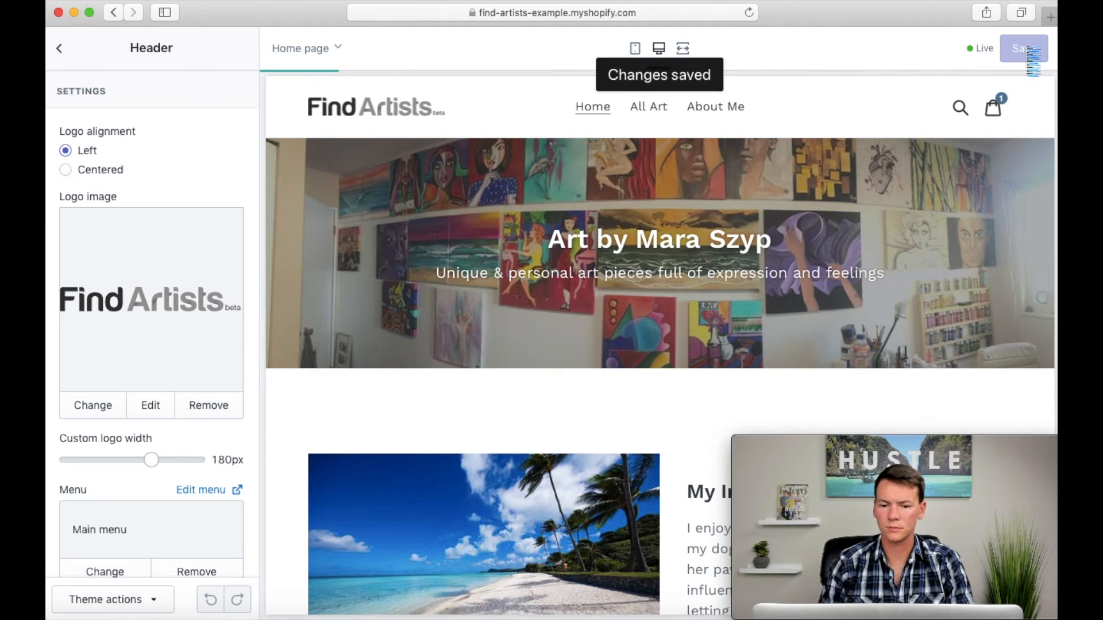
left_click(60, 49)
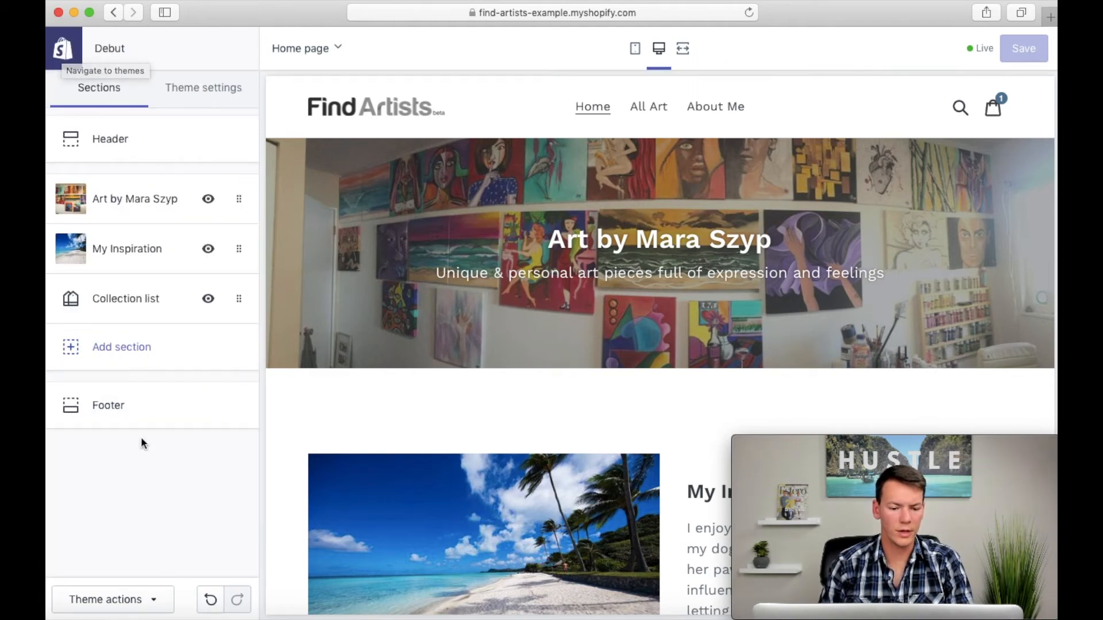
Step: Remove the first of the two Quick links blocks from the Debut theme's footer
left_click(115, 406)
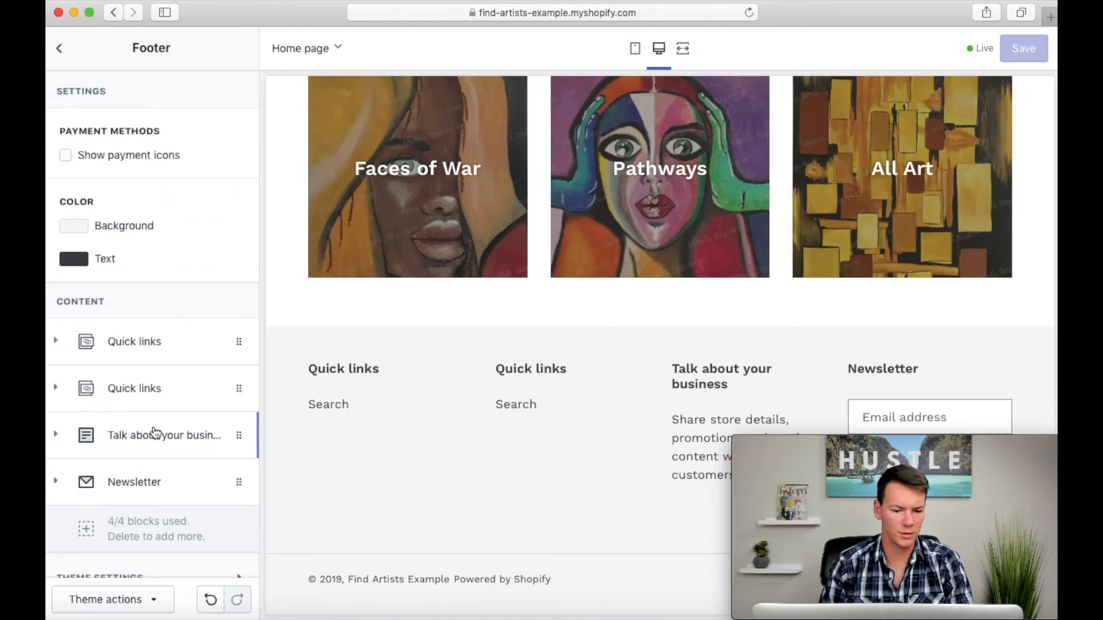
scroll(158, 428, "down", 2)
left_click(190, 324)
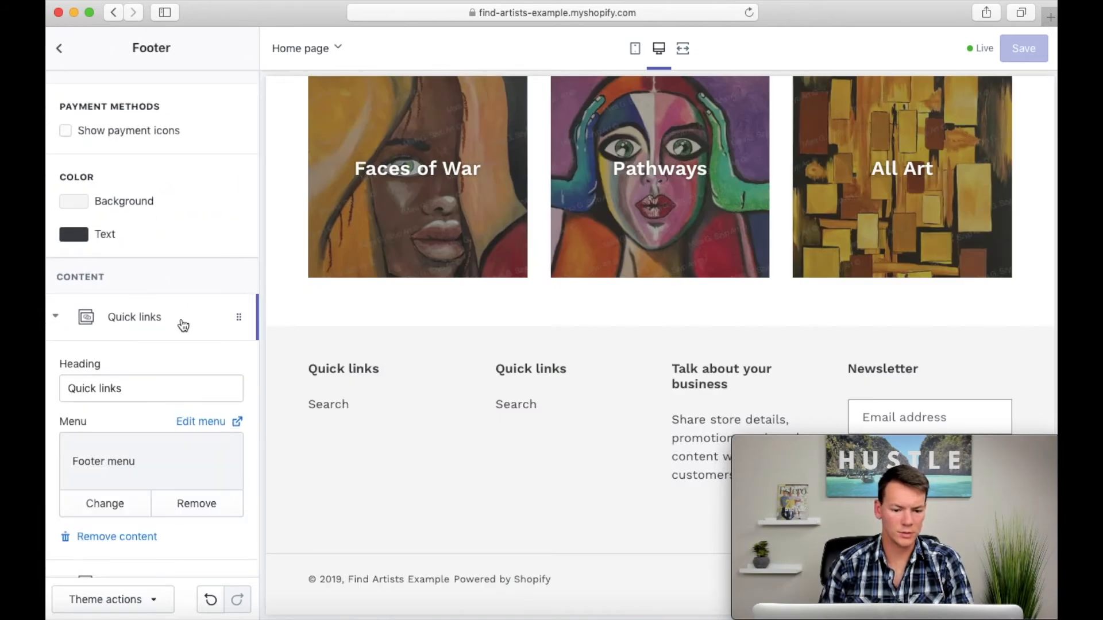
scroll(179, 511, "down", 4)
left_click(123, 442)
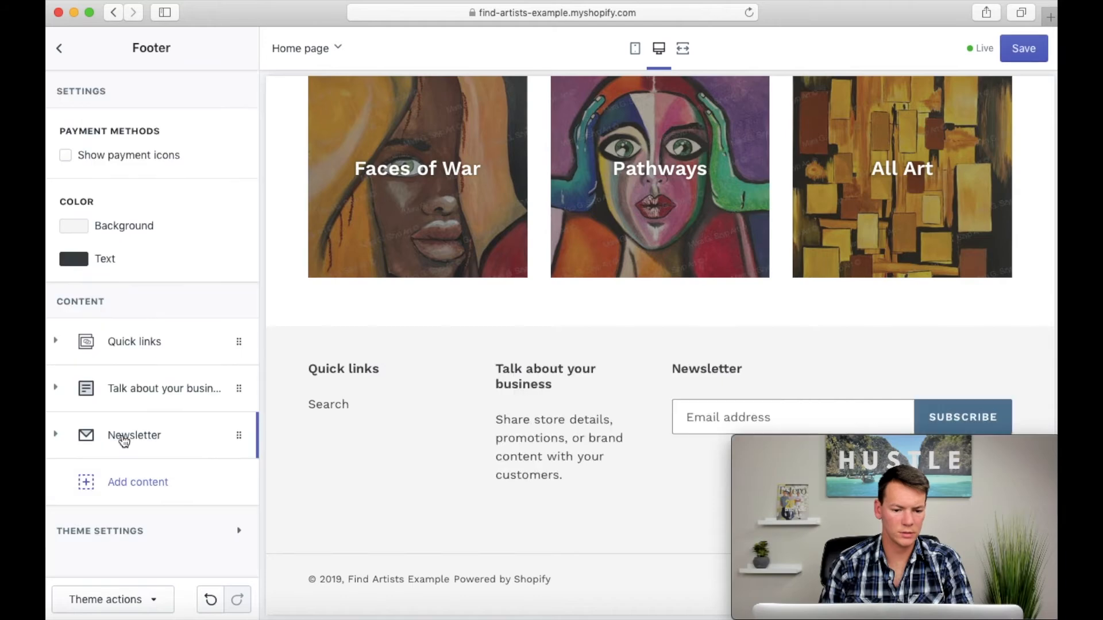
Step: Remove the "Talk about your business" text block from the footer
left_click(143, 396)
scroll(144, 402, "down", 4)
scroll(143, 402, "down", 4)
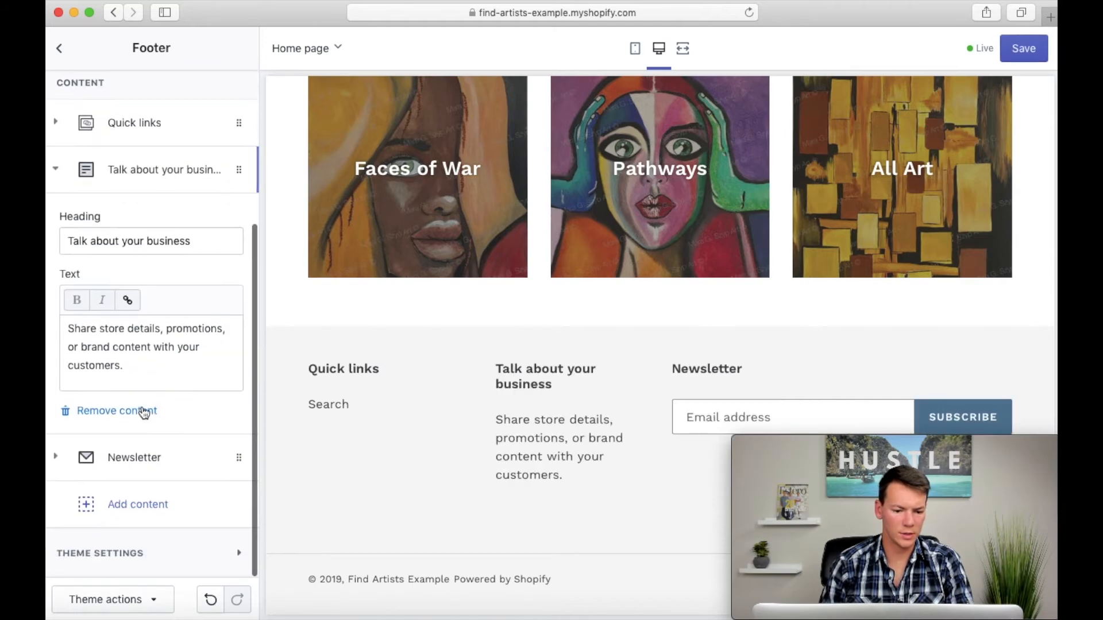
left_click(122, 408)
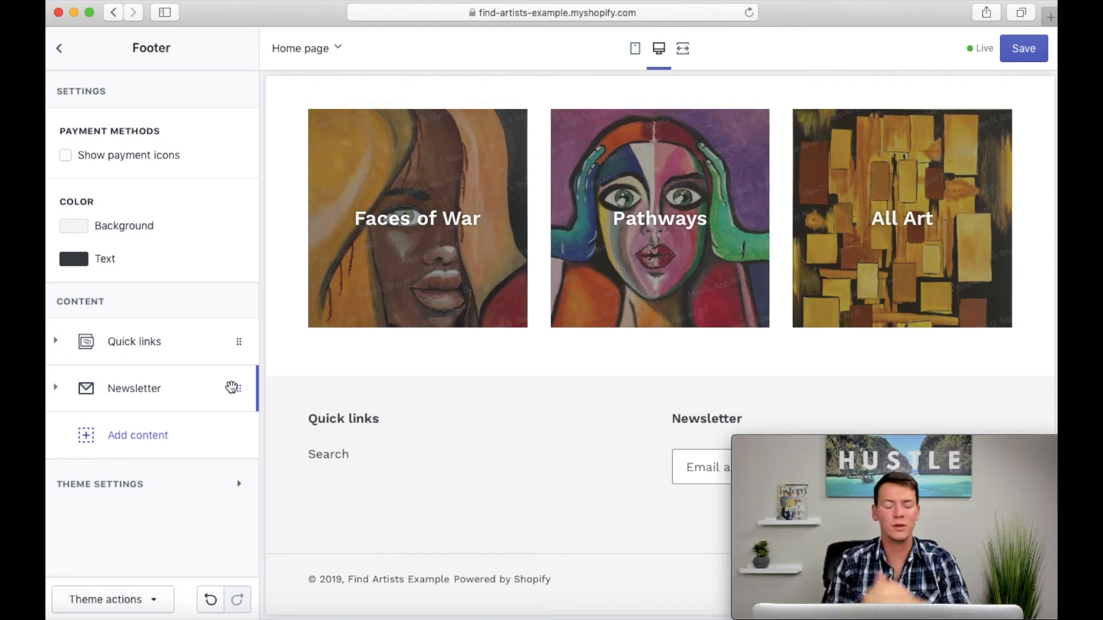
Step: Expand the remaining Quick links footer block, save the footer changes and leave the theme editor
left_click(167, 345)
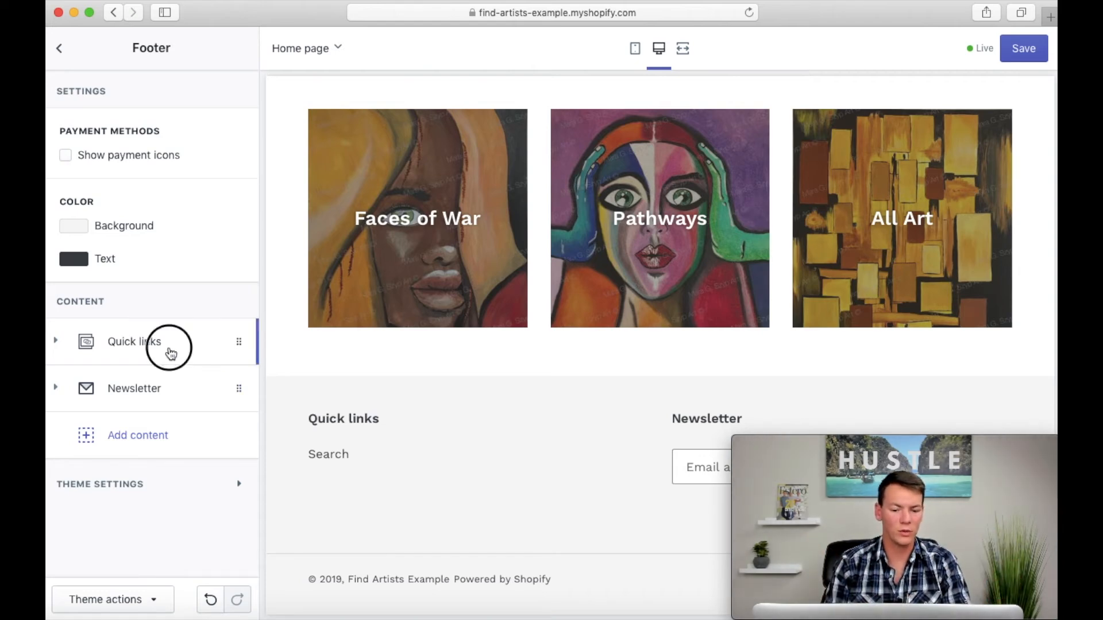
scroll(196, 414, "down", 5)
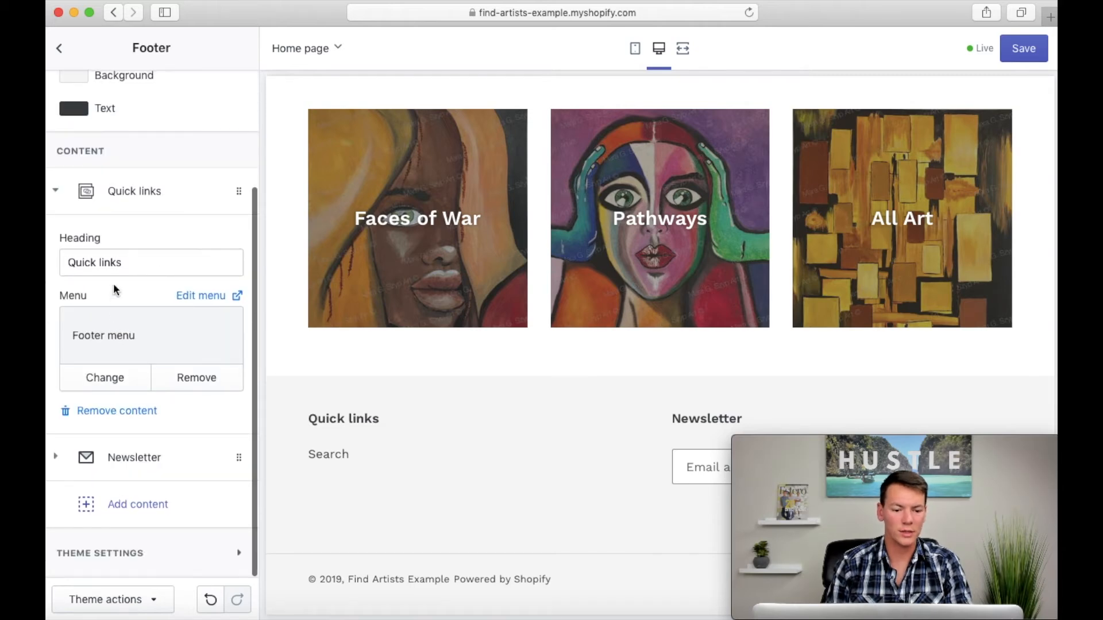
scroll(226, 446, "up", 5)
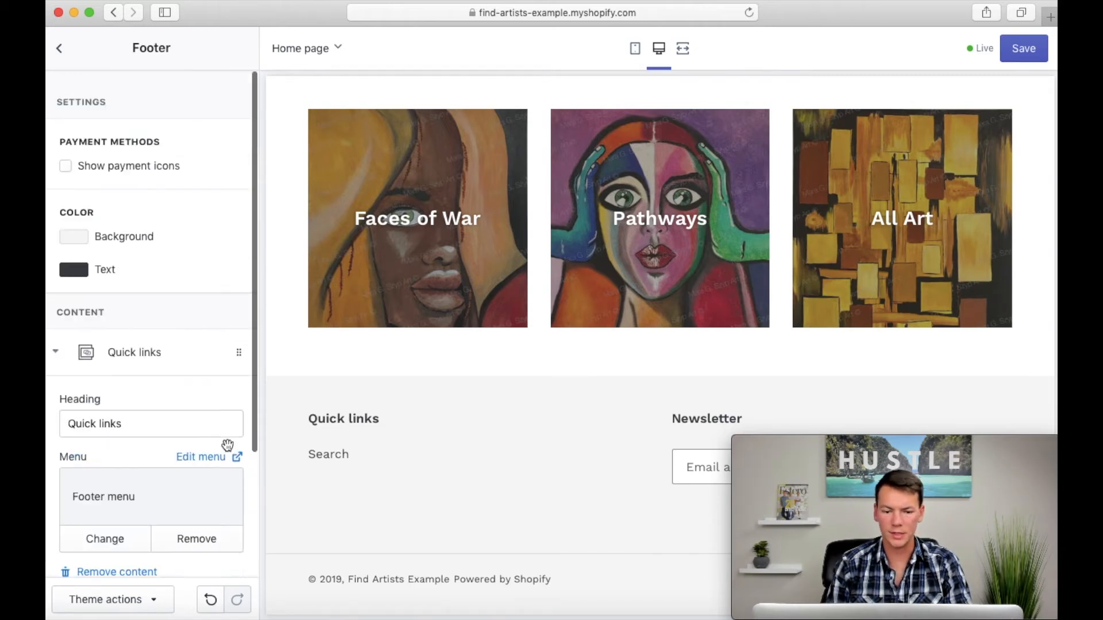
left_click(1023, 48)
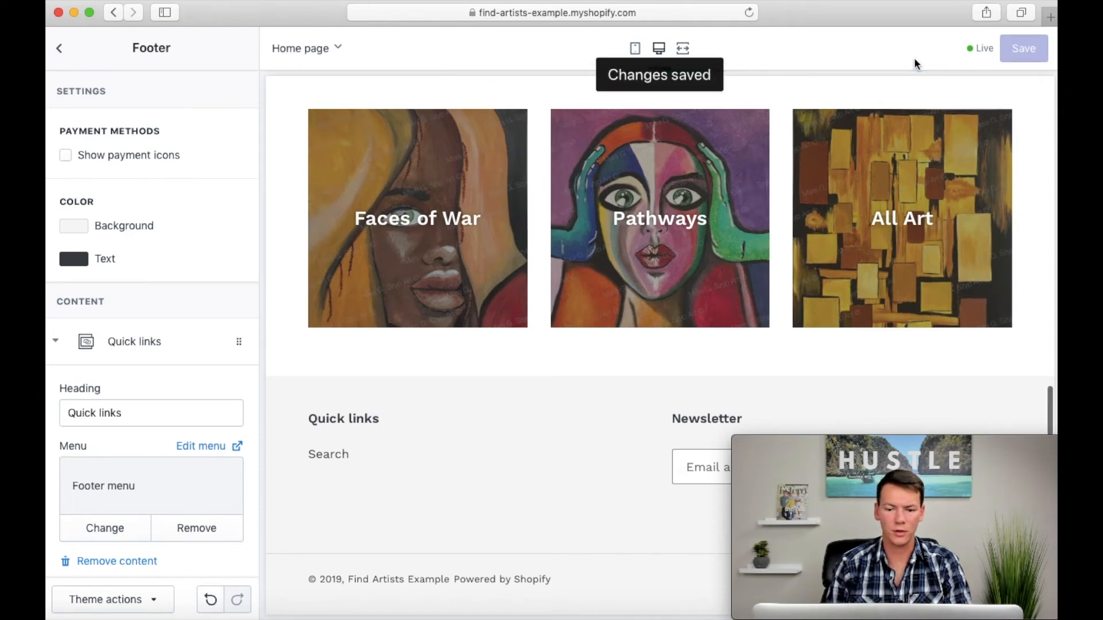
left_click(60, 49)
left_click(61, 53)
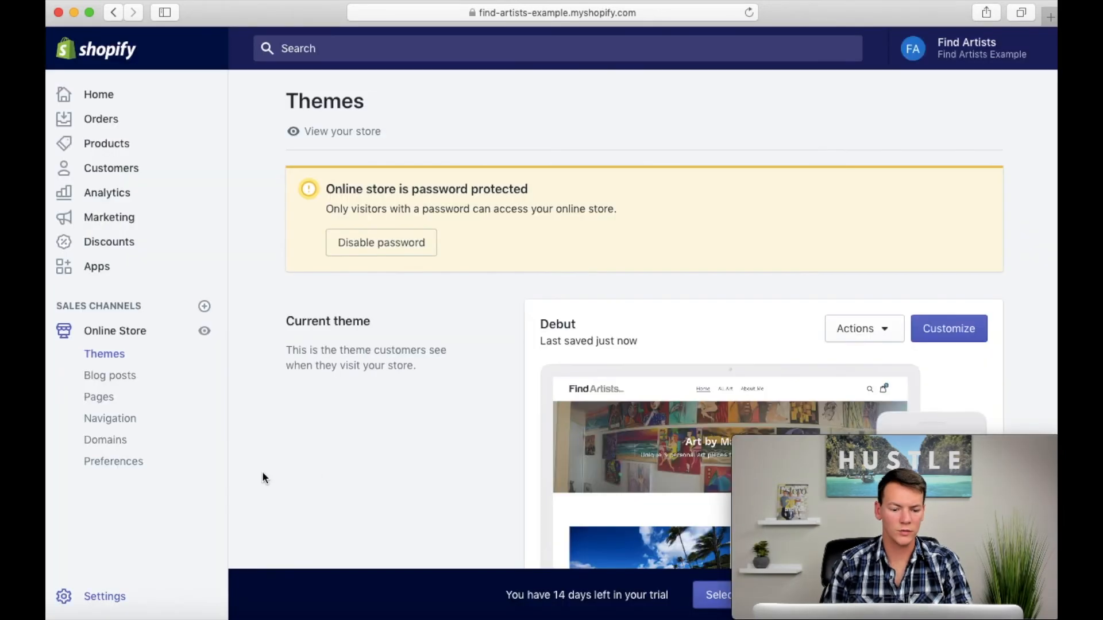
Step: Open the store's Legal settings and look over the refund, privacy, terms of service and shipping policy sections
left_click(94, 598)
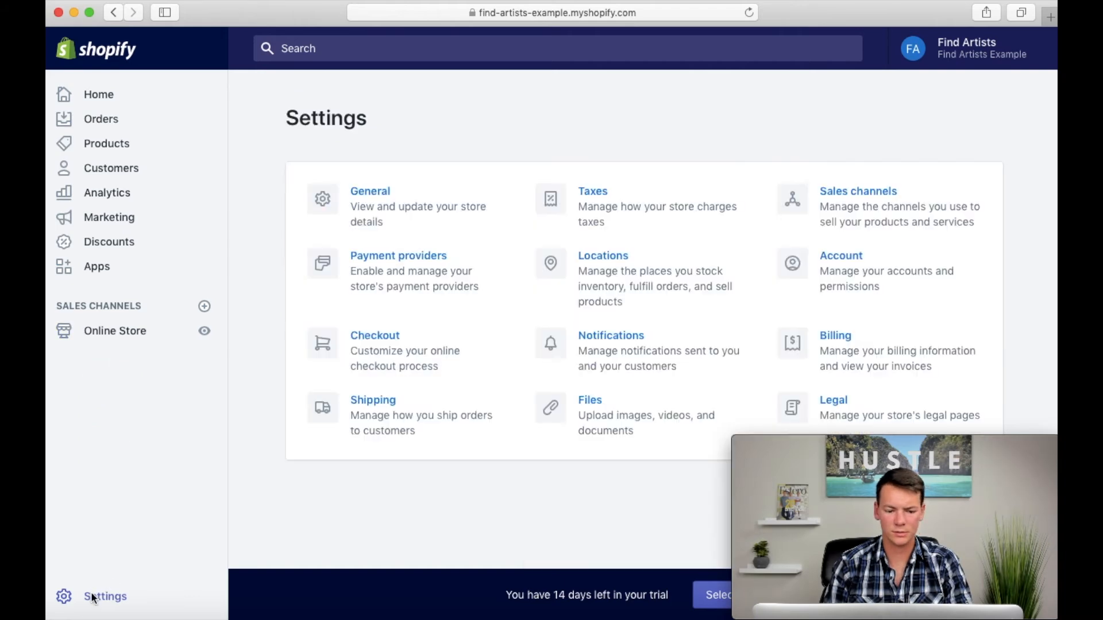
left_click(833, 401)
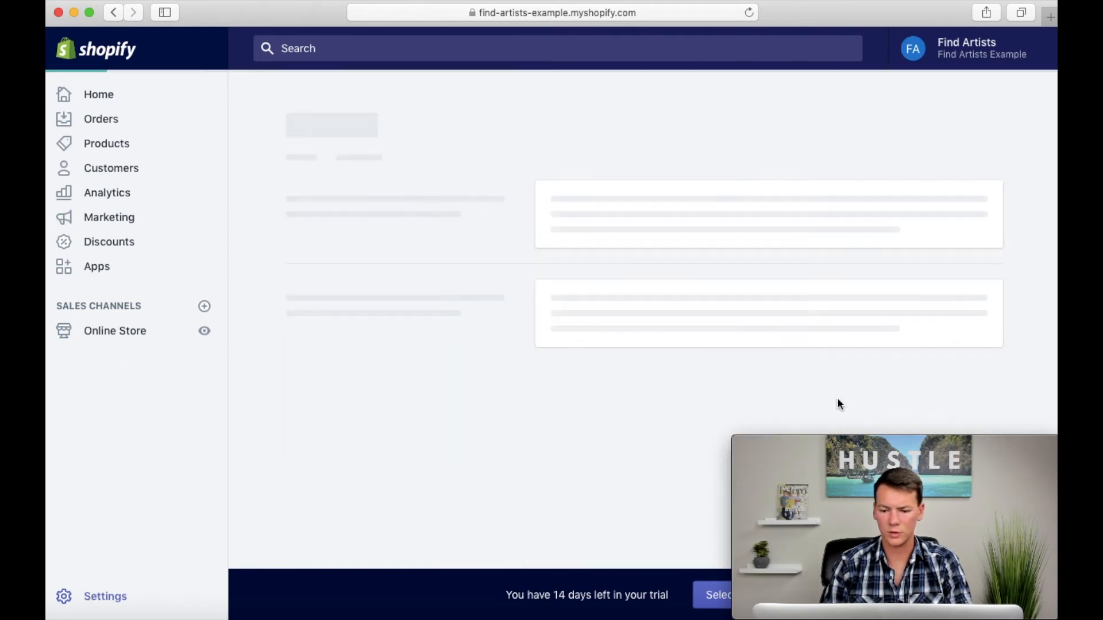
scroll(516, 351, "down", 3)
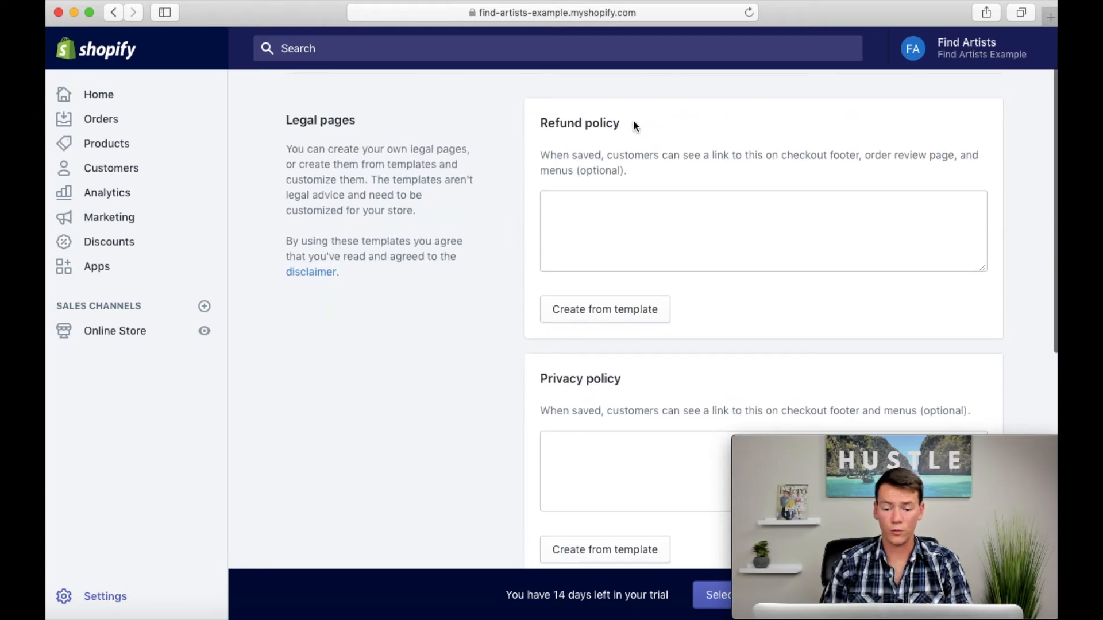
scroll(493, 306, "down", 5)
scroll(467, 273, "down", 7)
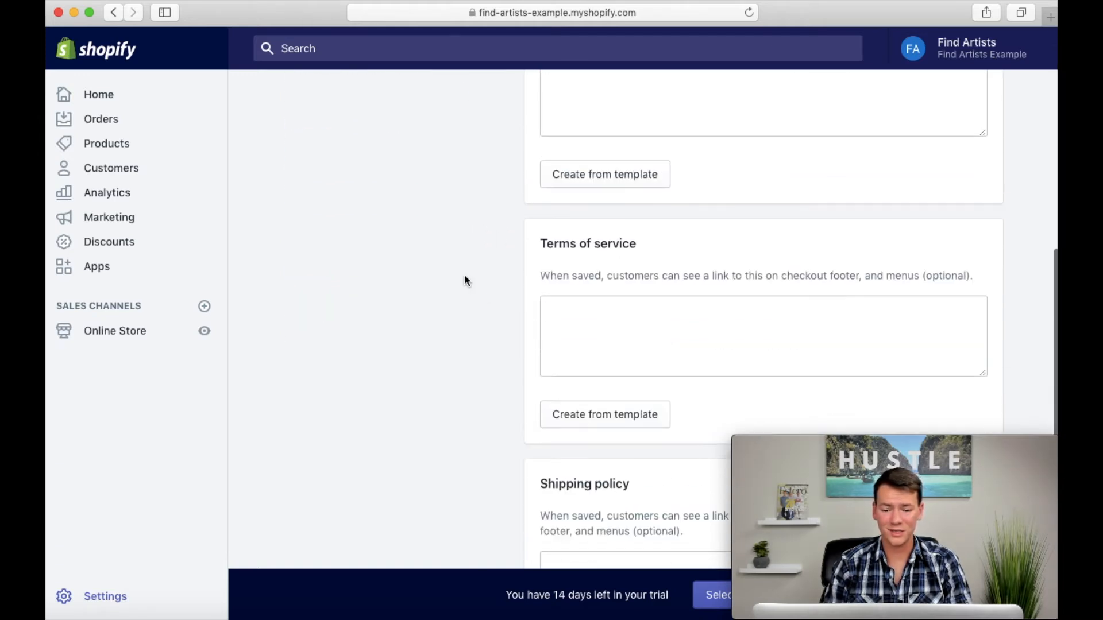
scroll(380, 302, "down", 6)
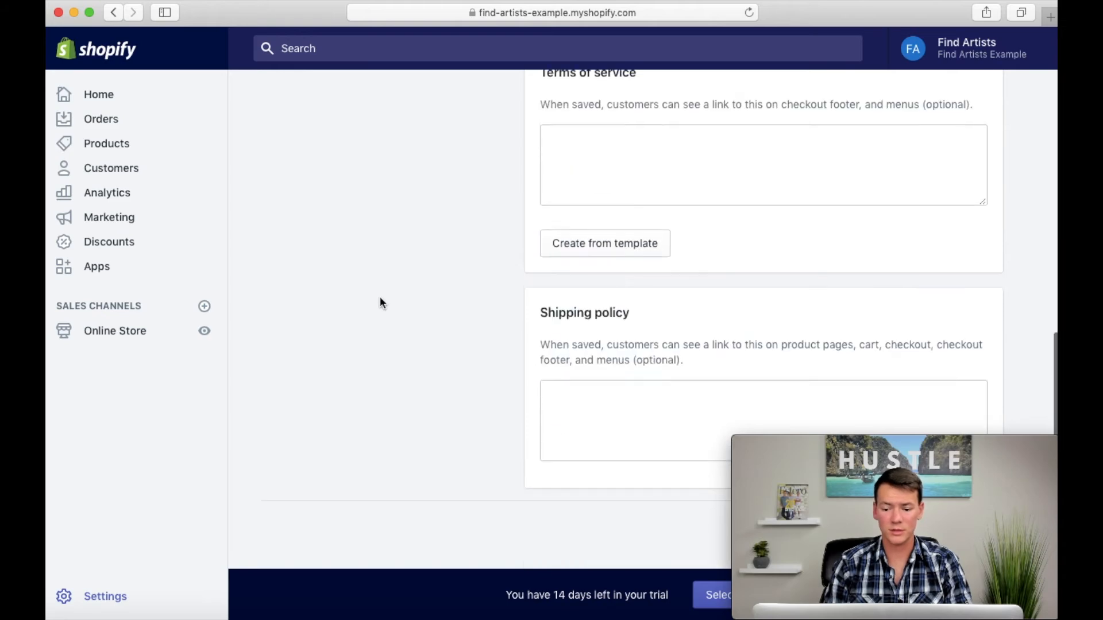
scroll(453, 332, "up", 15)
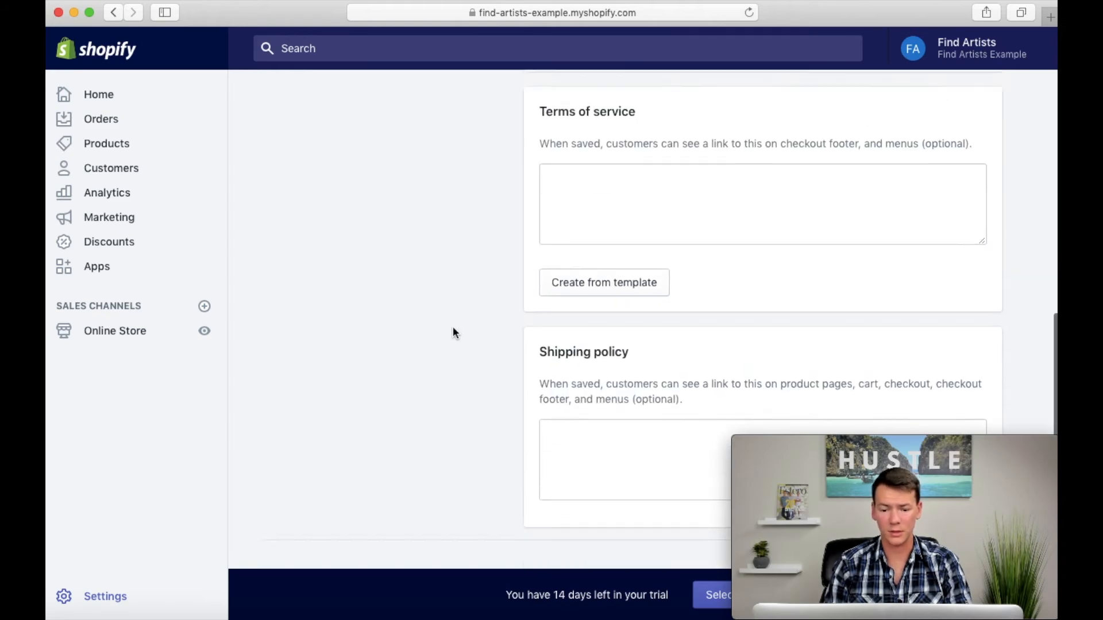
scroll(453, 332, "down", 4)
scroll(452, 327, "down", 2)
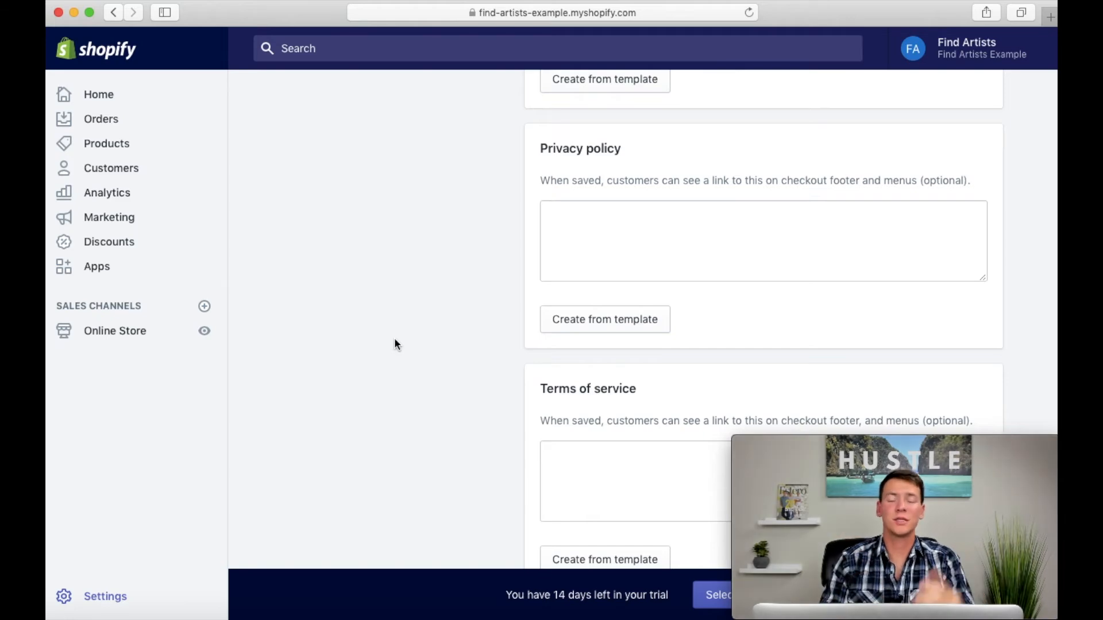
Step: Fill in the refund policy, privacy policy and terms of service from Shopify's templates
scroll(395, 340, "up", 5)
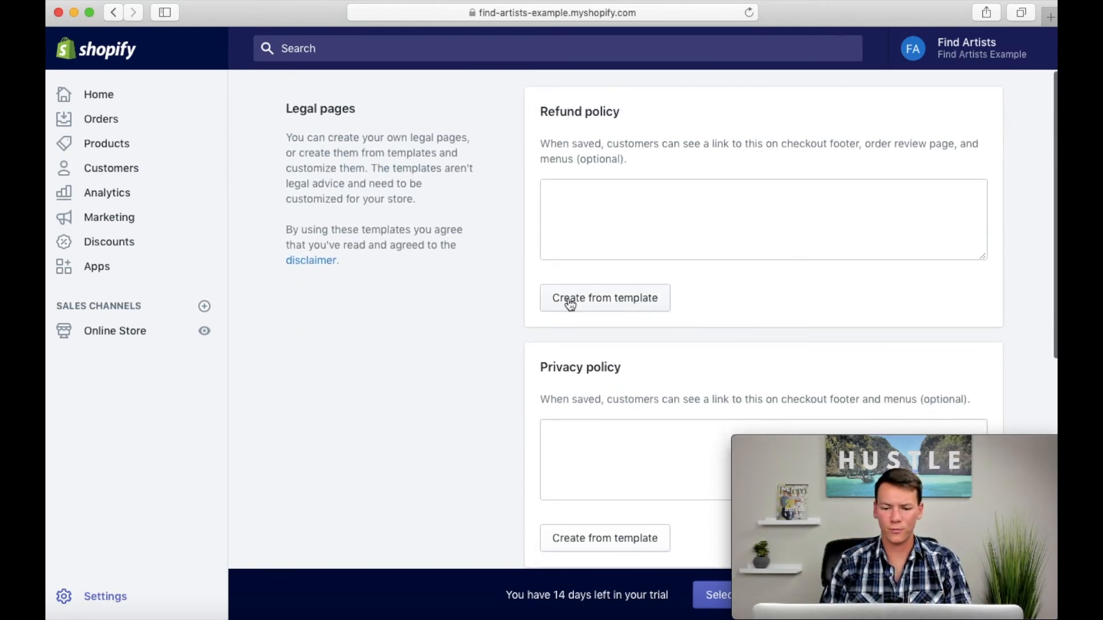
left_click(581, 300)
scroll(492, 386, "down", 5)
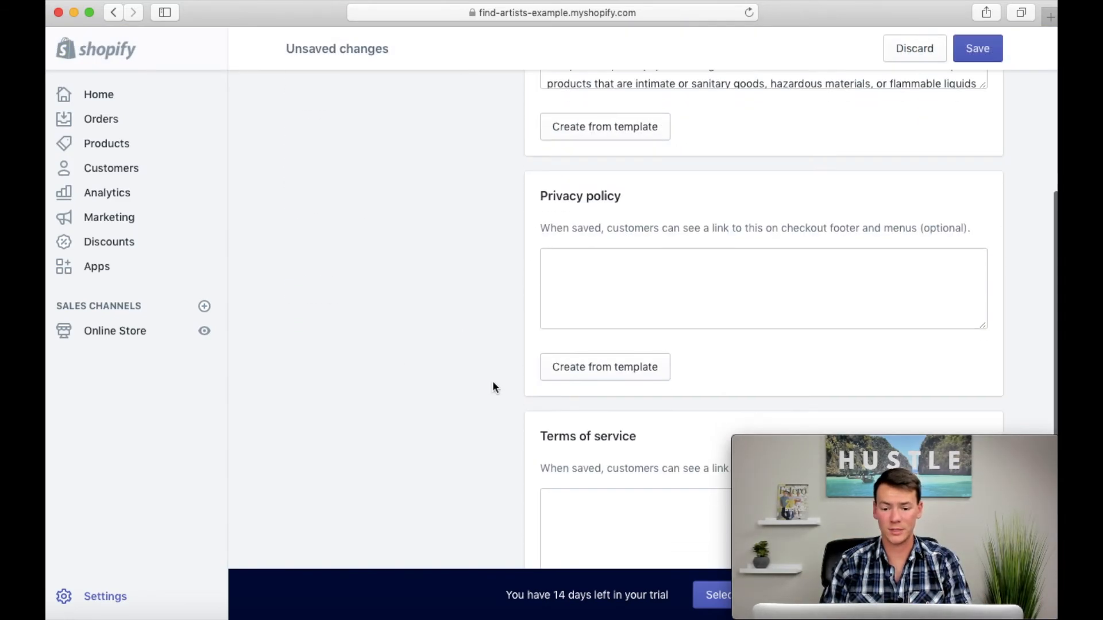
left_click(567, 371)
scroll(482, 390, "down", 5)
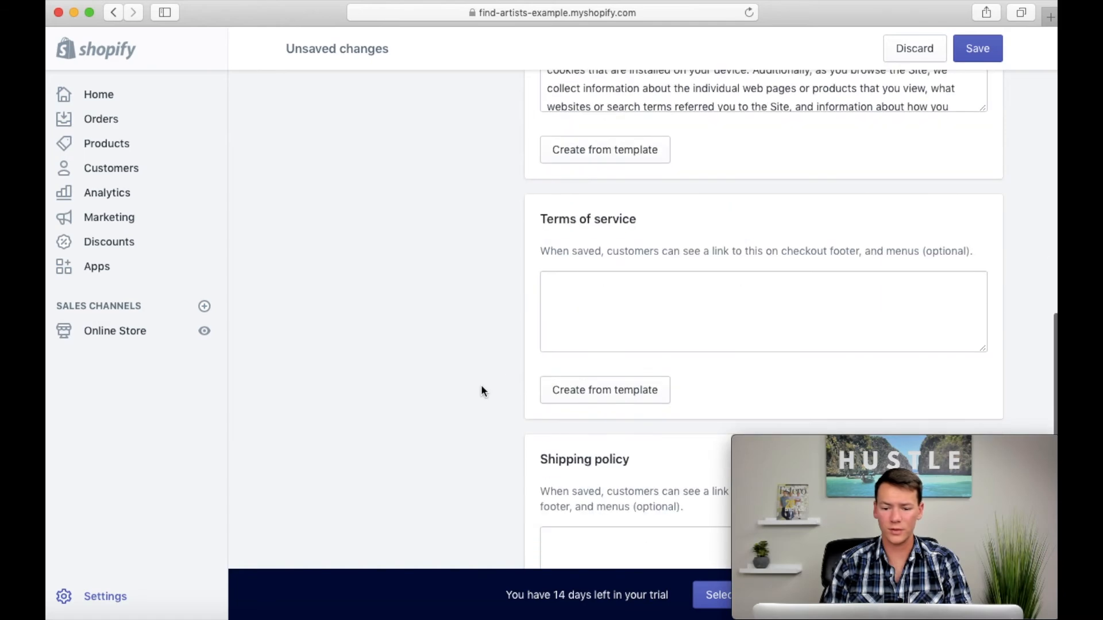
left_click(571, 385)
Step: Look over the template policy texts and save the legal pages
scroll(463, 365, "up", 7)
scroll(464, 367, "up", 4)
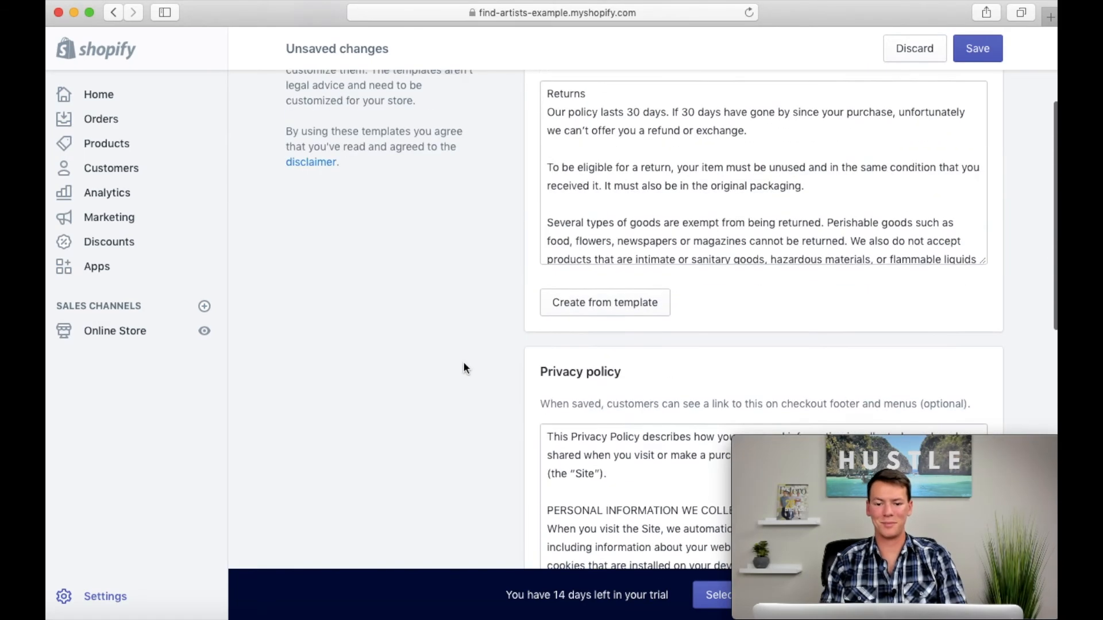
scroll(464, 367, "down", 3)
scroll(463, 363, "down", 3)
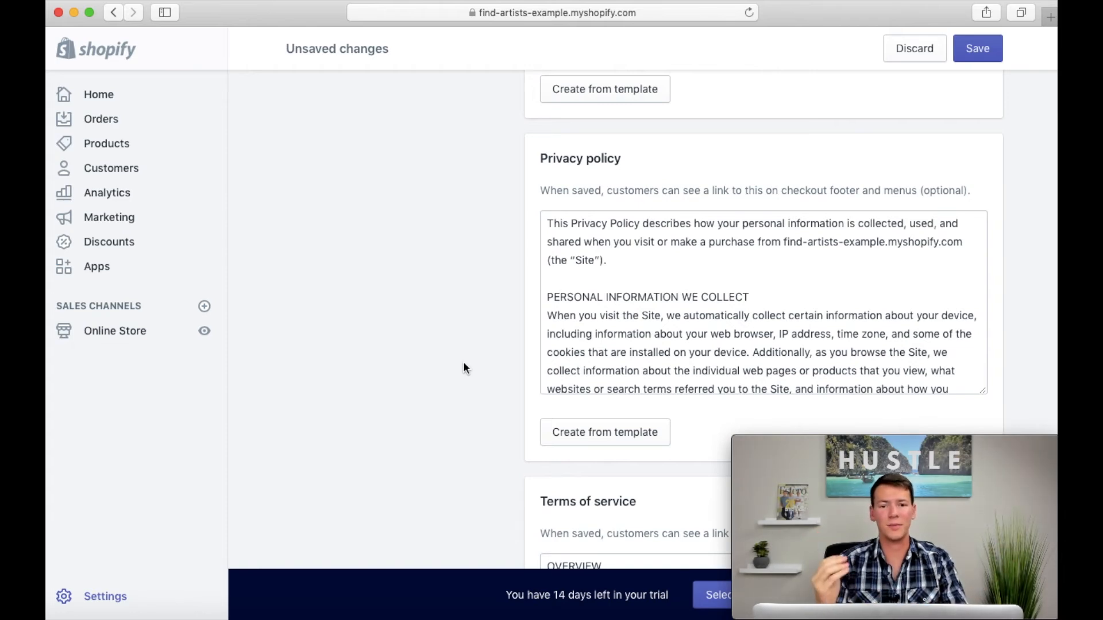
scroll(463, 364, "down", 2)
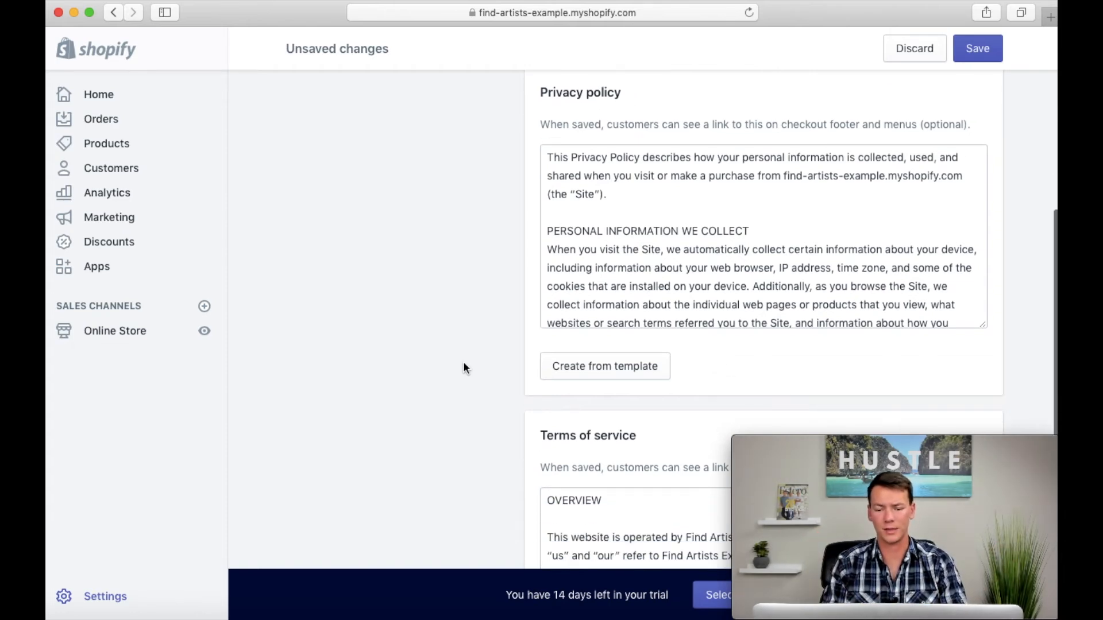
scroll(515, 292, "up", 8)
left_click(978, 53)
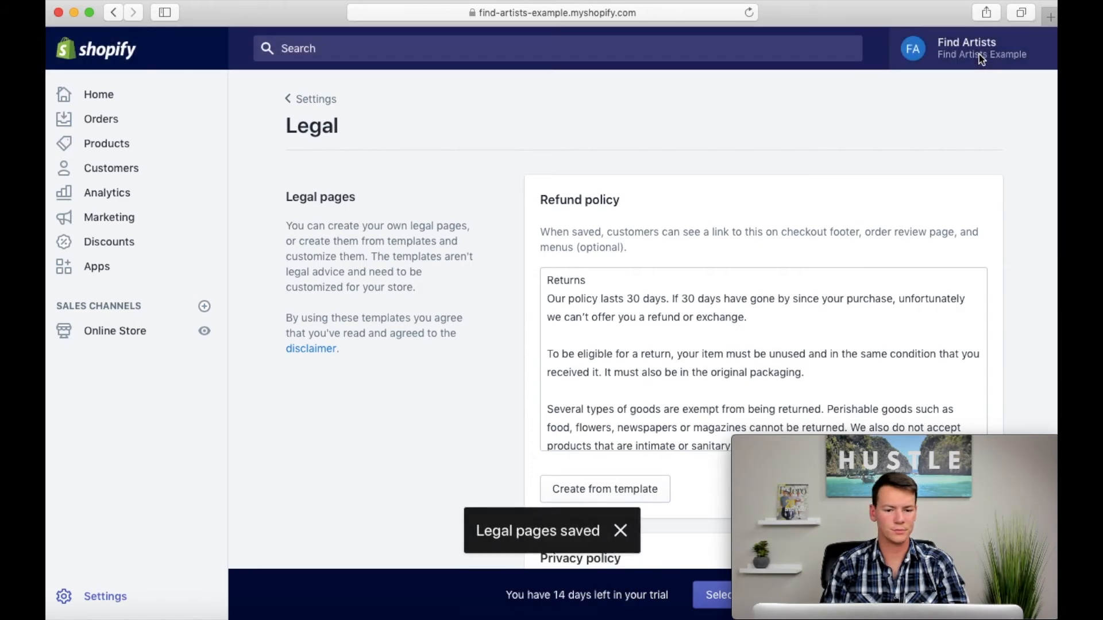
Step: Return to customizing the Debut theme and open the Footer menu for editing from the footer's Quick links block
left_click(127, 328)
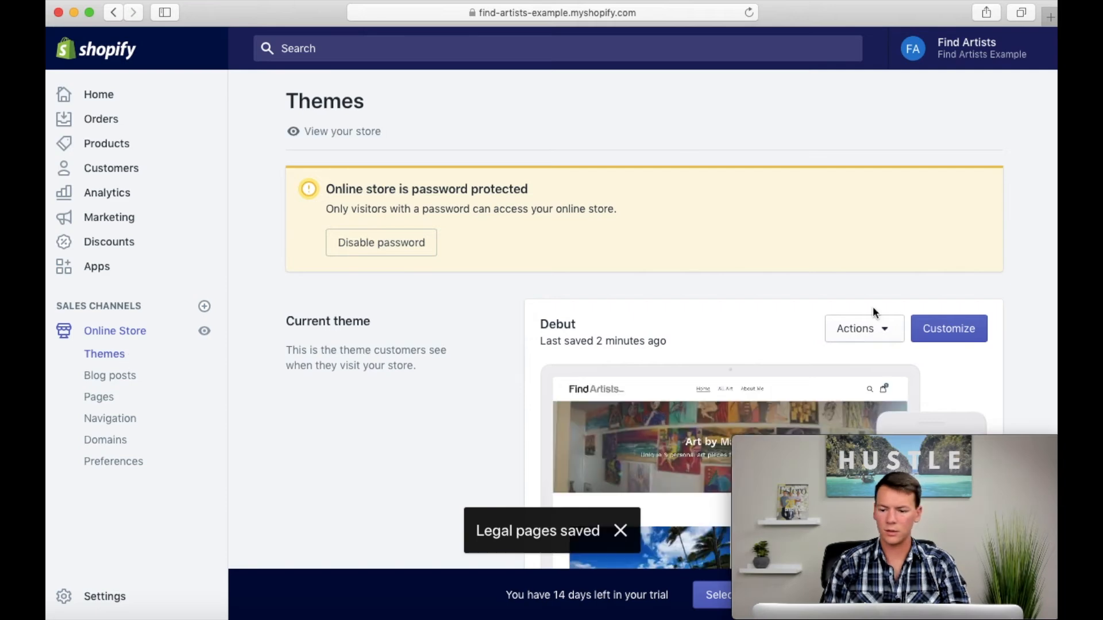
left_click(926, 336)
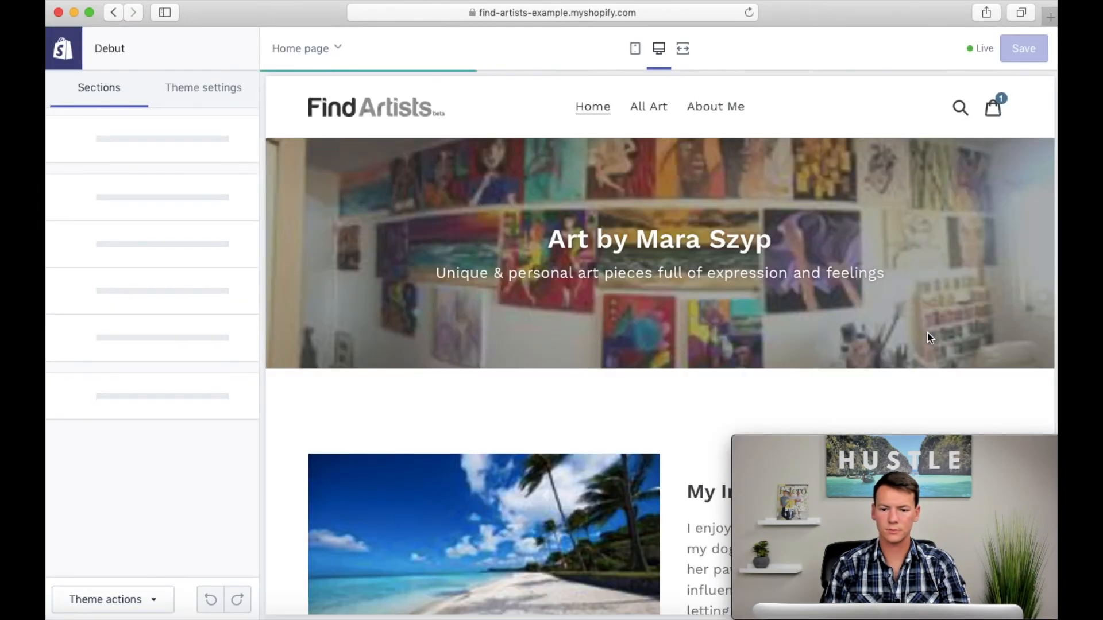
left_click(109, 421)
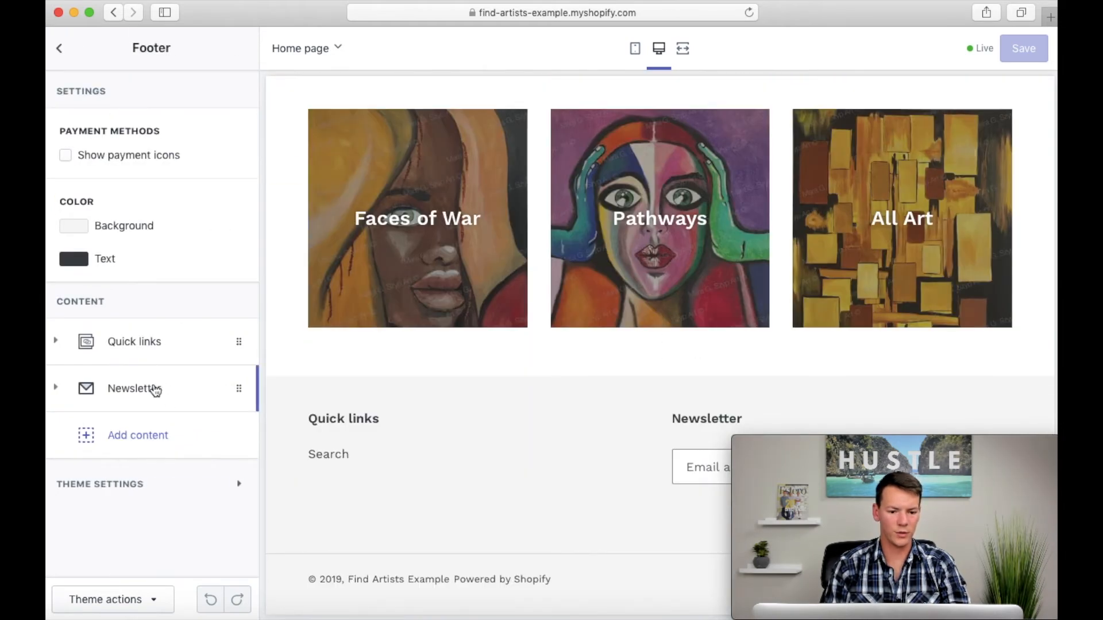
left_click(138, 343)
scroll(157, 399, "down", 3)
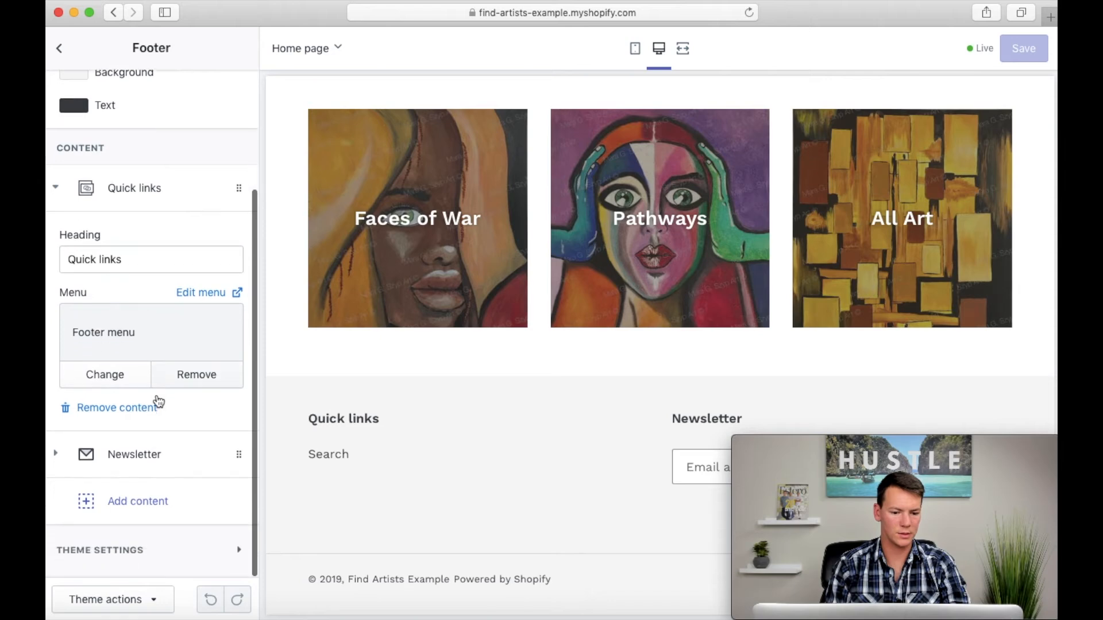
left_click(201, 296)
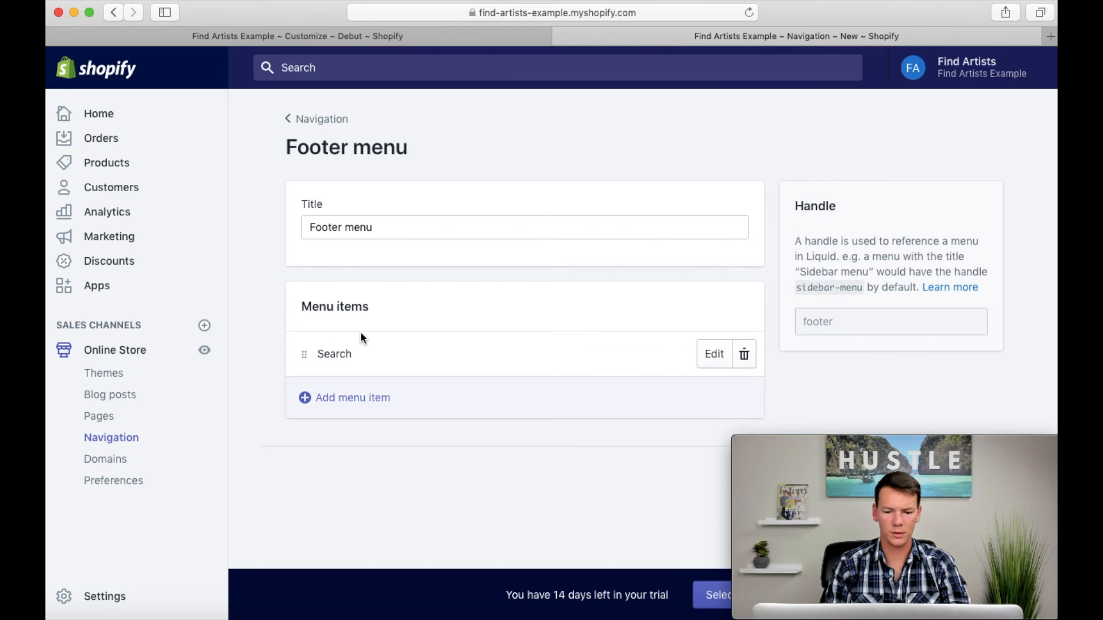
Step: Change the footer menu's Search item to one named Privacy Policy that links to the store's Privacy Policy
left_click(712, 352)
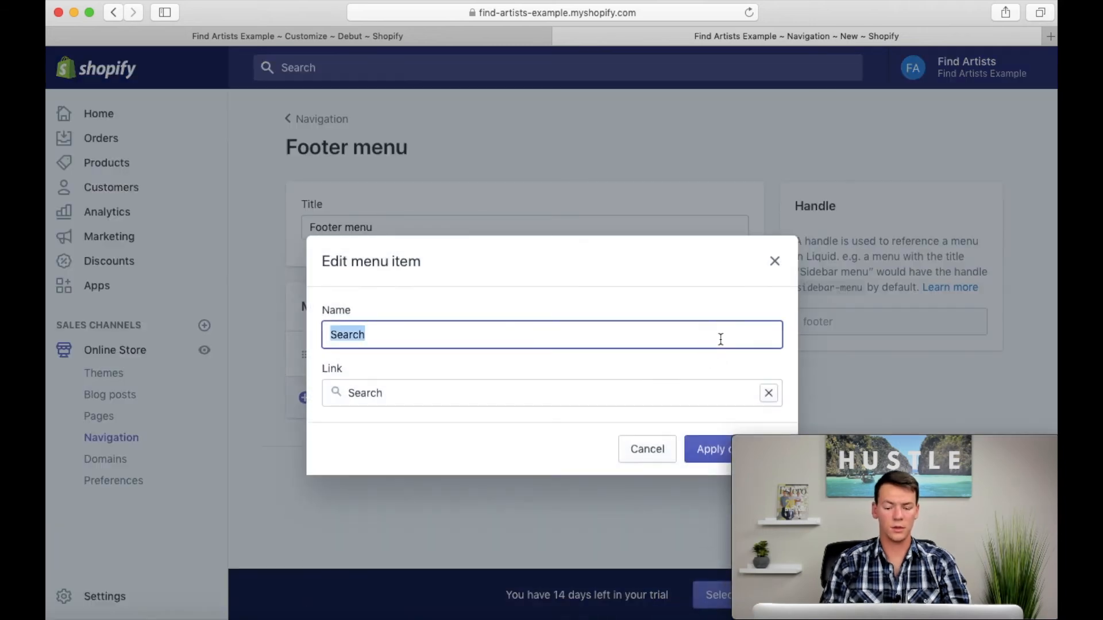
type("Priv")
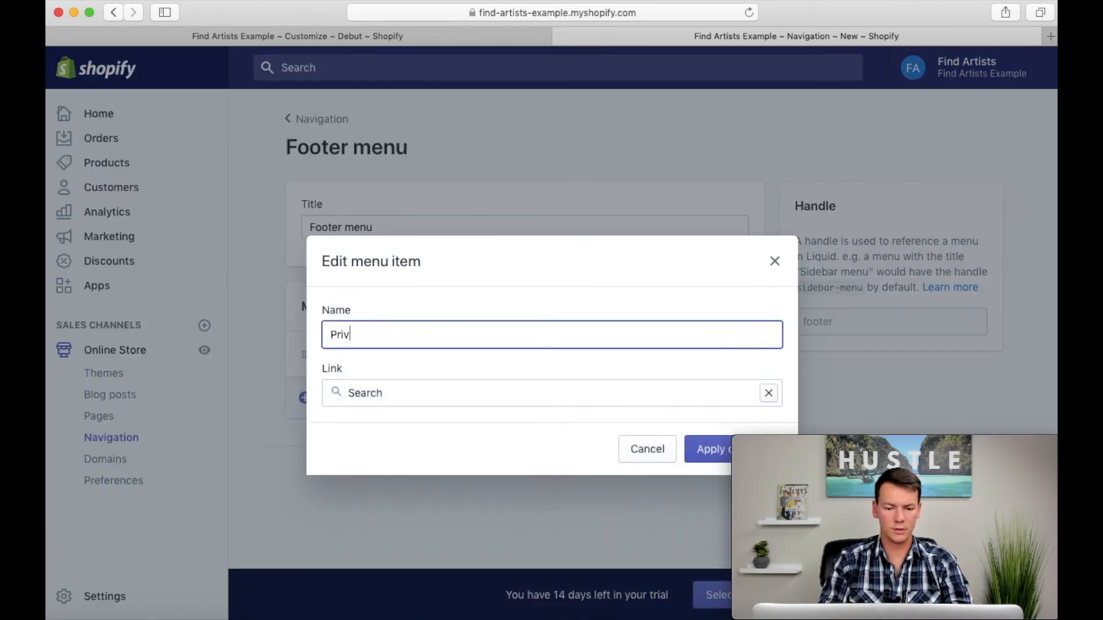
type("acy Policy")
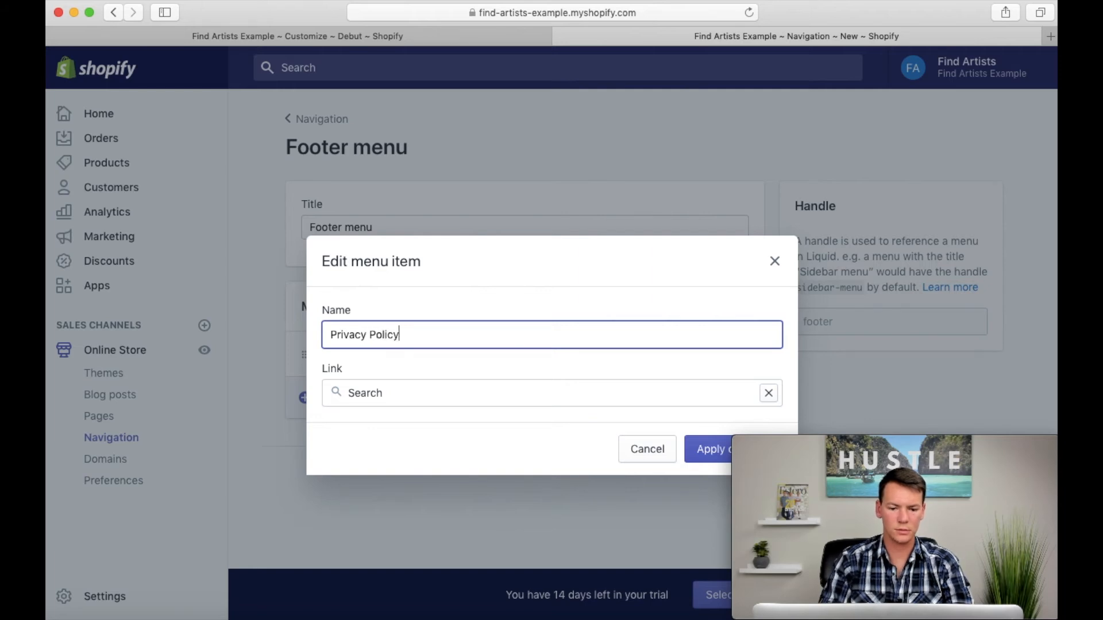
left_click(769, 395)
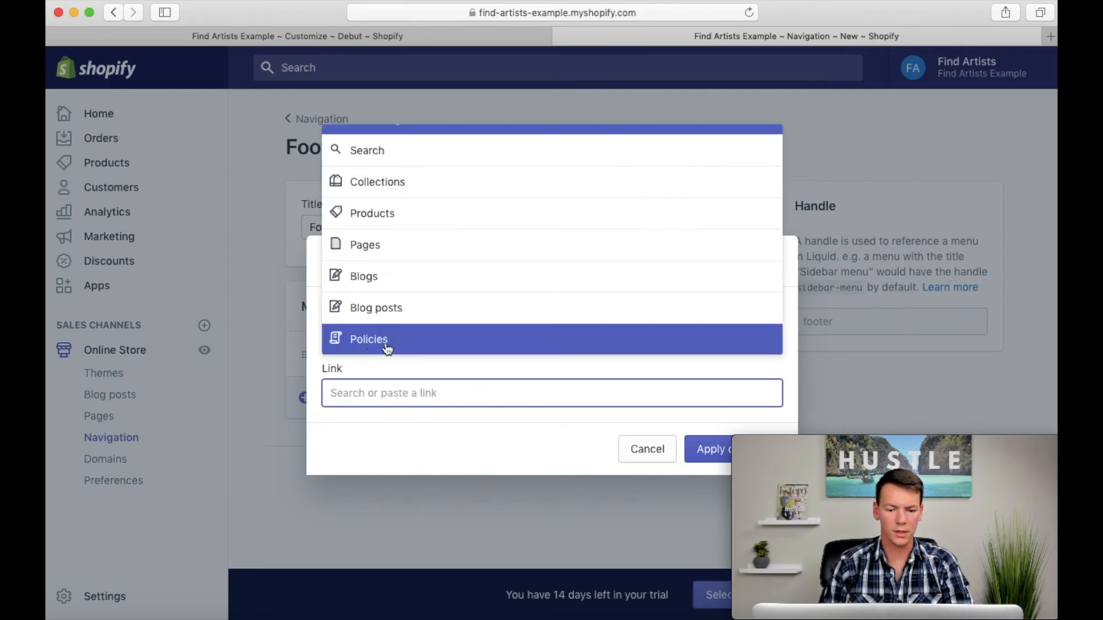
left_click(373, 344)
left_click(371, 278)
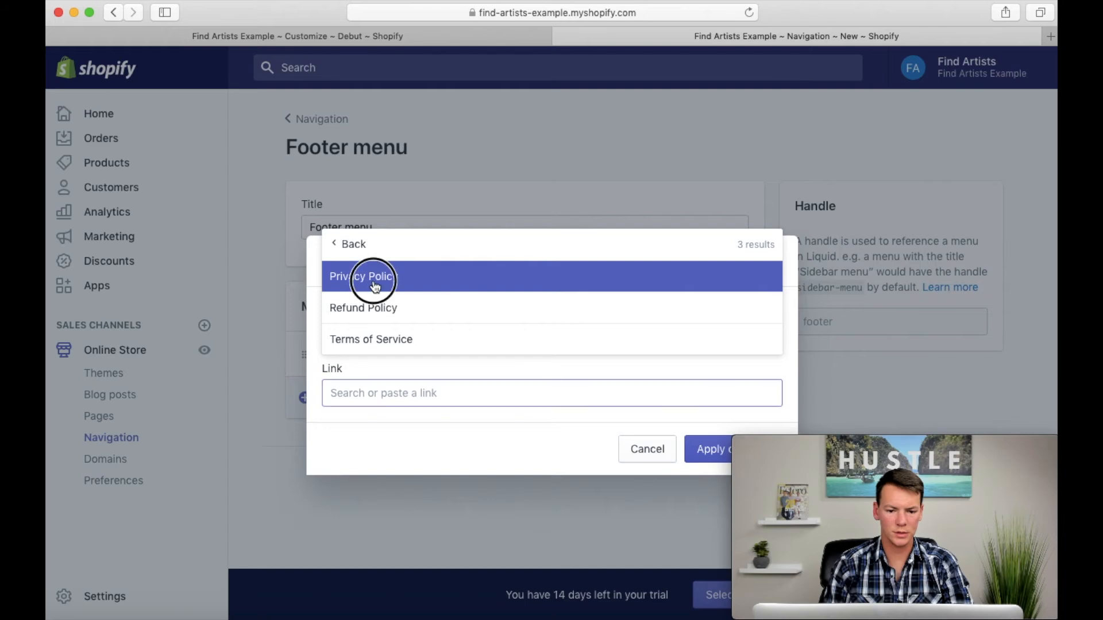
left_click(710, 448)
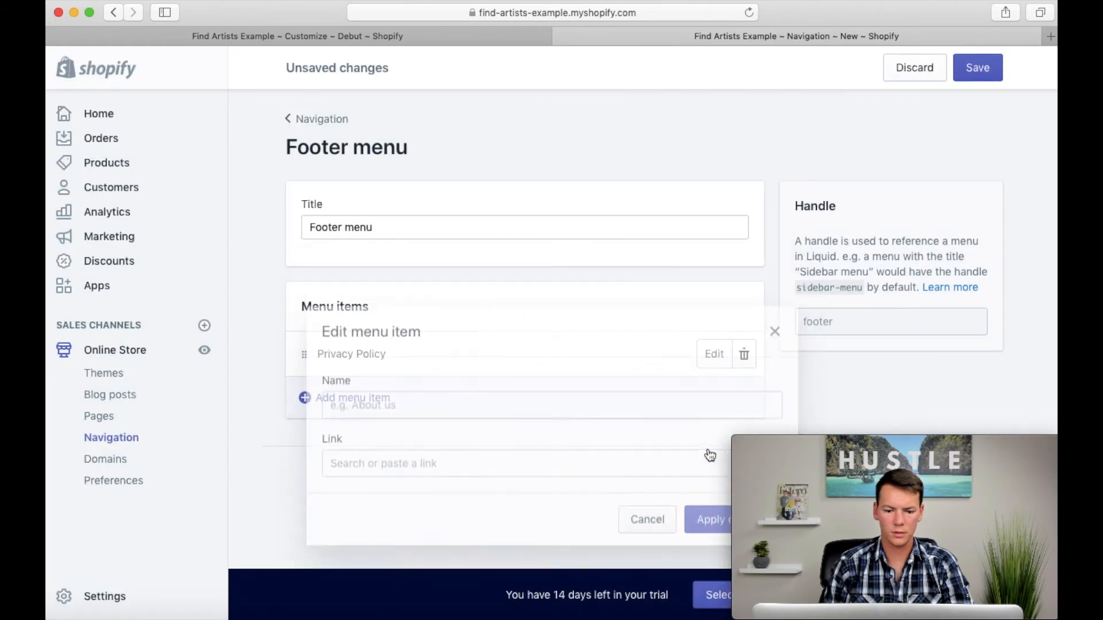
Step: Add a footer menu item named Terms of Service that links to the Terms of Service policy
left_click(356, 402)
left_click(371, 343)
type("Ter")
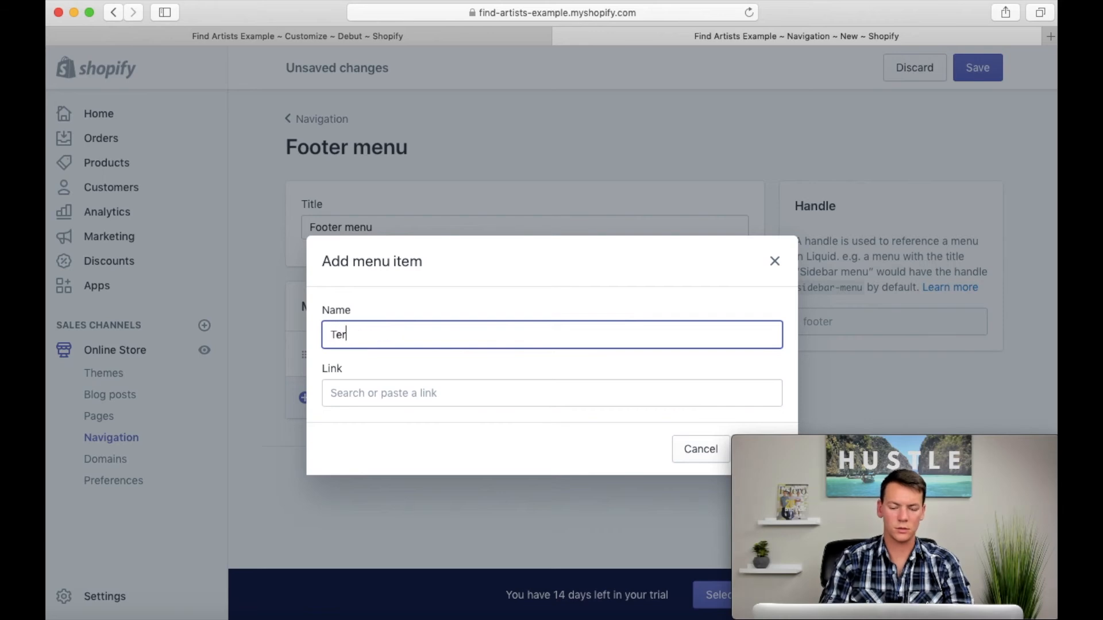
type("ms of Sre")
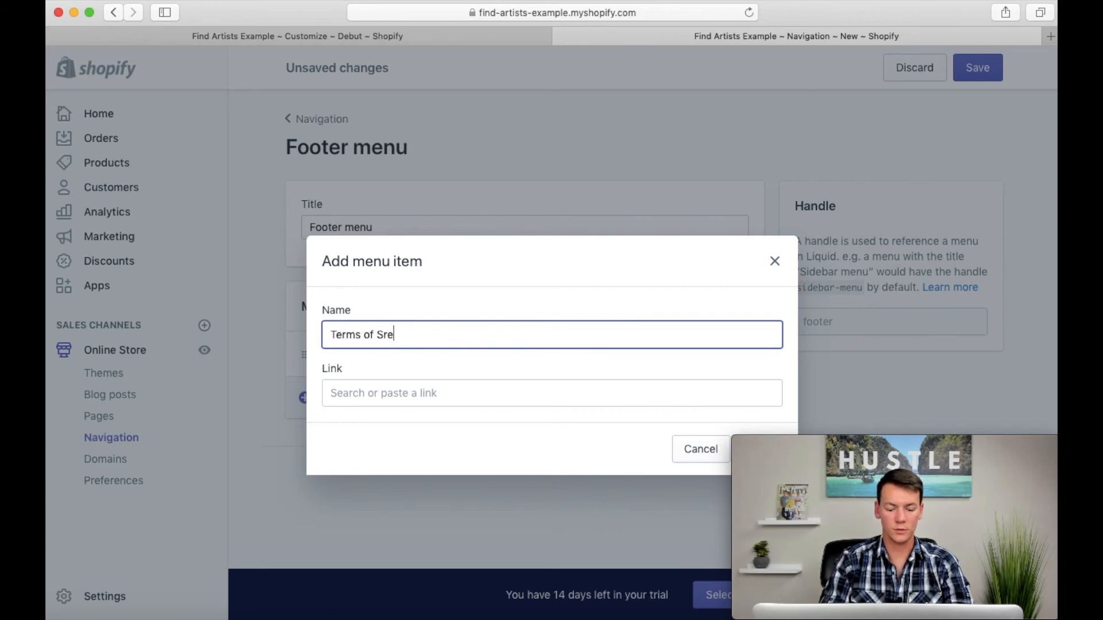
type("vice")
left_click(468, 390)
scroll(445, 313, "down", 2)
left_click(379, 342)
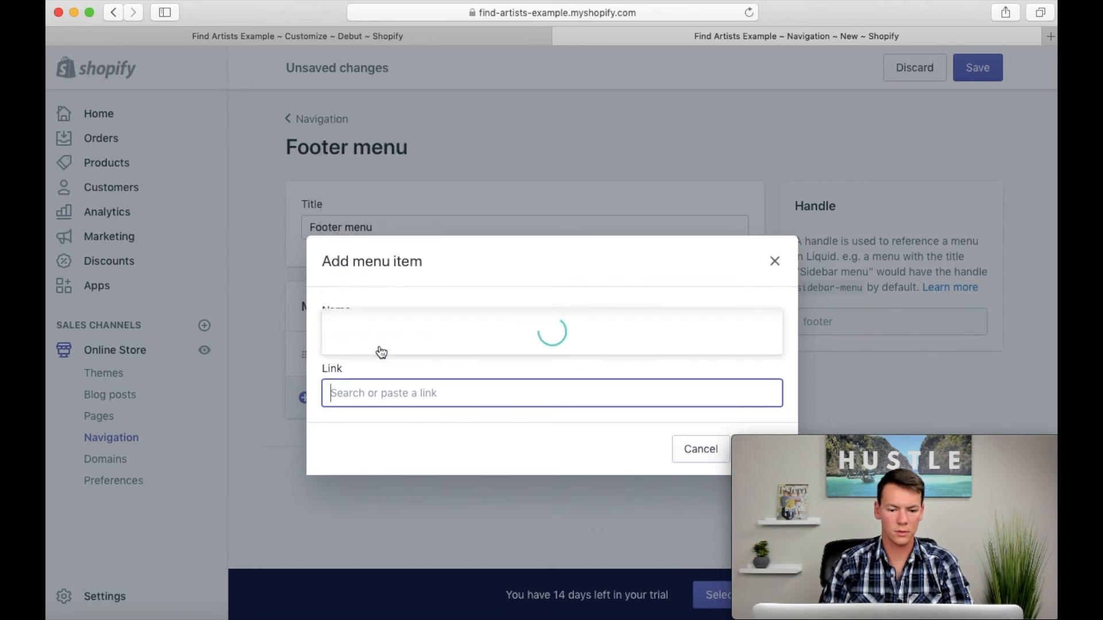
left_click(388, 340)
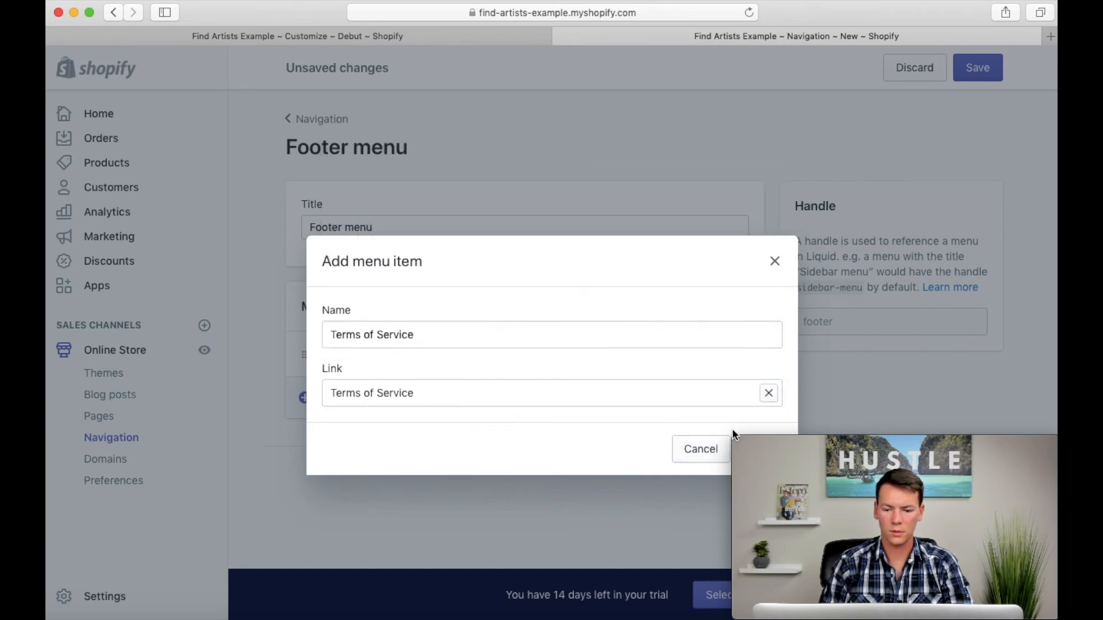
left_click(749, 440)
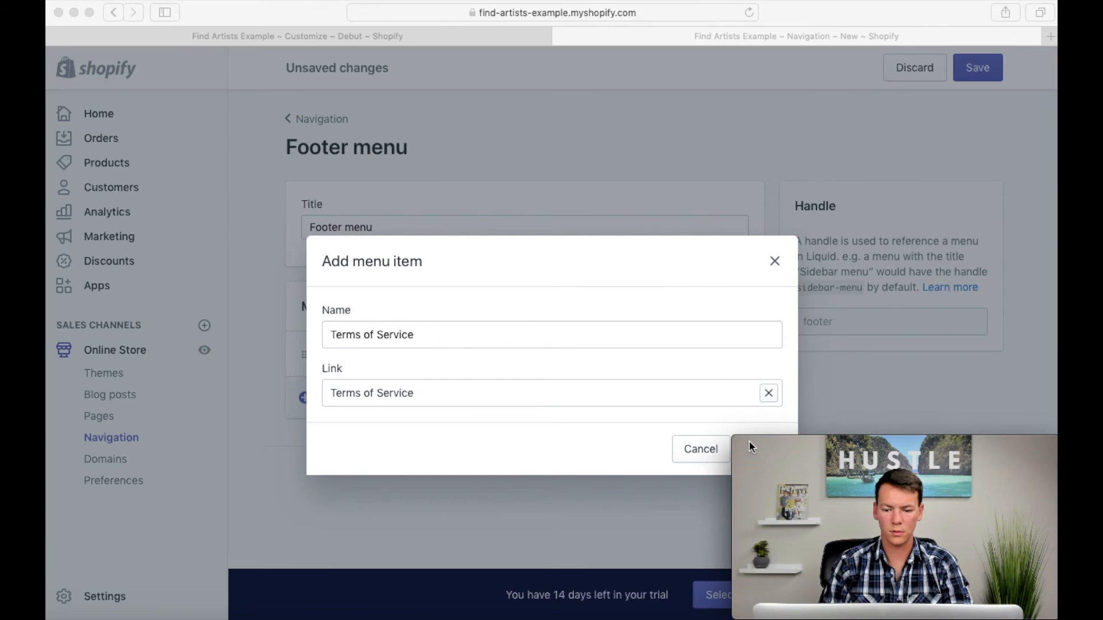
left_click(758, 445)
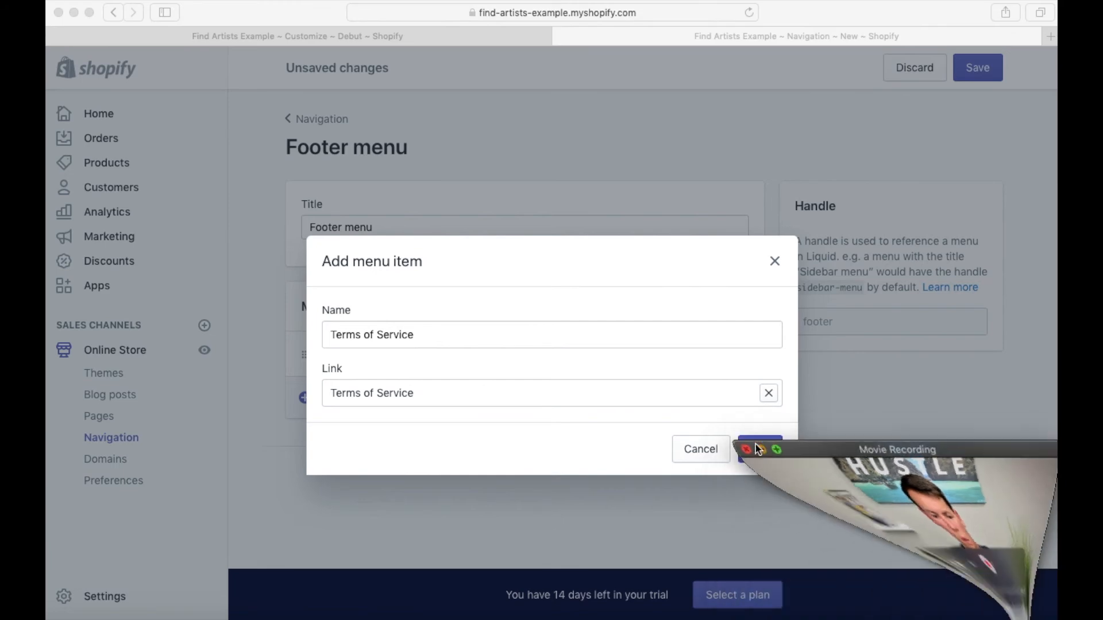
left_click(760, 457)
left_click(758, 453)
Step: Add a Refund Policy item to the footer menu, linked to the store's Refund Policy
left_click(374, 444)
left_click(381, 347)
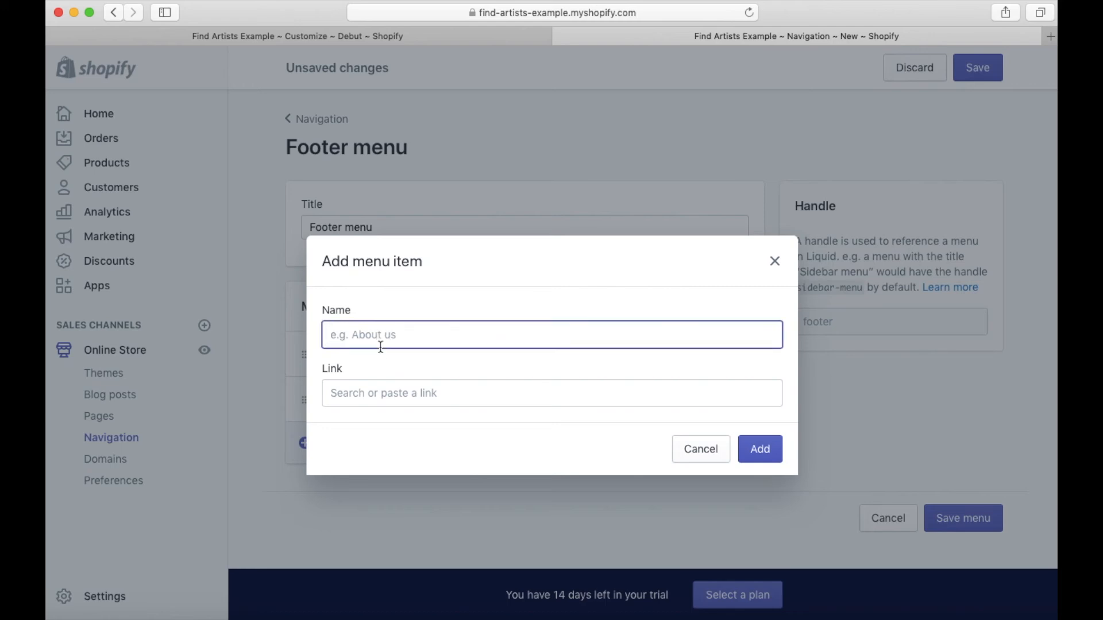
left_click(391, 386)
scroll(382, 339, "down", 1)
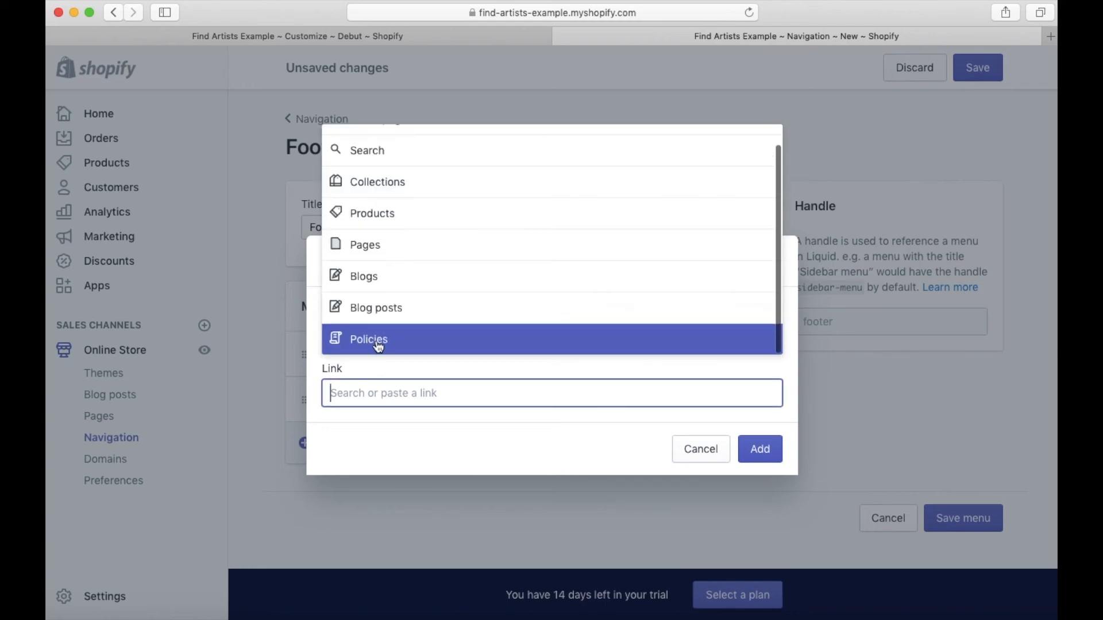
left_click(379, 347)
left_click(422, 315)
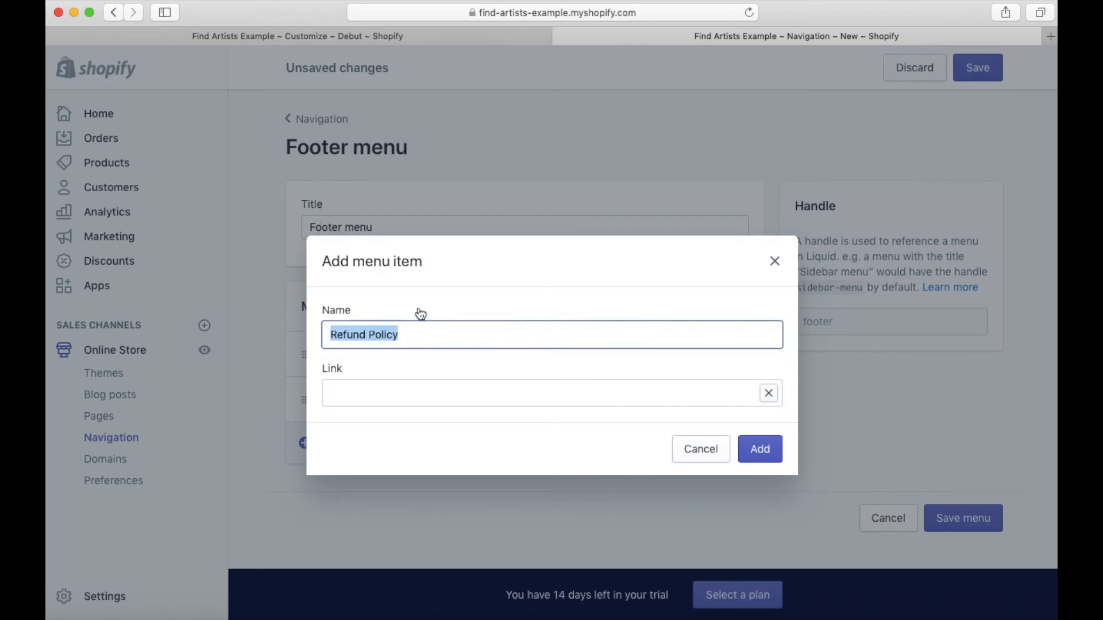
left_click(760, 449)
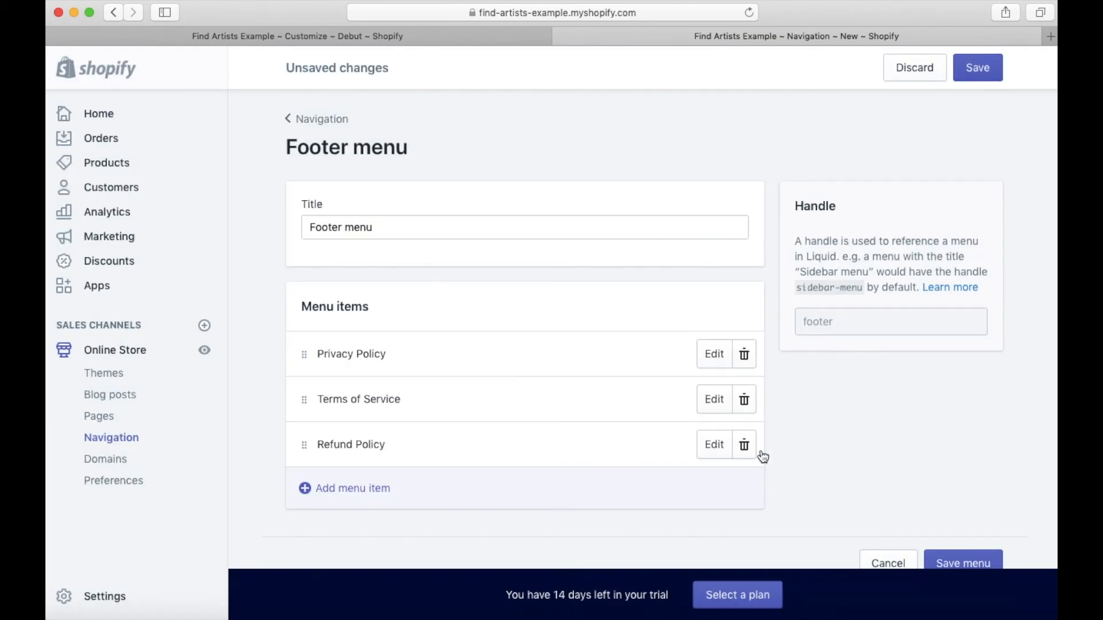
Step: Save the changes to the footer menu
left_click(1009, 619)
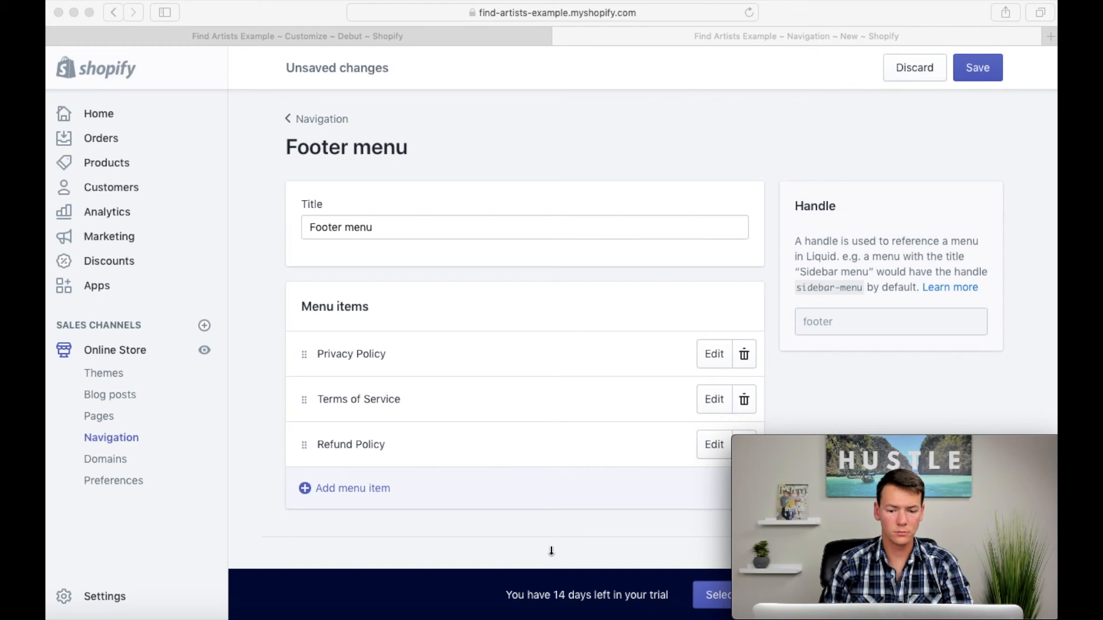
scroll(537, 528, "down", 2)
scroll(523, 504, "up", 3)
left_click(974, 71)
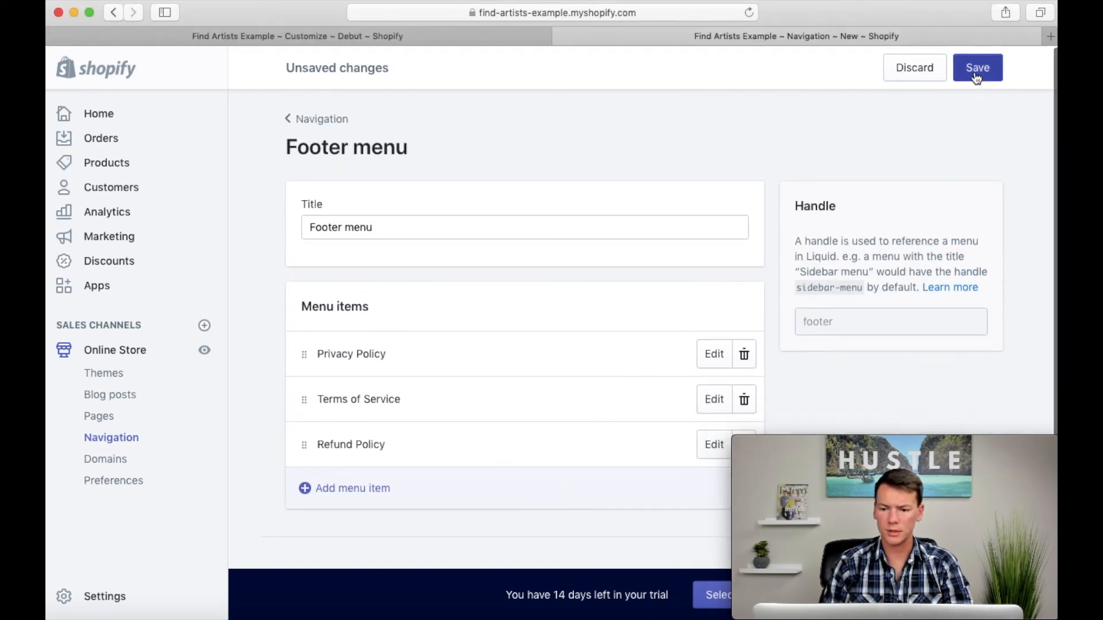
Step: View the live online store and check the policy links under Quick links in the home page footer
left_click(204, 351)
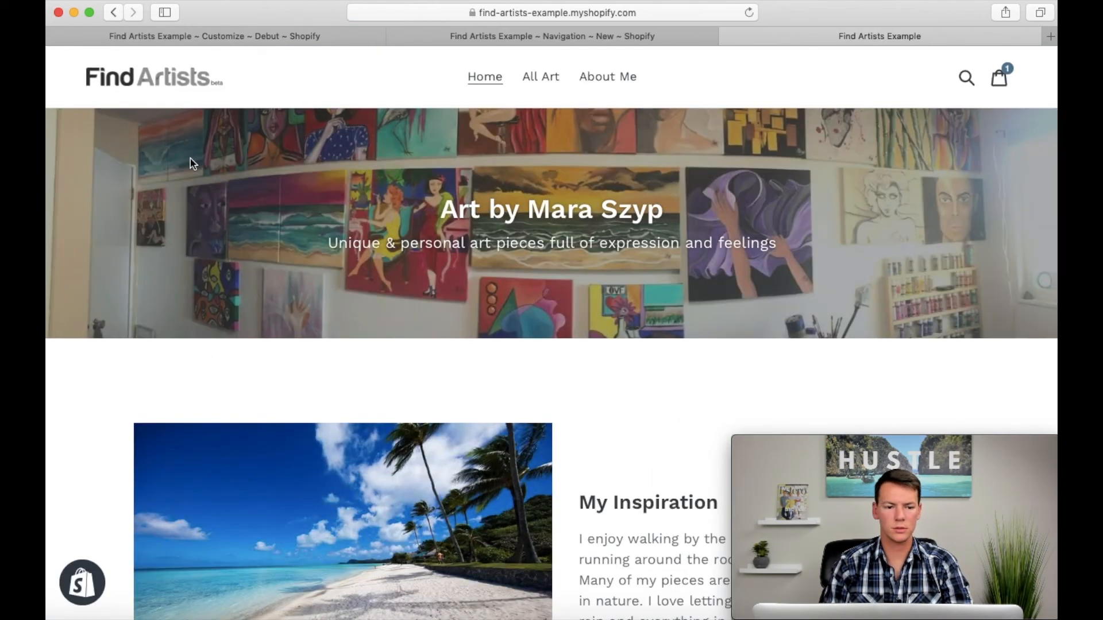
scroll(442, 313, "down", 15)
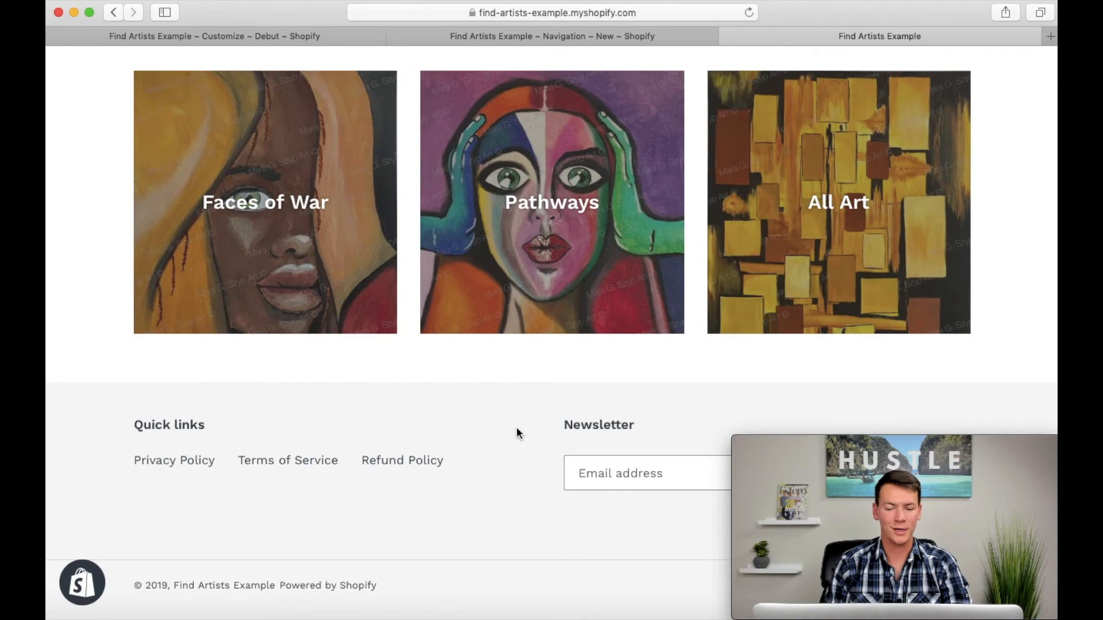
scroll(516, 428, "down", 2)
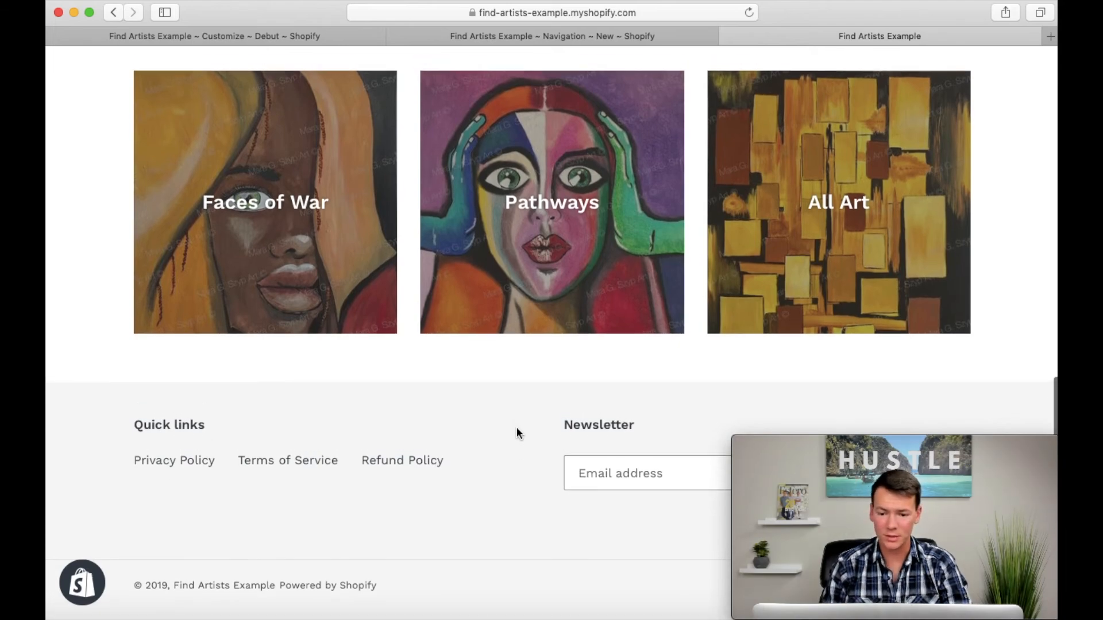
scroll(516, 428, "up", 14)
scroll(569, 419, "down", 14)
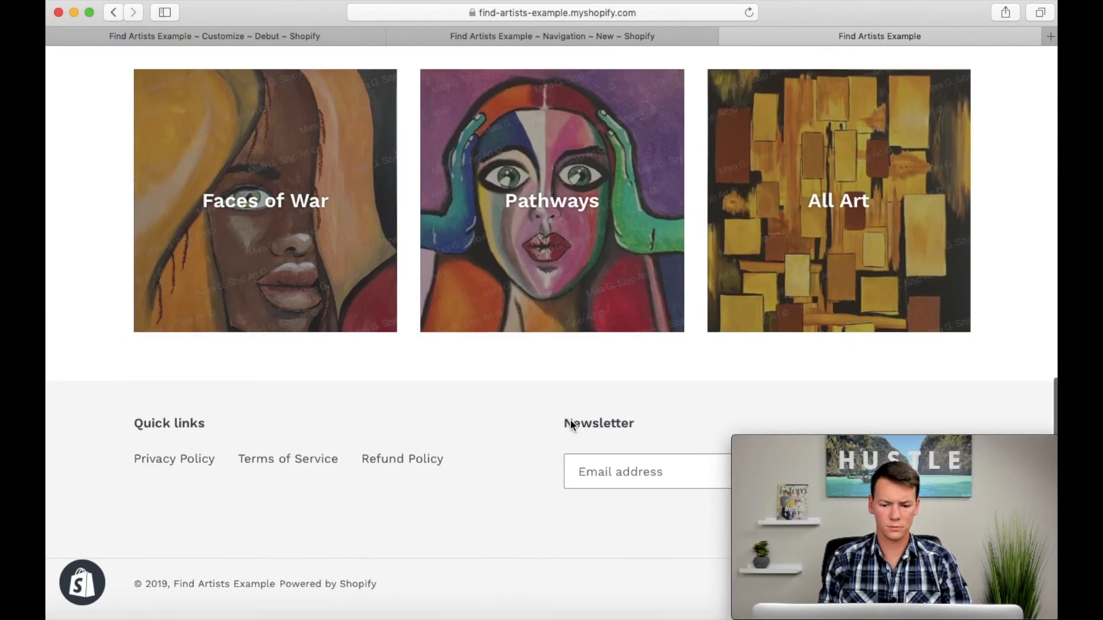
scroll(578, 388, "up", 14)
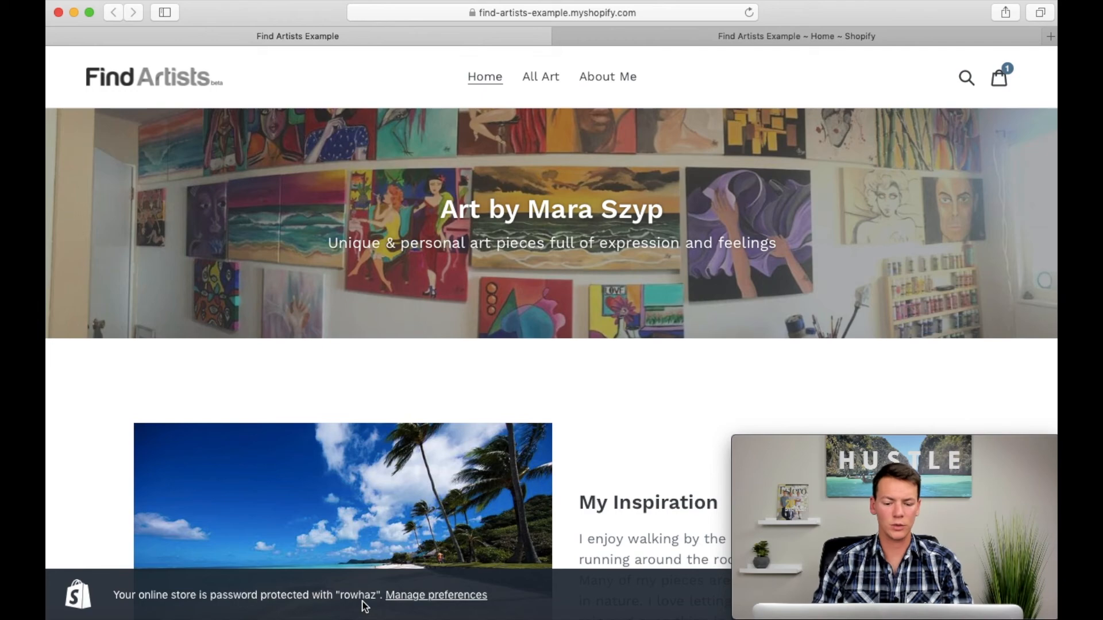
Step: Open the online store preferences from the storefront's password notice and look over the Password protection section
left_click(408, 597)
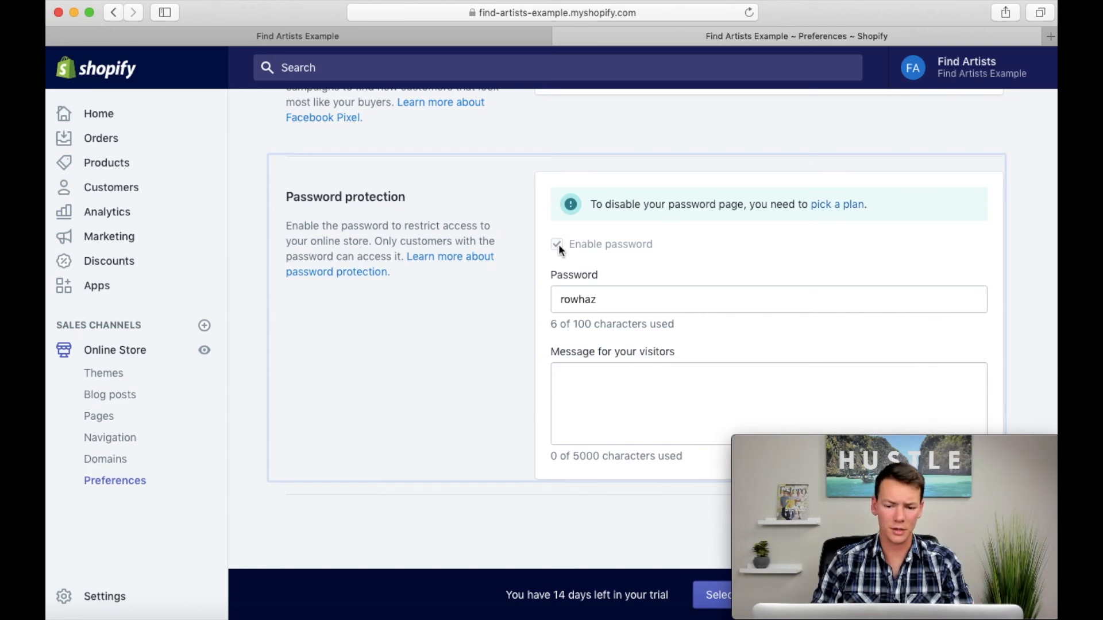
scroll(557, 244, "up", 12)
scroll(557, 244, "down", 12)
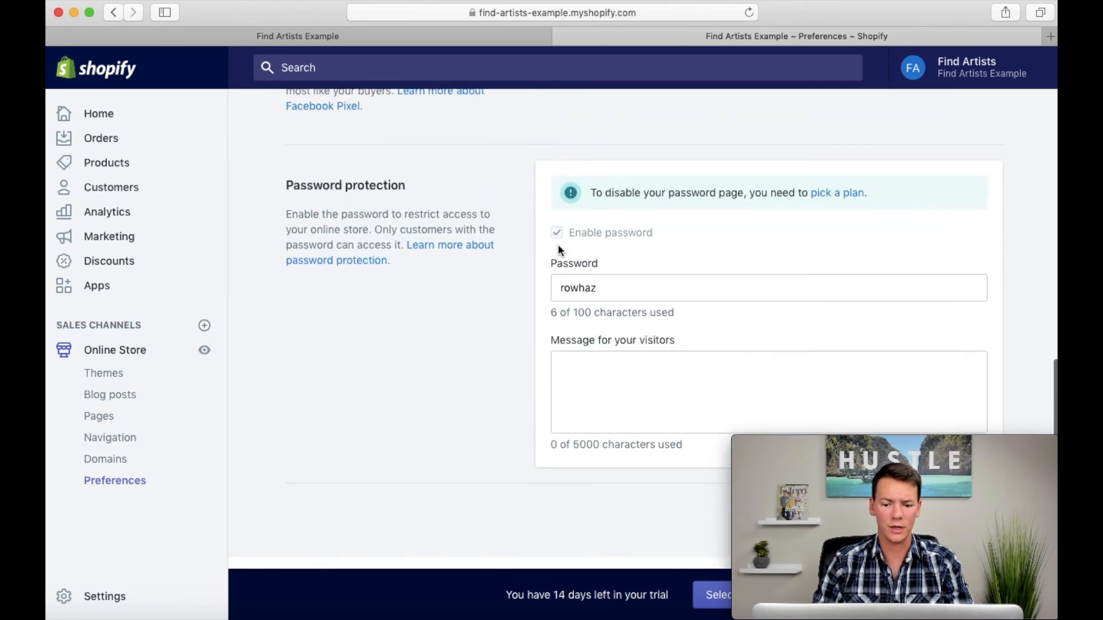
scroll(490, 357, "up", 10)
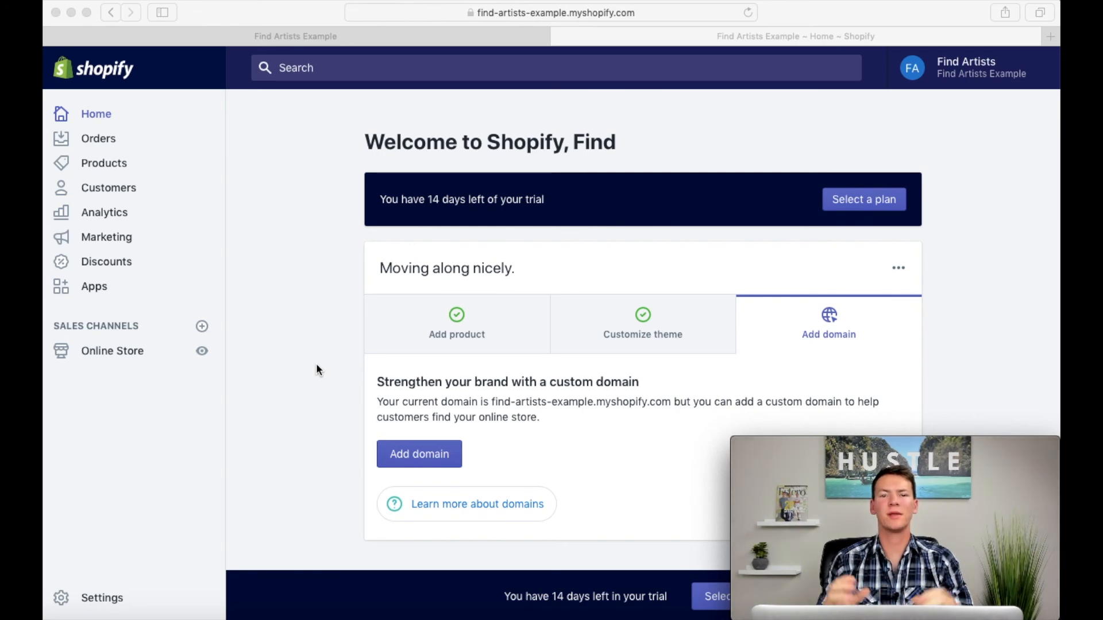
Step: Open Google Domains in a new browser tab and search for the domain maraart.com, looking over the available endings
left_click(1050, 36)
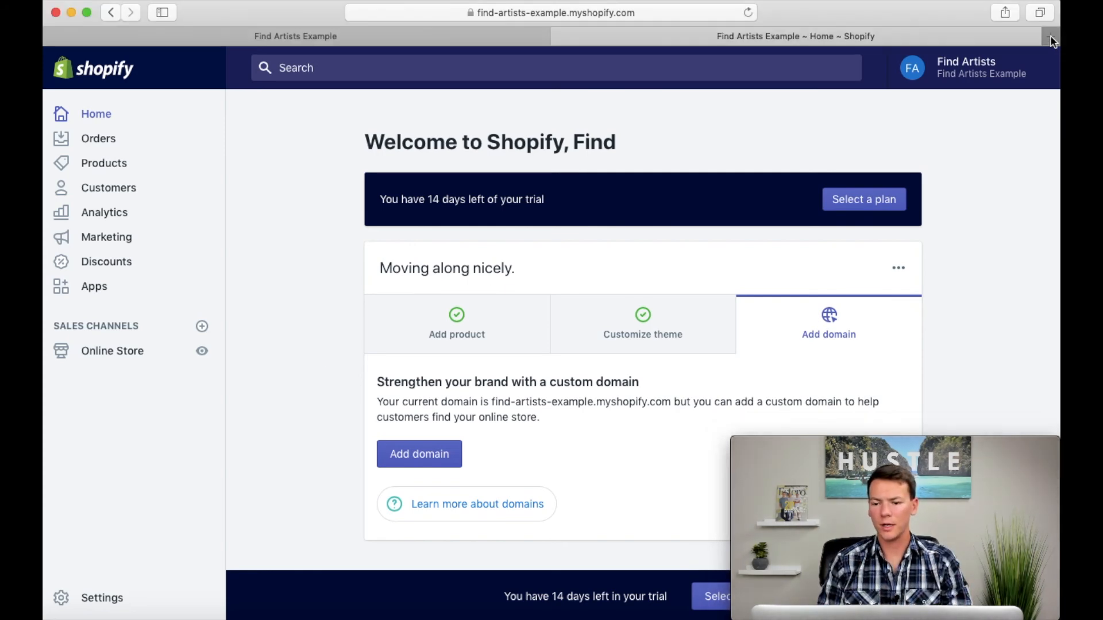
left_click(1050, 36)
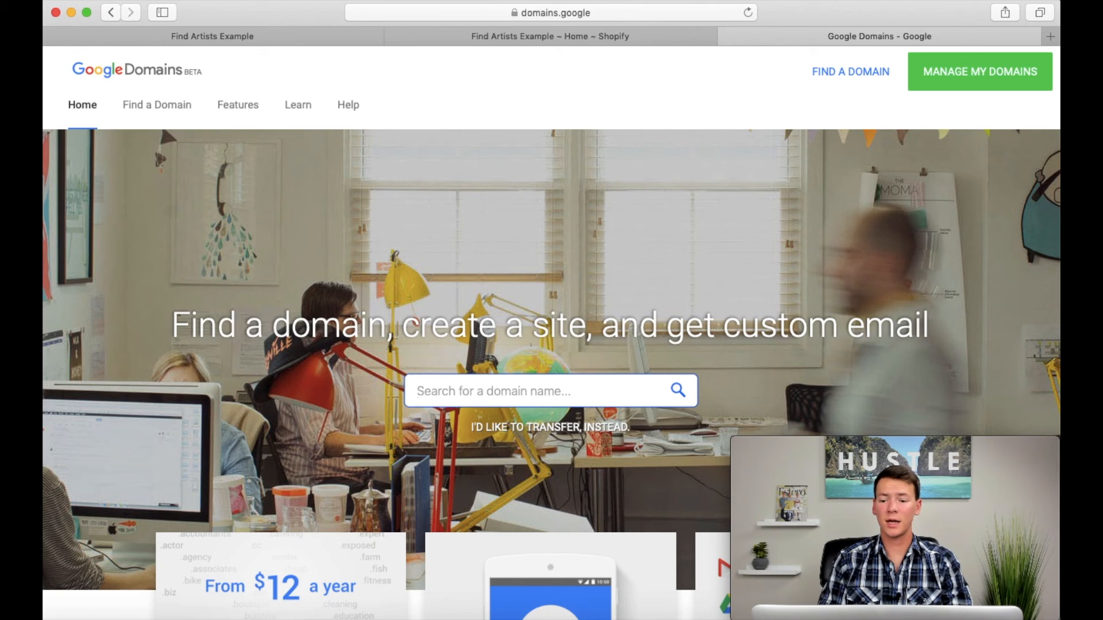
left_click(548, 383)
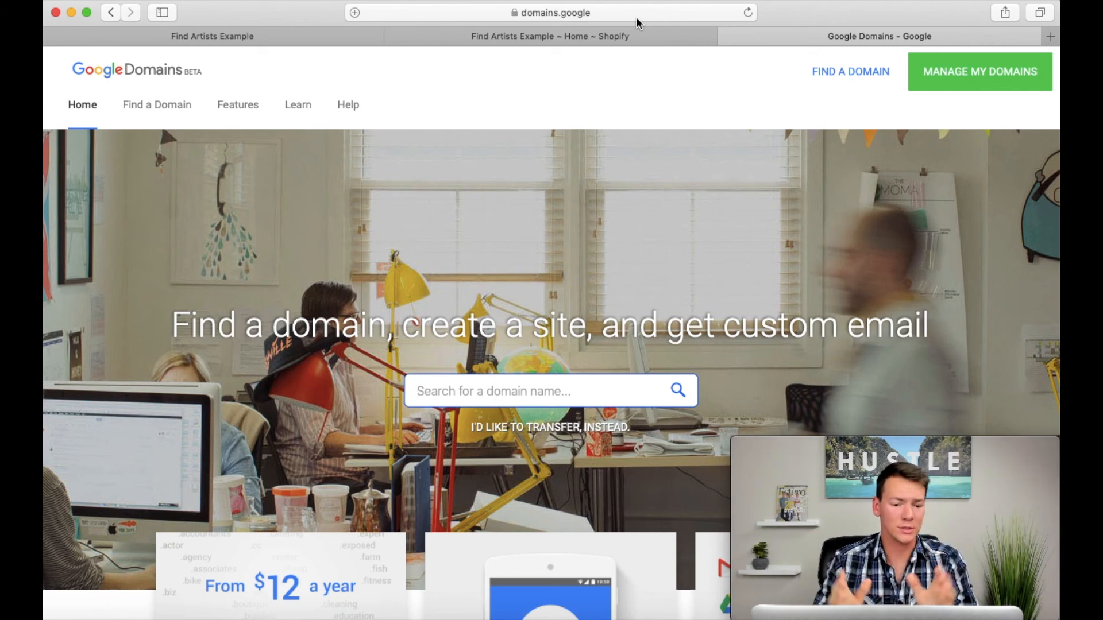
scroll(583, 332, "down", 2)
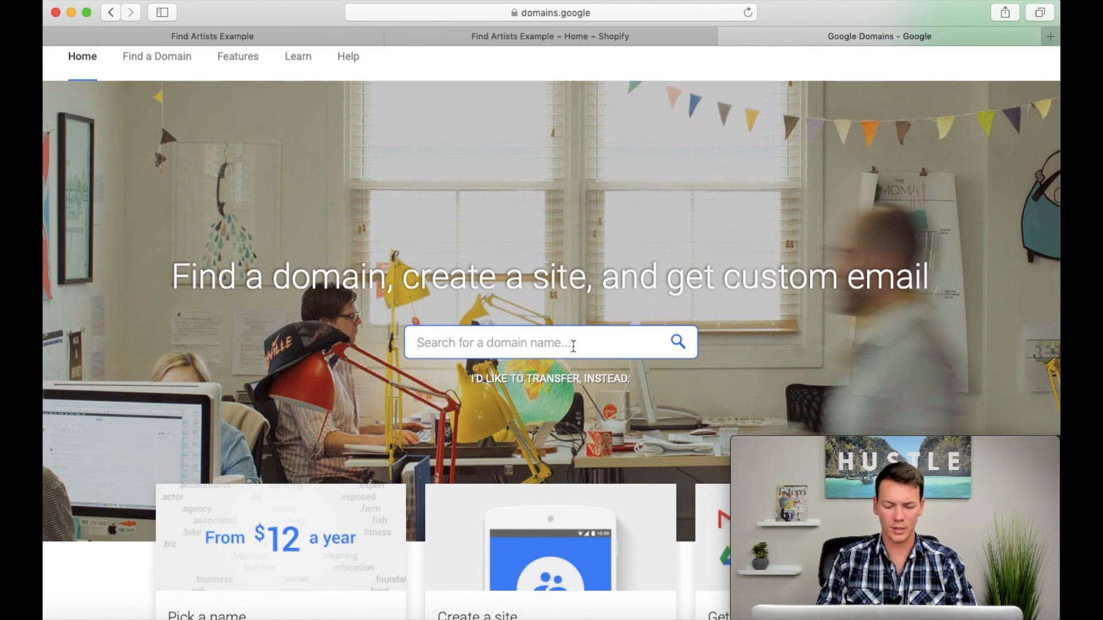
type("maraart.")
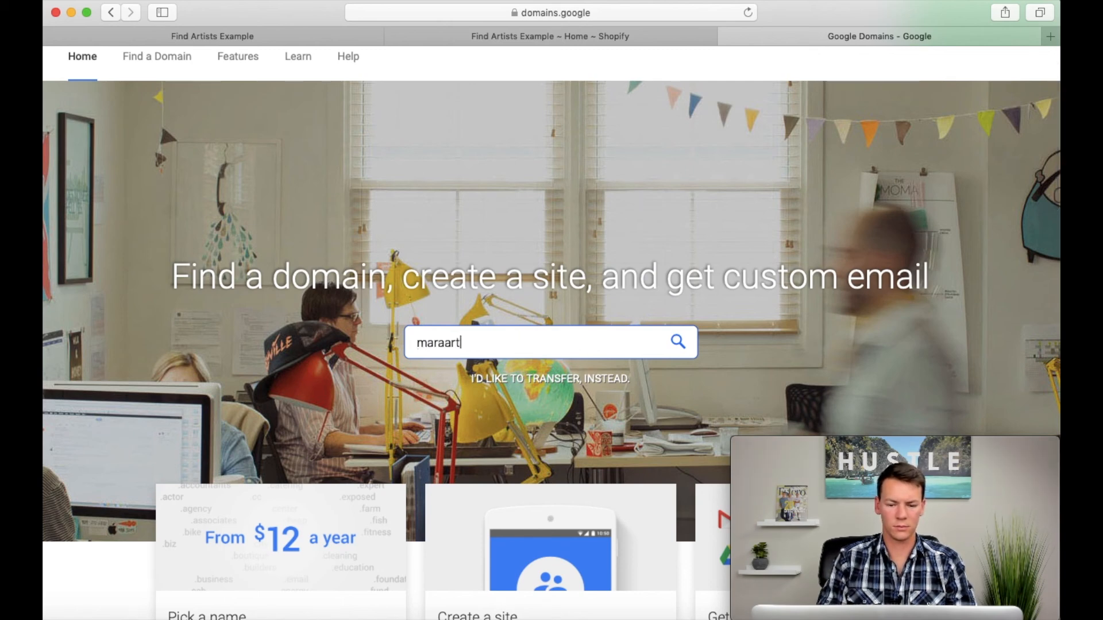
type("com")
key("Return")
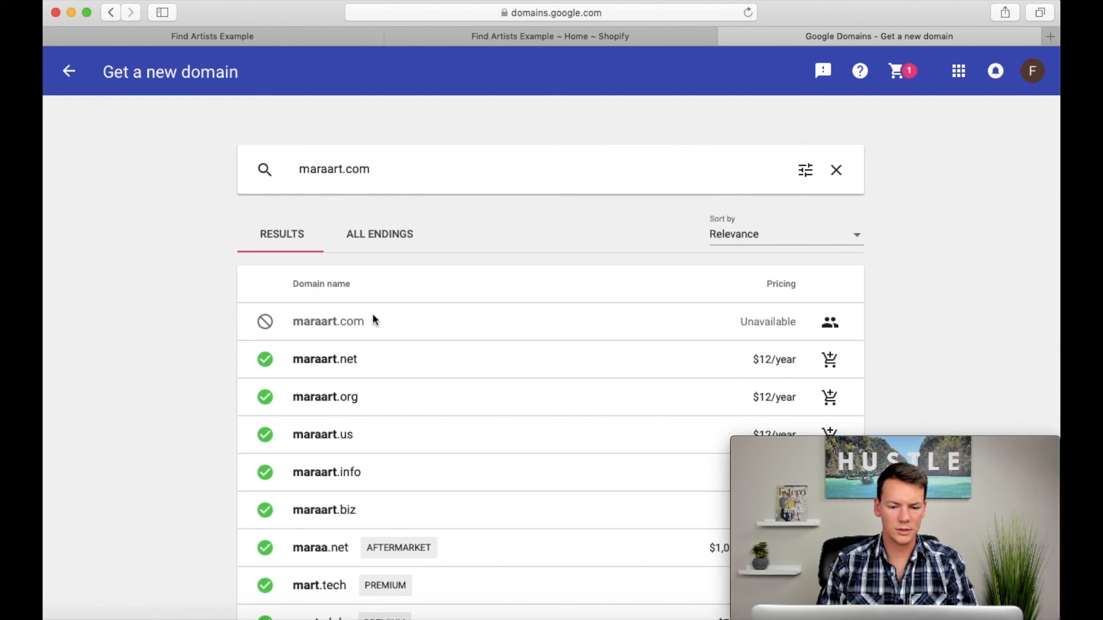
scroll(372, 319, "down", 2)
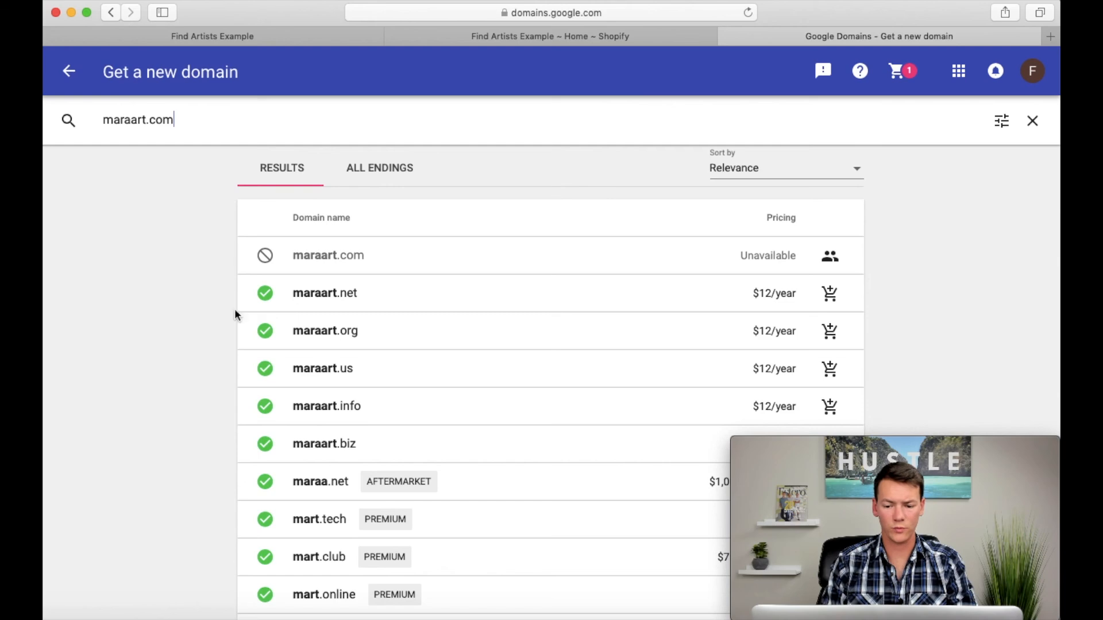
scroll(143, 310, "up", 2)
Step: Search for the domain artbymara.com instead and look over the available endings and their prices
triple_click(235, 120)
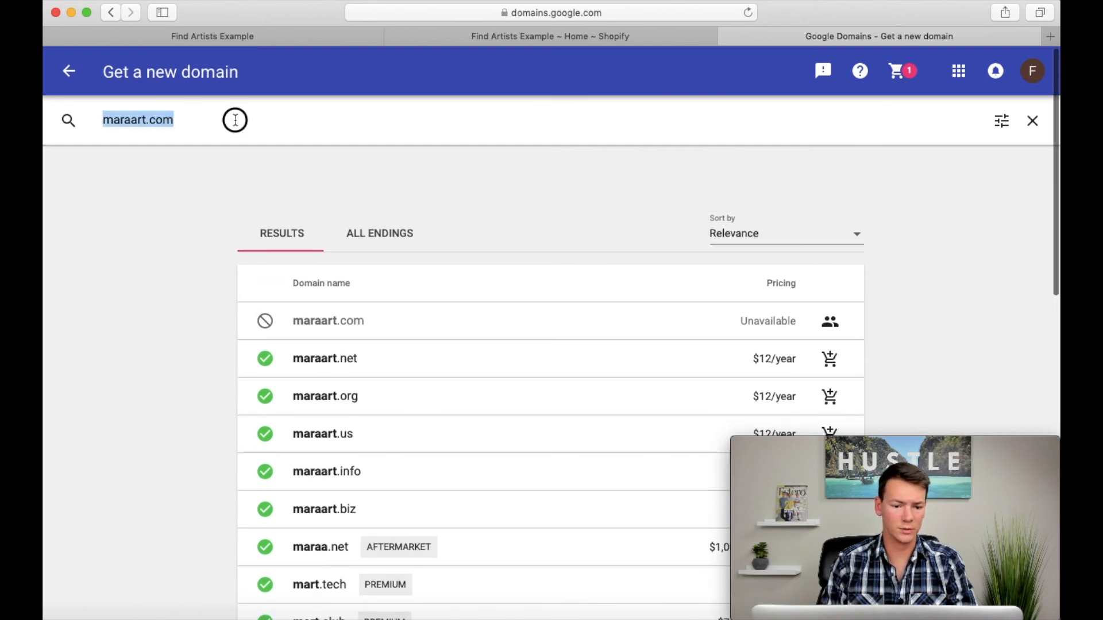
type("artbymara.com")
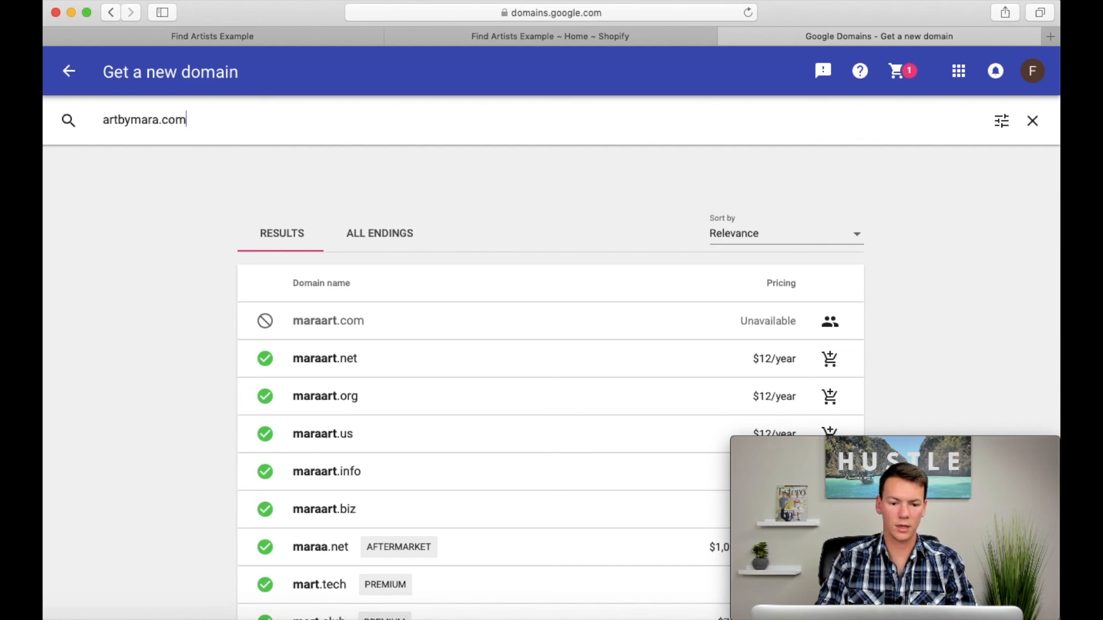
key("Return")
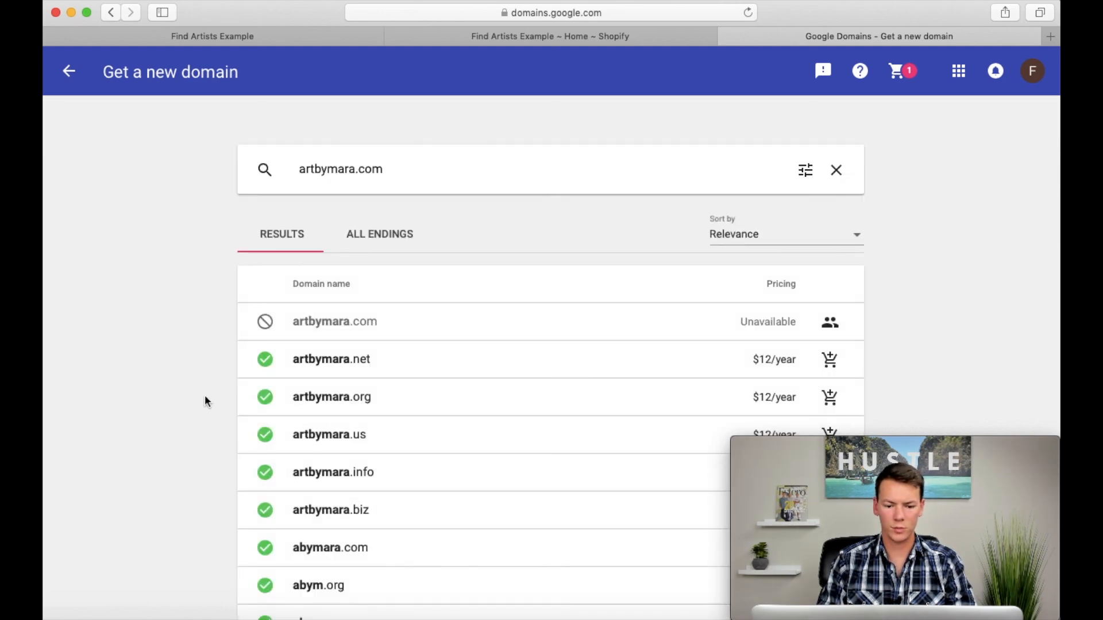
scroll(183, 318, "down", 2)
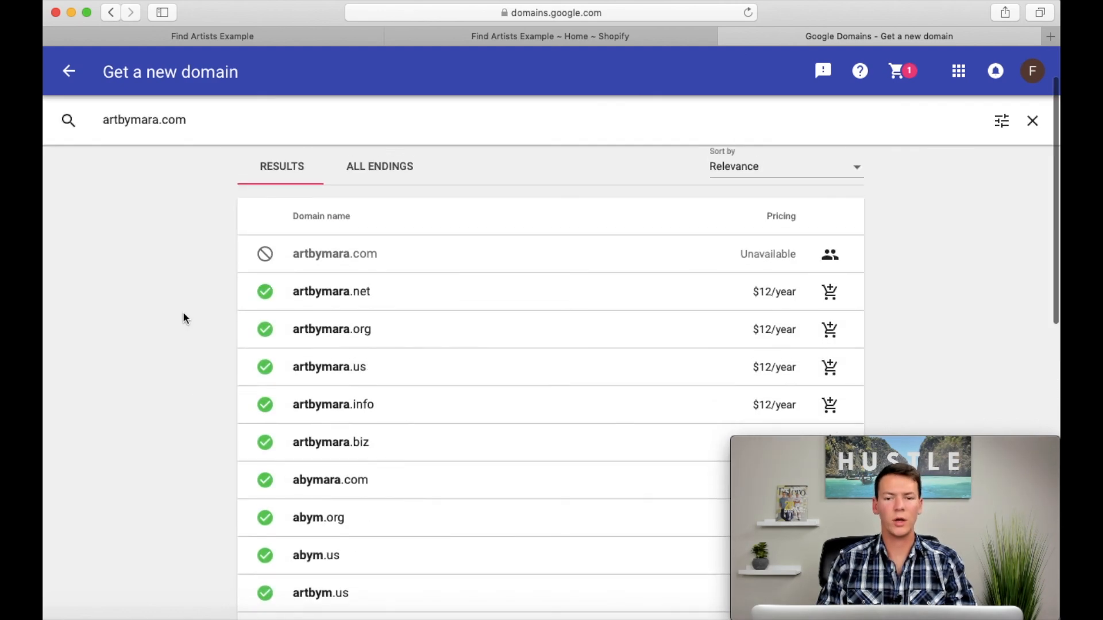
scroll(183, 318, "up", 2)
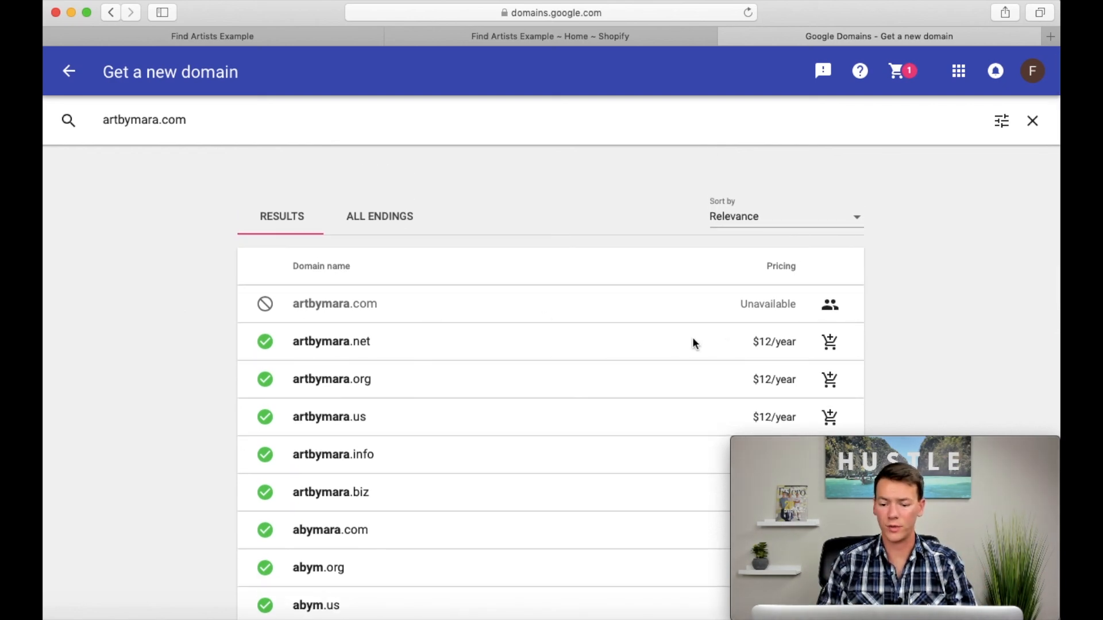
Step: Add artbymara.net to the cart and proceed to checkout, looking over the contact information form
left_click(831, 344)
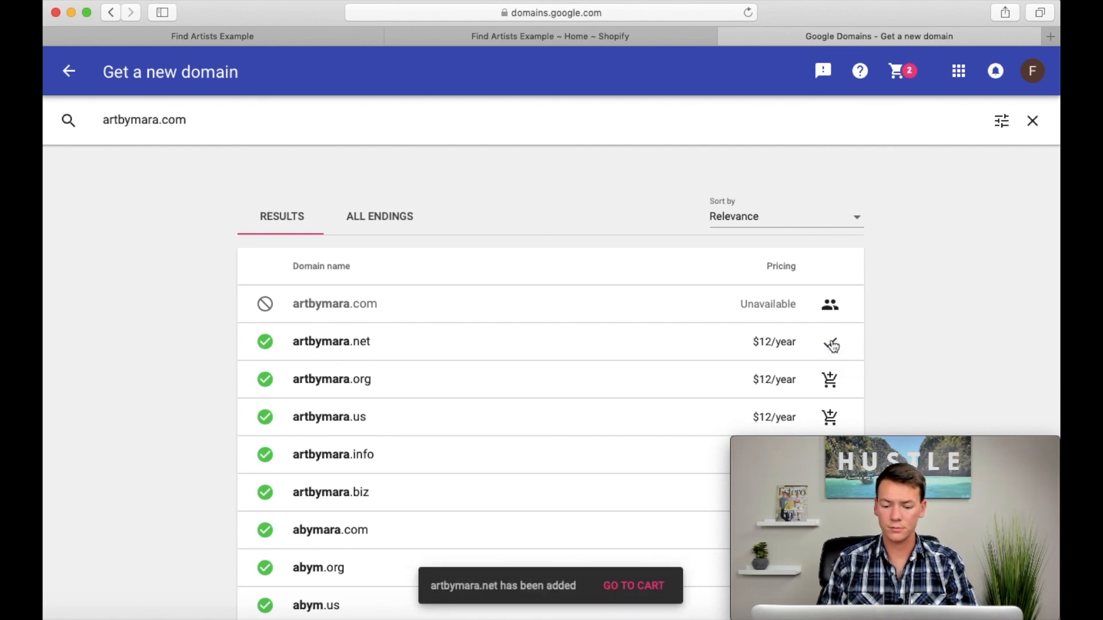
left_click(606, 589)
scroll(298, 377, "down", 5)
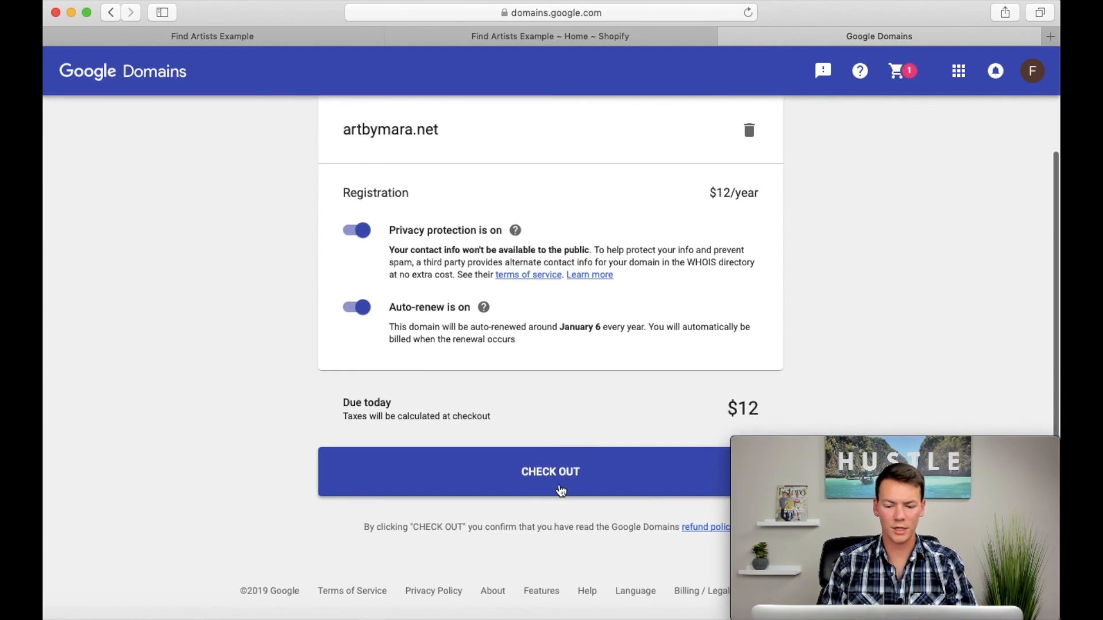
left_click(560, 476)
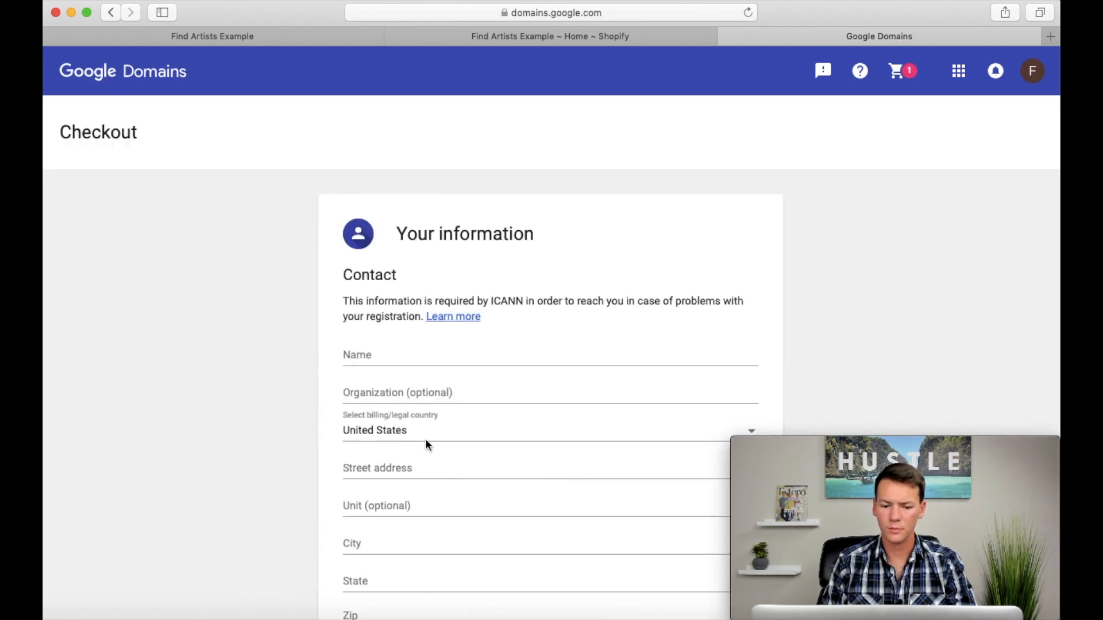
scroll(294, 425, "down", 10)
scroll(294, 425, "up", 8)
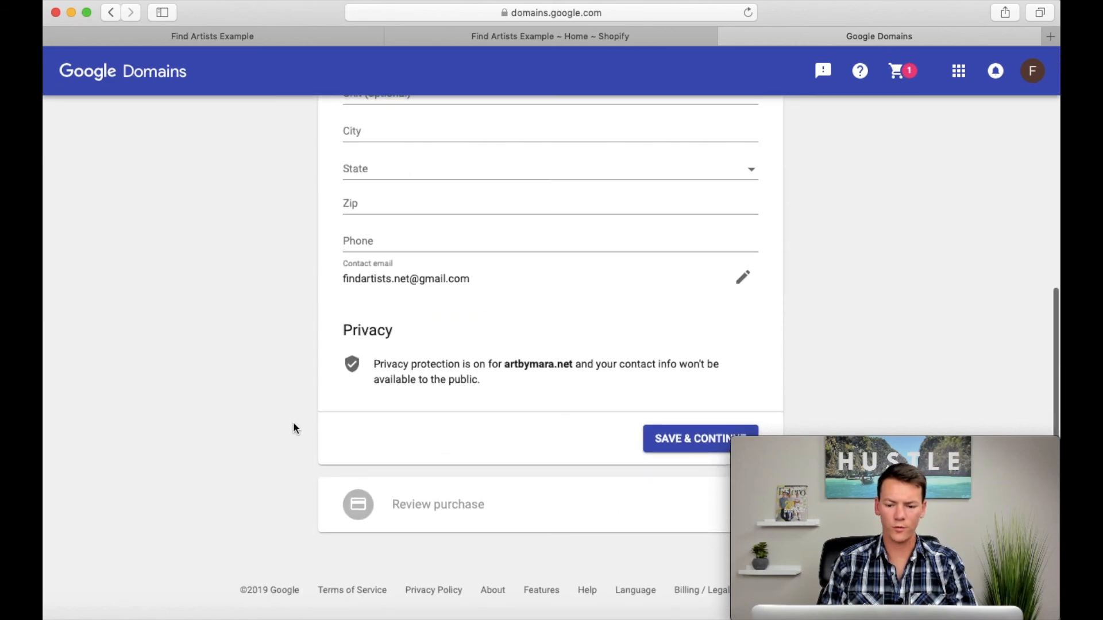
scroll(293, 424, "up", 2)
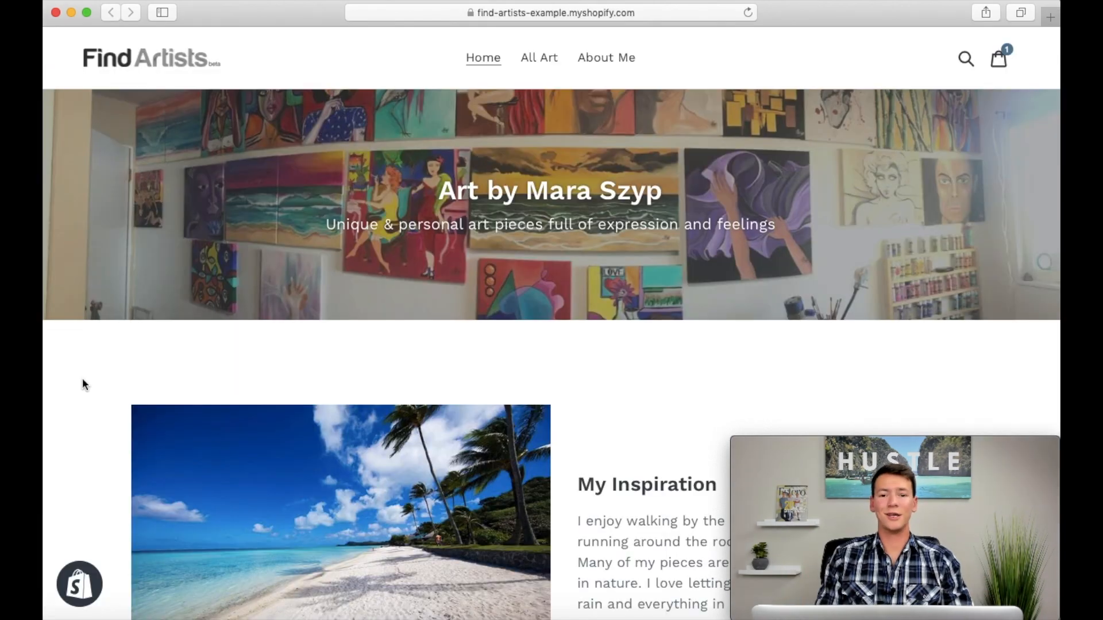
Step: Browse the live store's All Art and About Me pages and return to the home page
left_click(542, 59)
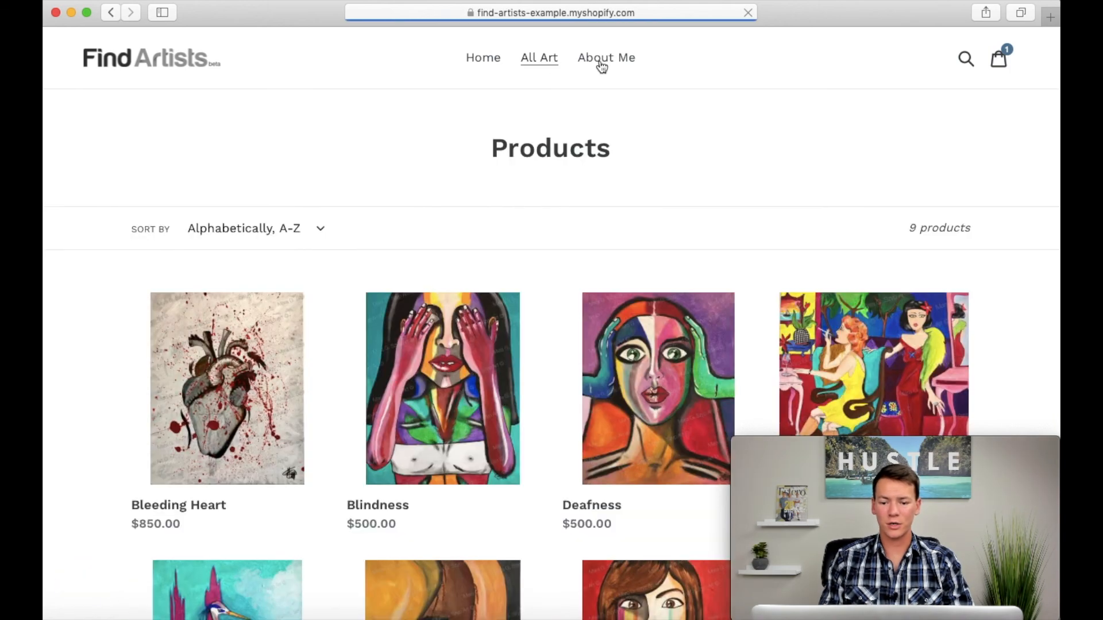
left_click(606, 57)
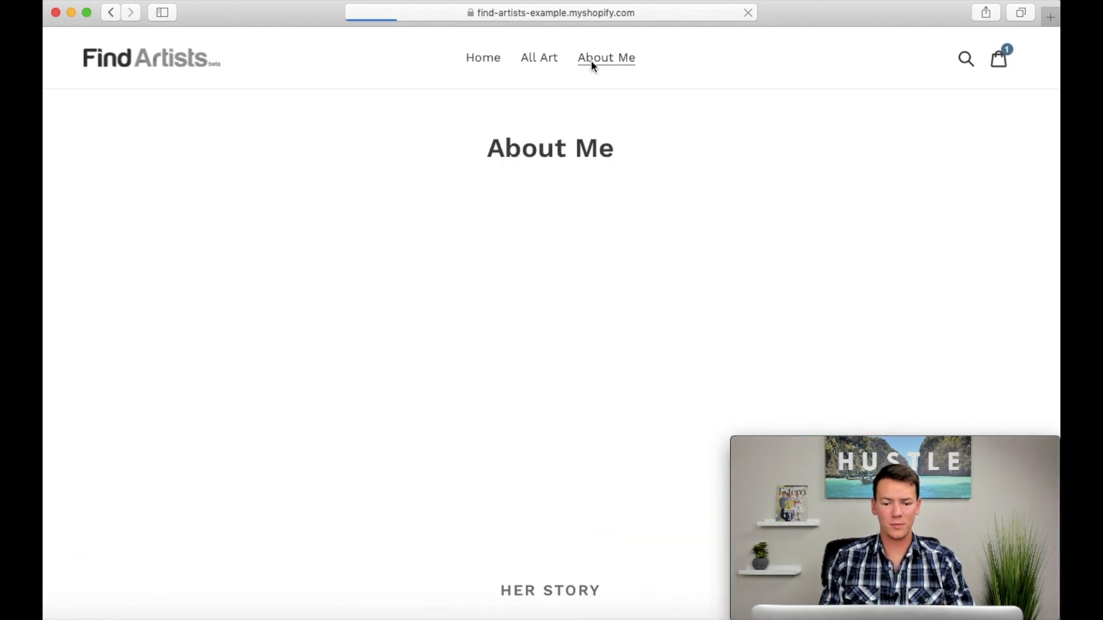
left_click(484, 59)
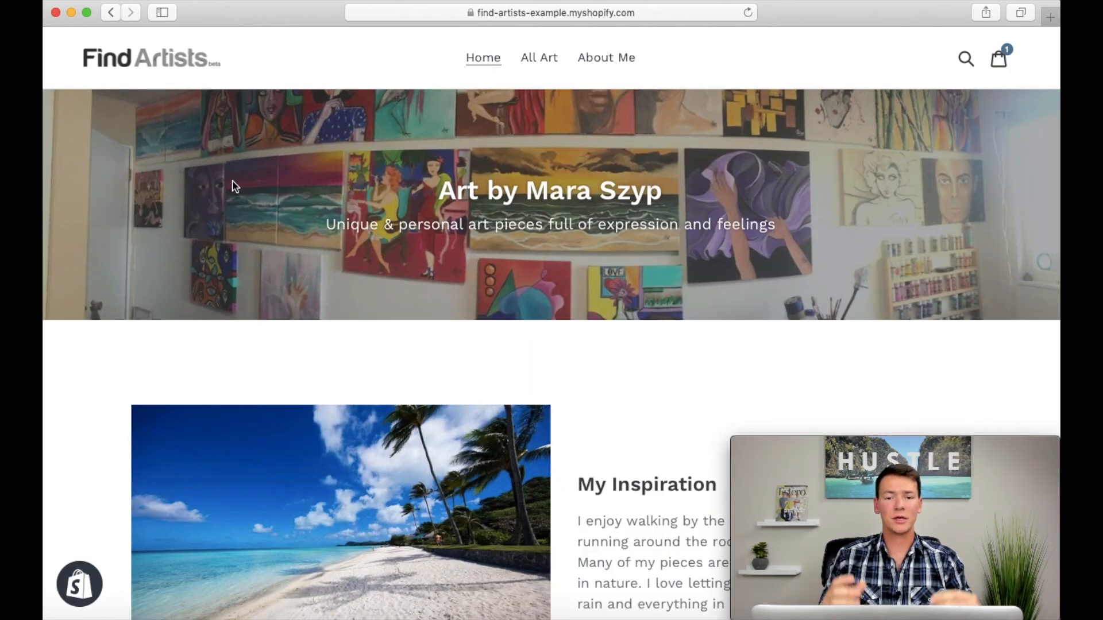